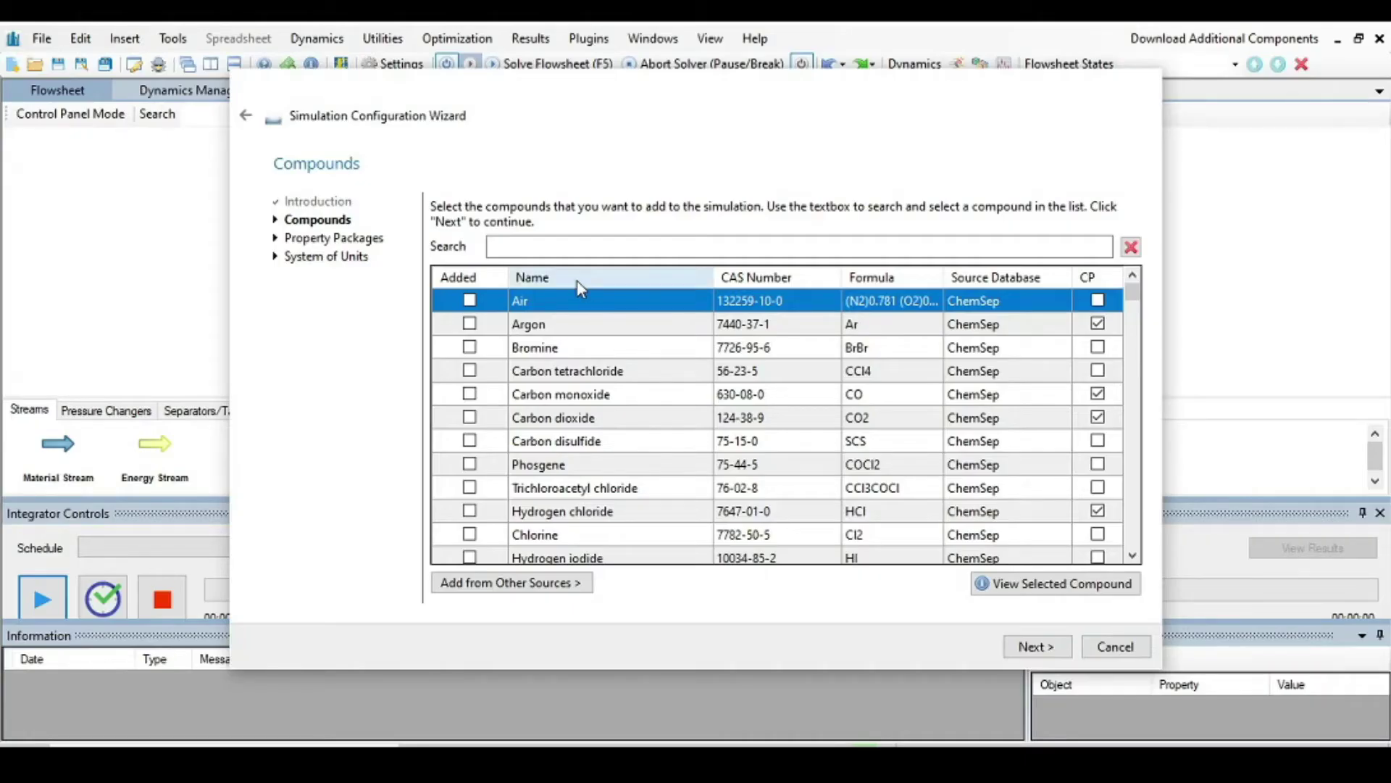
# - Search for and tick Methanol, then 1-butanol, as compounds in the wizard
pyautogui.click(522, 247)
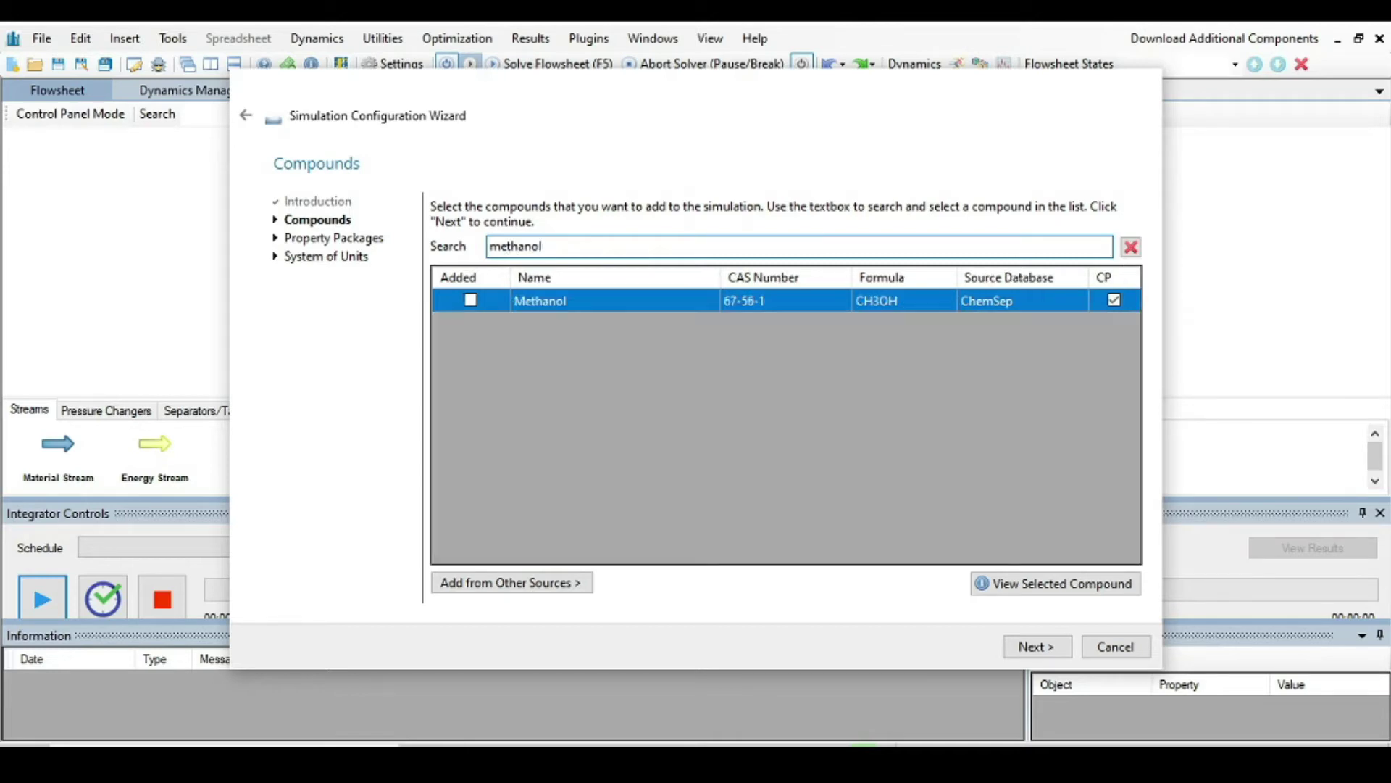
pyautogui.click(471, 300)
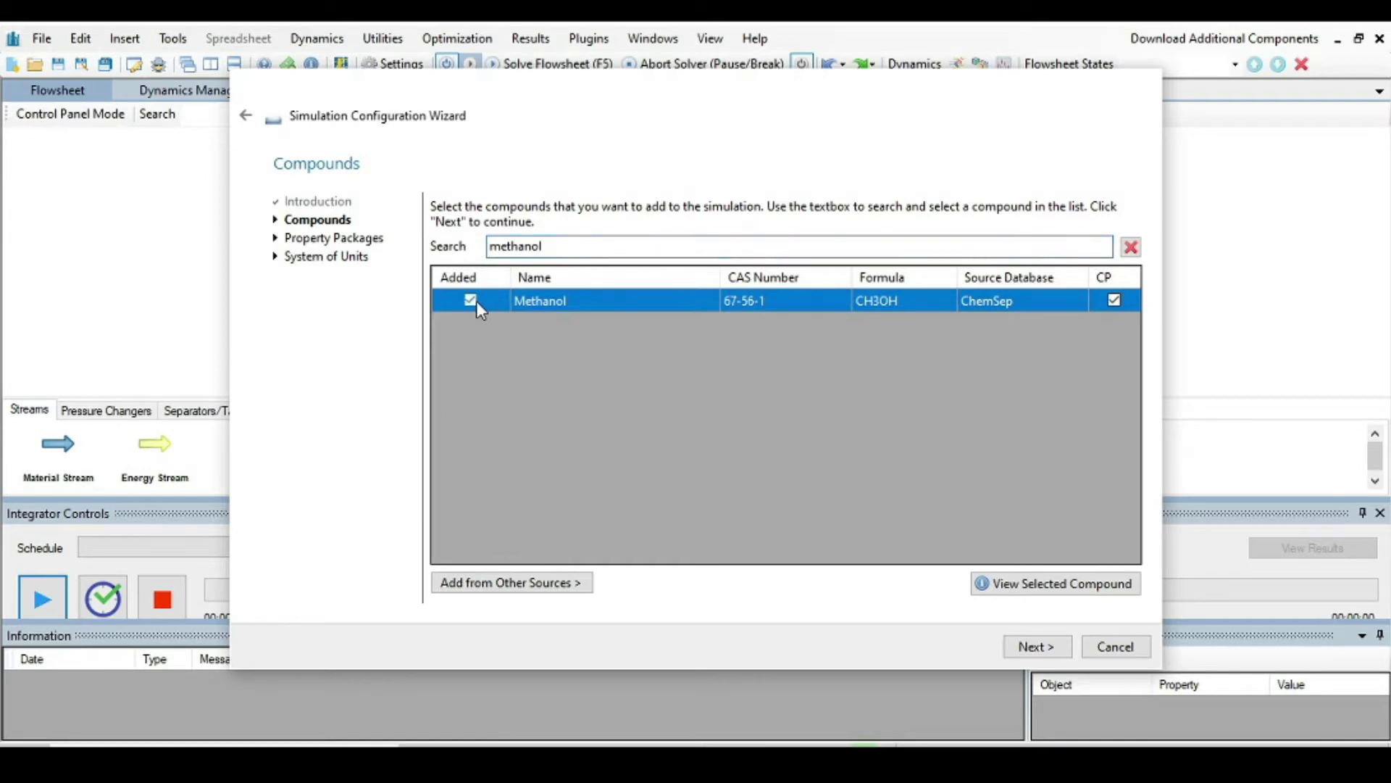
pyautogui.moveTo(563, 254); pyautogui.dragTo(468, 244)
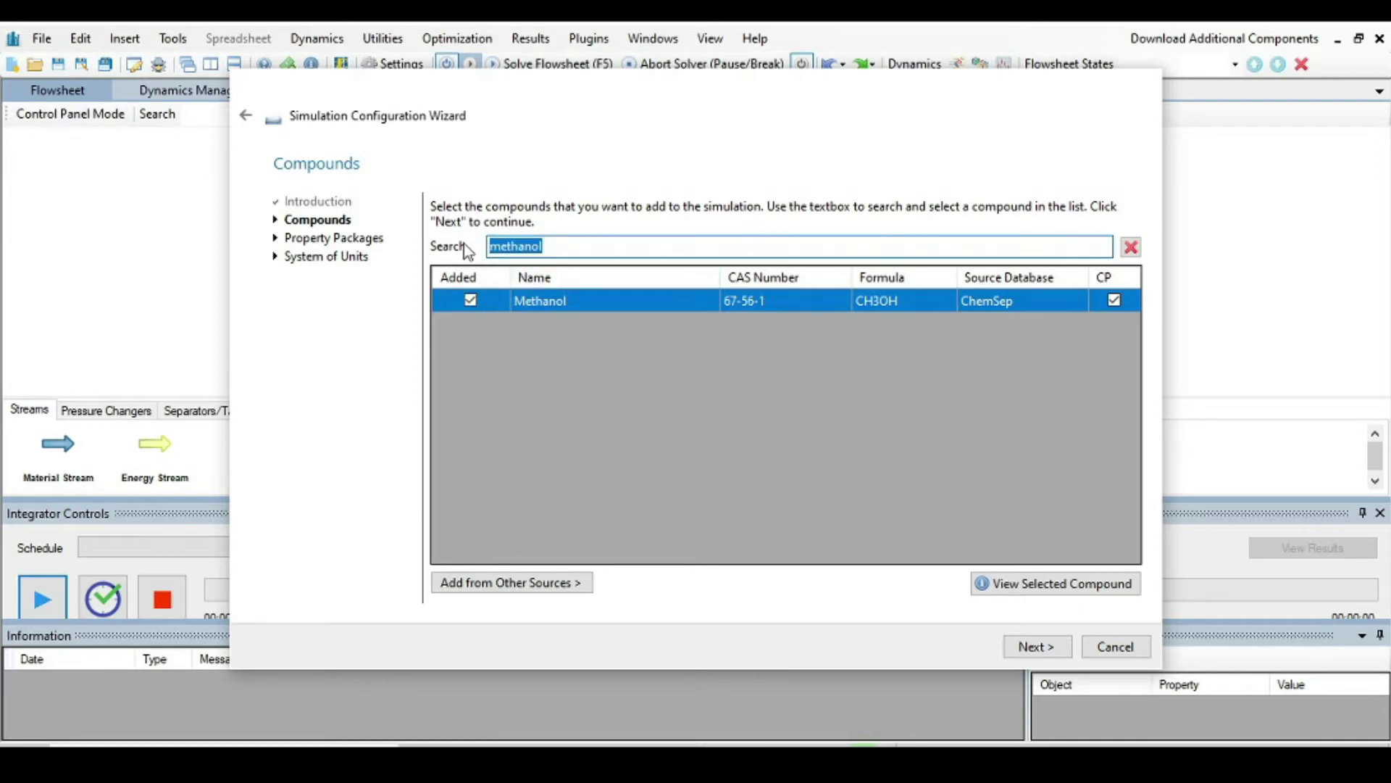
pyautogui.press('BackSpace')
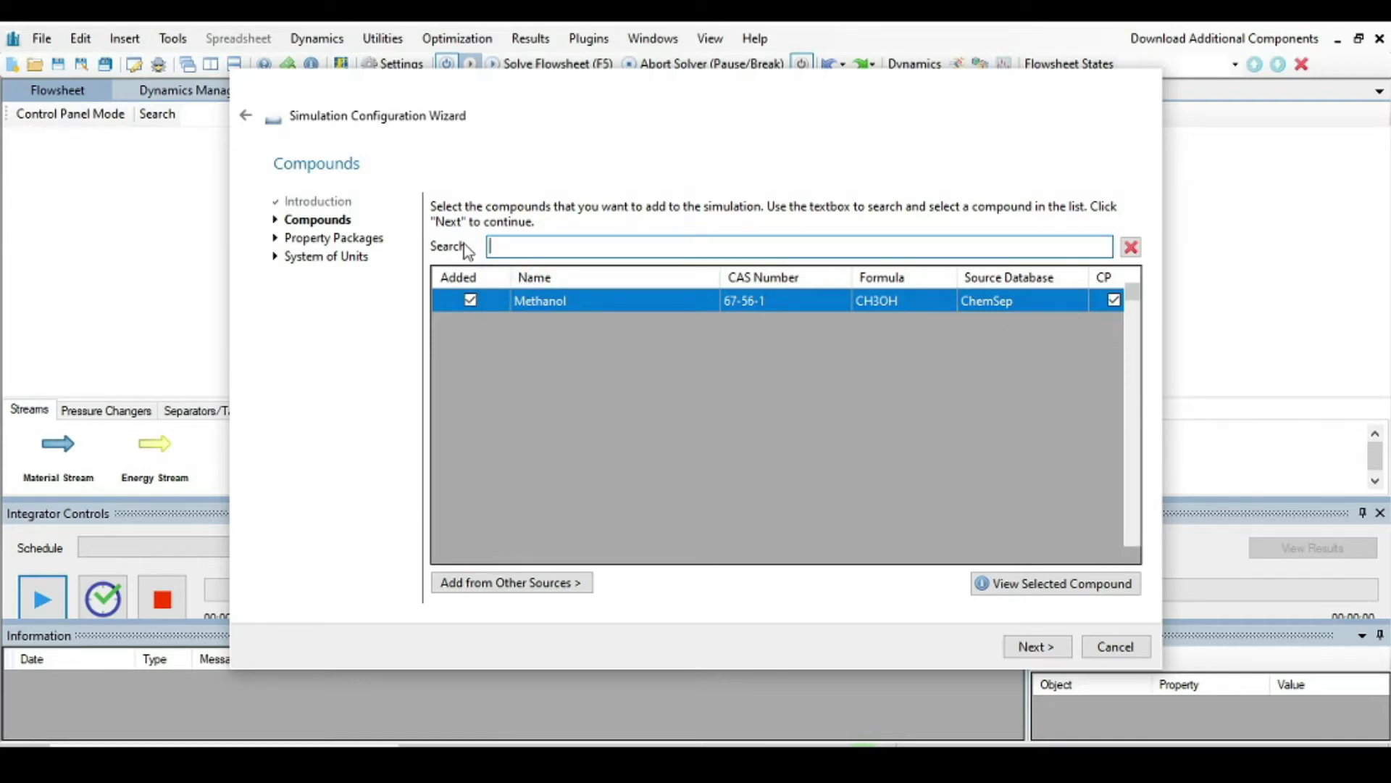
pyautogui.write('butanol')
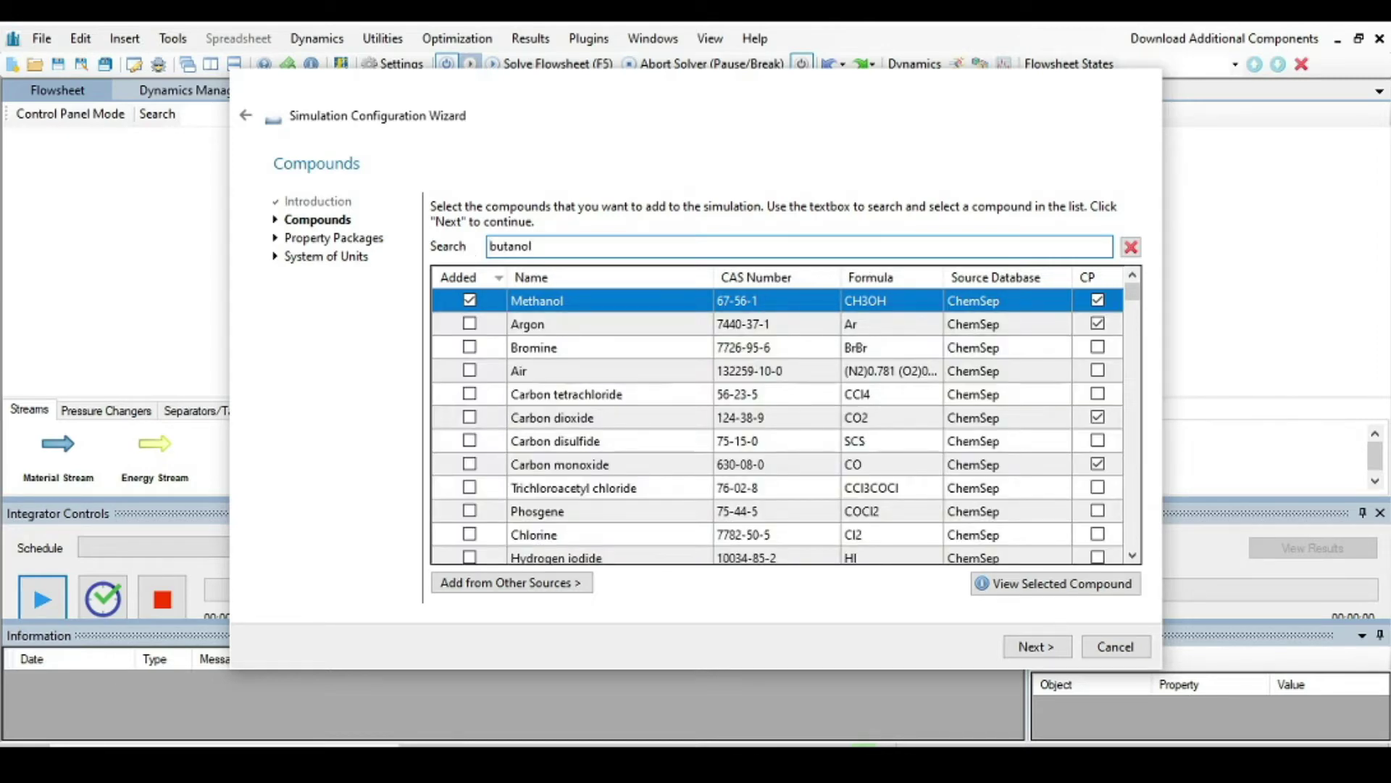
pyautogui.click(471, 300)
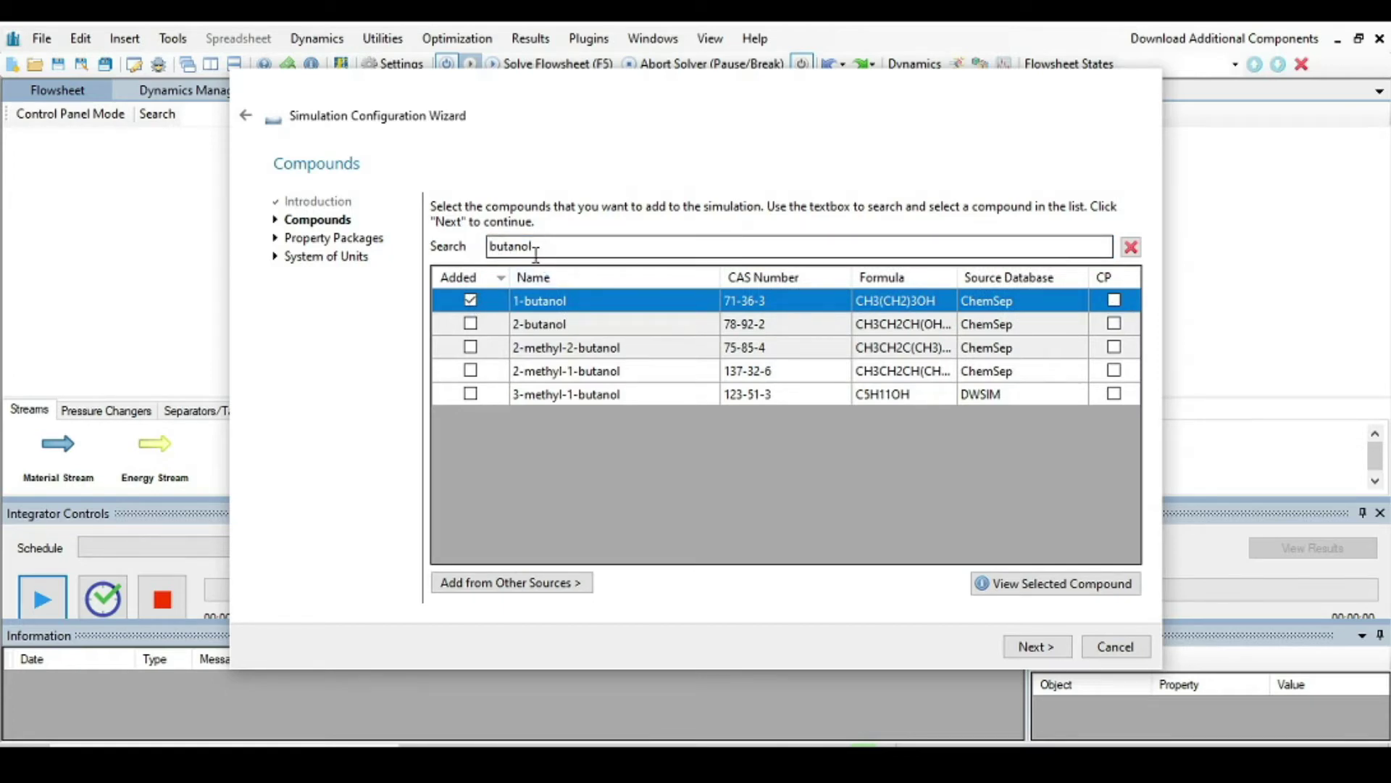
pyautogui.moveTo(534, 246); pyautogui.dragTo(484, 255)
pyautogui.press('BackSpace')
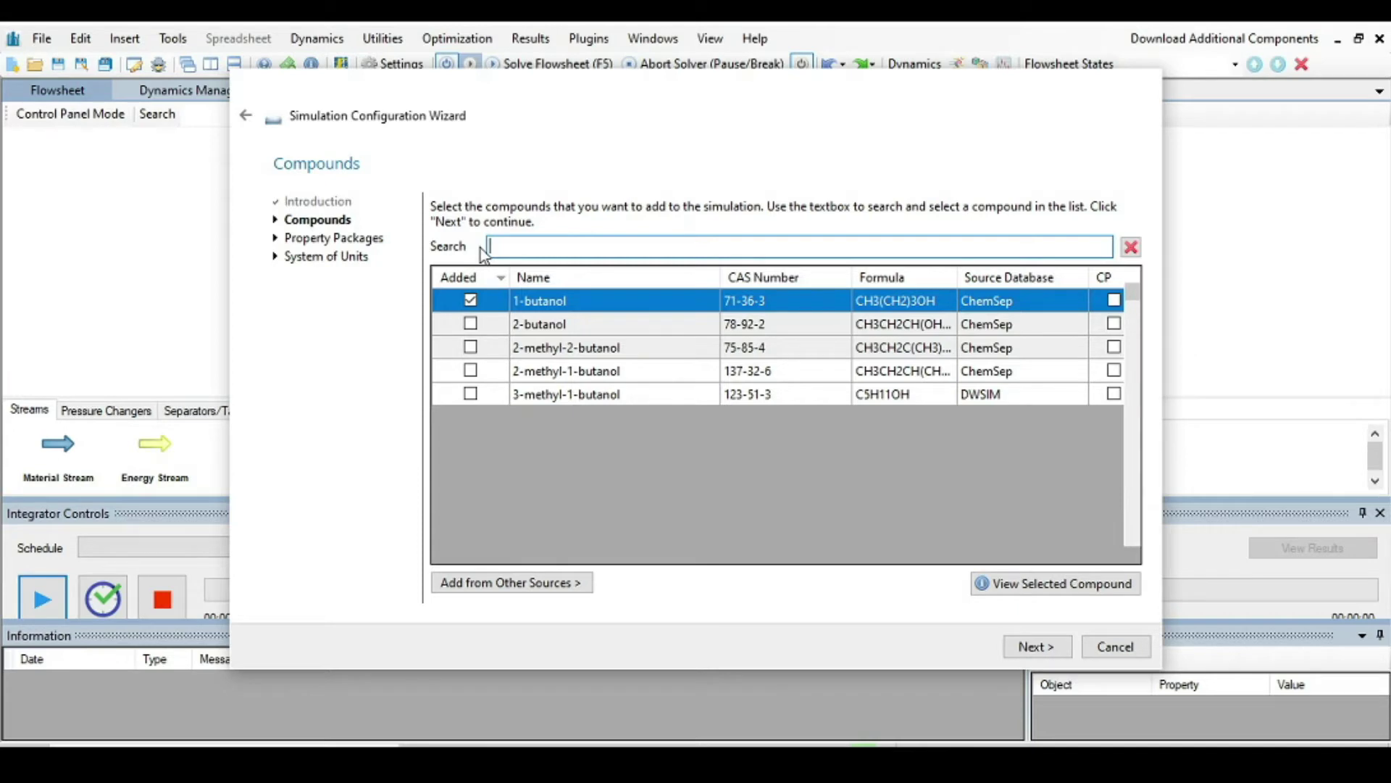
# - Search 'methyl ace' and add Methyl acetate to the compounds
pyautogui.write('methay')
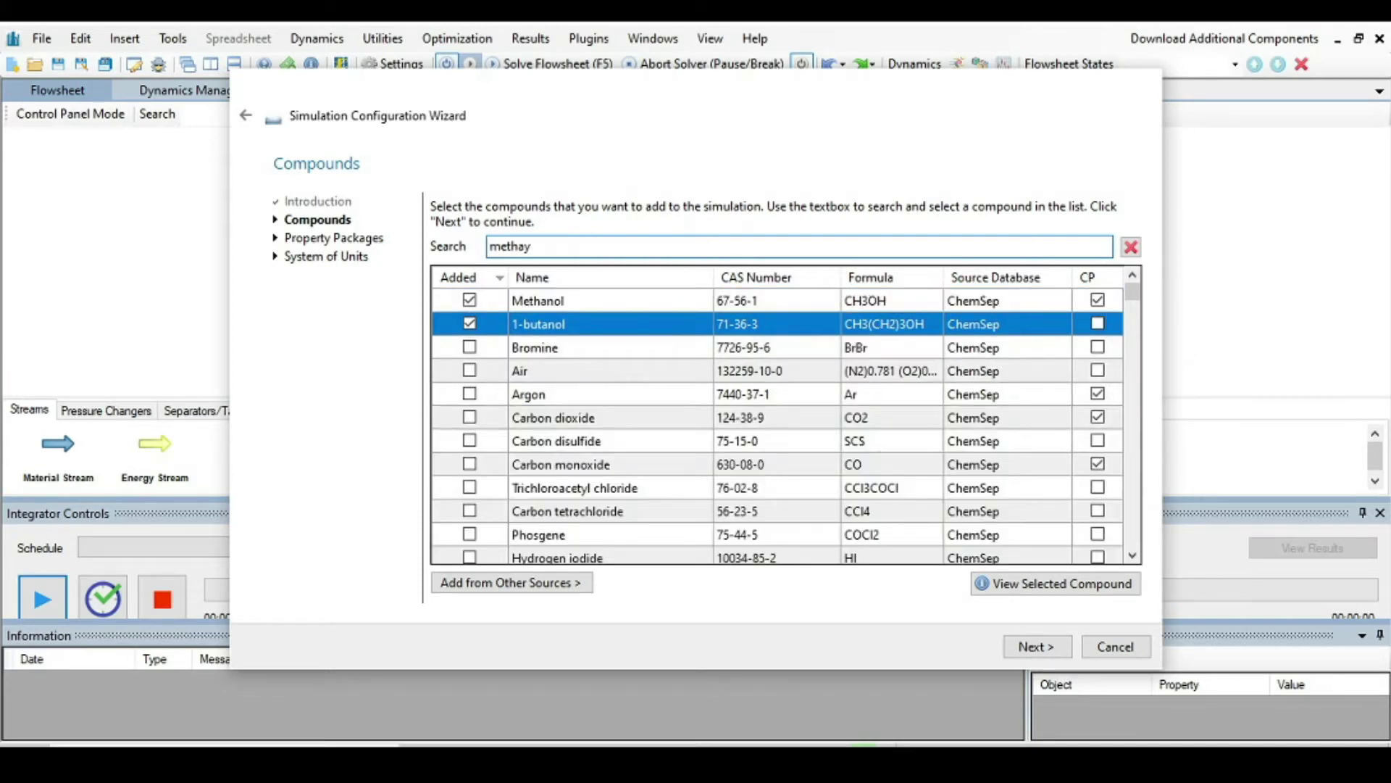
pyautogui.press('BackSpace')
pyautogui.press('BackSpace')
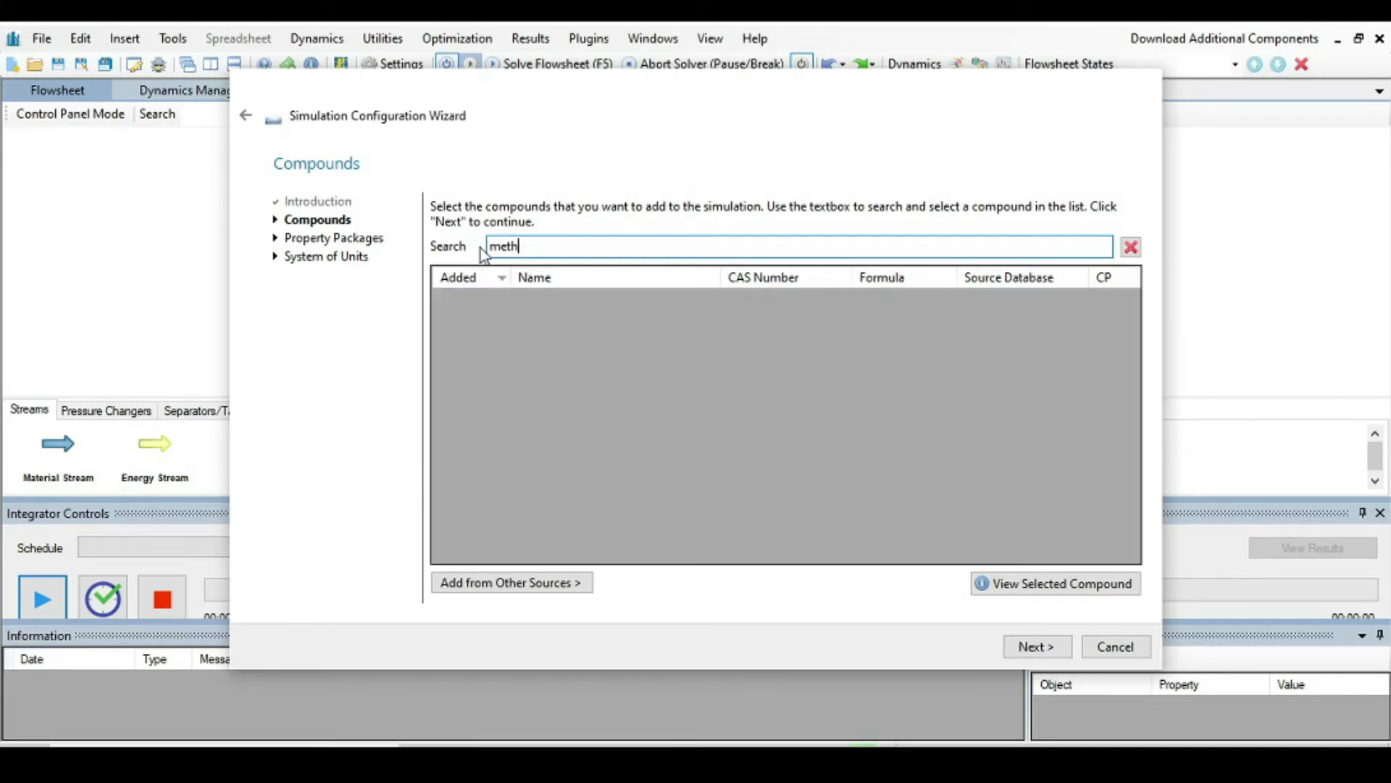
pyautogui.write('yl')
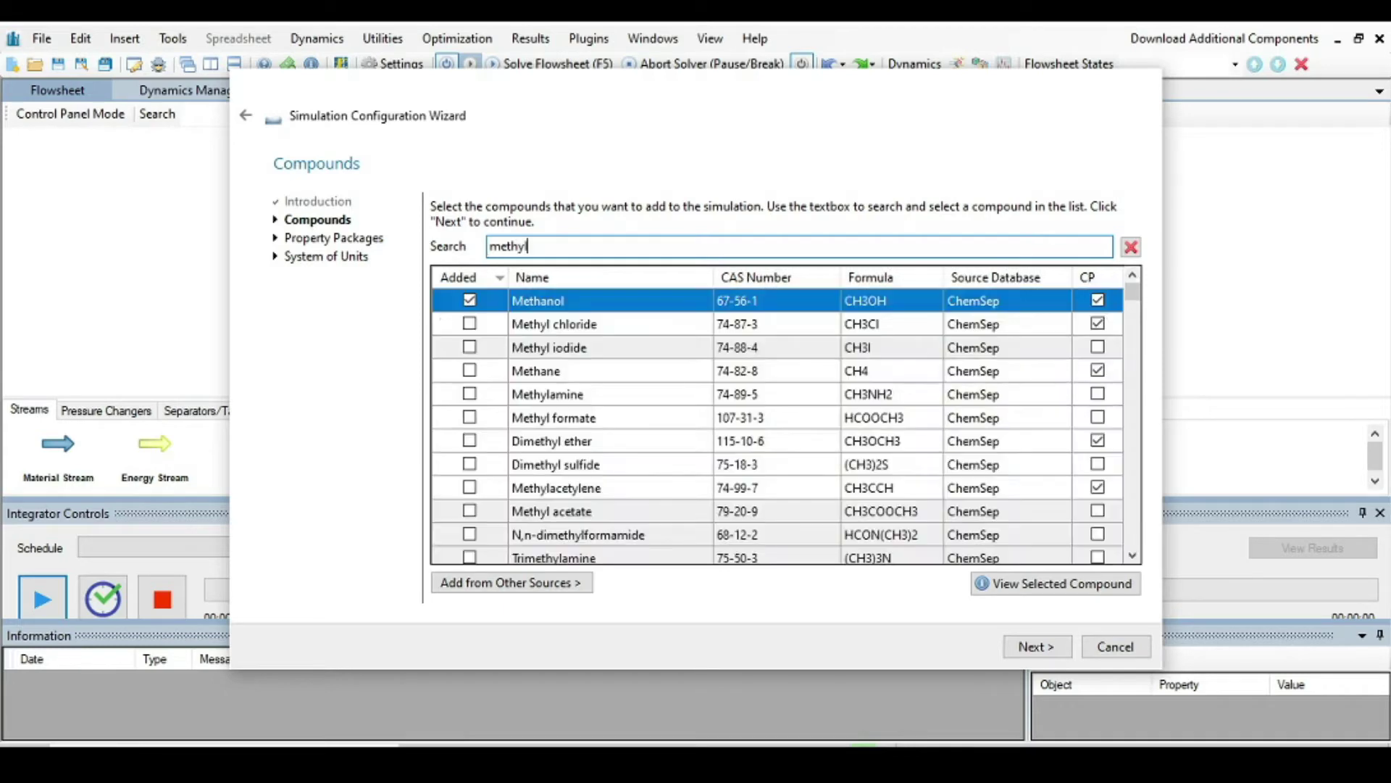
pyautogui.write(' ace')
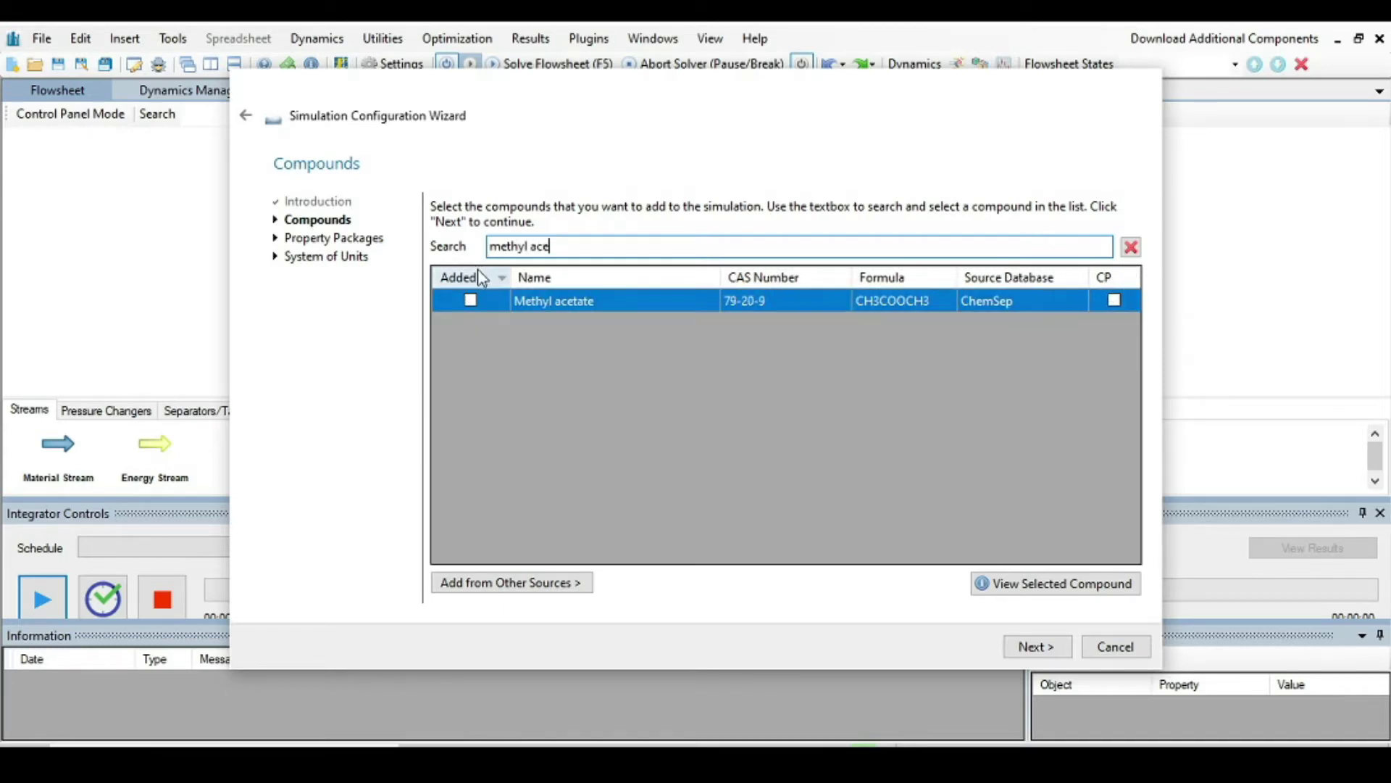
pyautogui.click(472, 299)
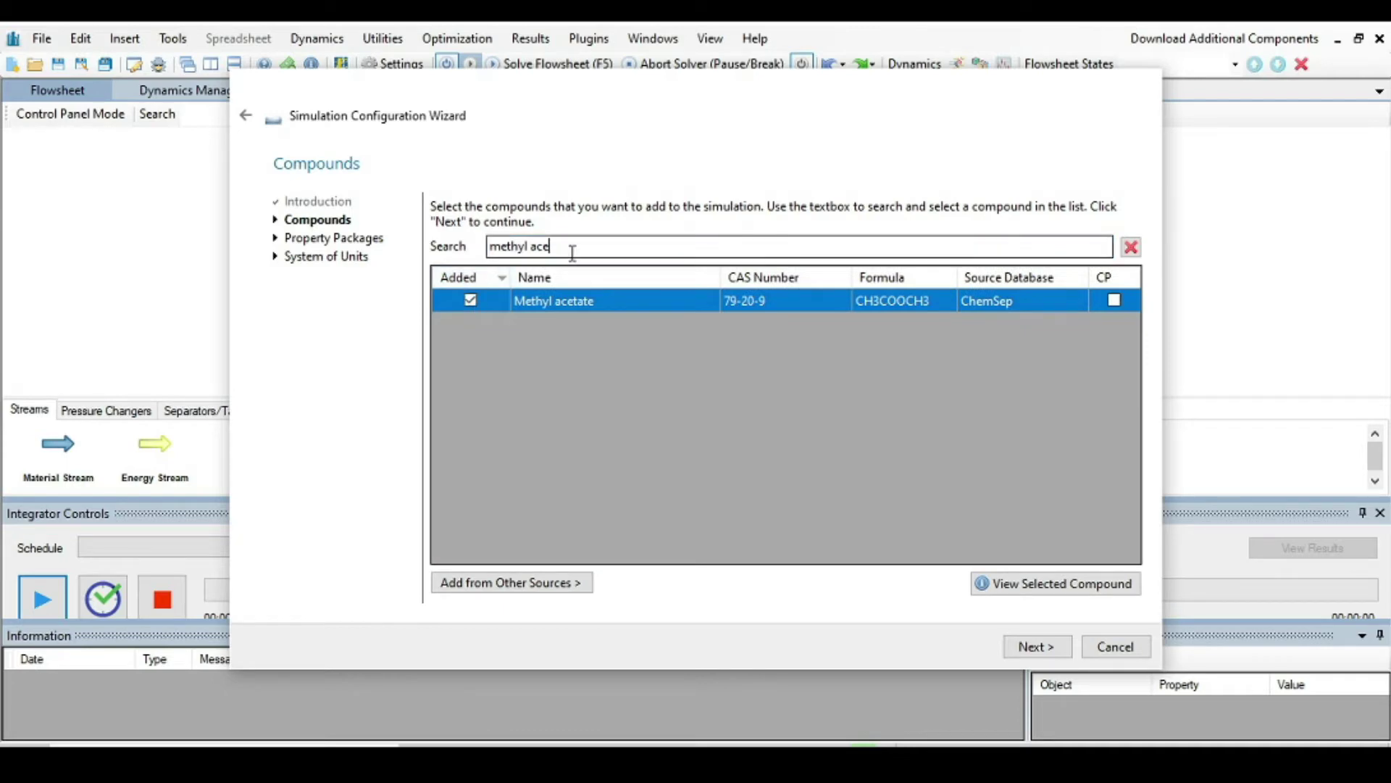
pyautogui.moveTo(568, 248); pyautogui.dragTo(486, 248)
pyautogui.press('BackSpace')
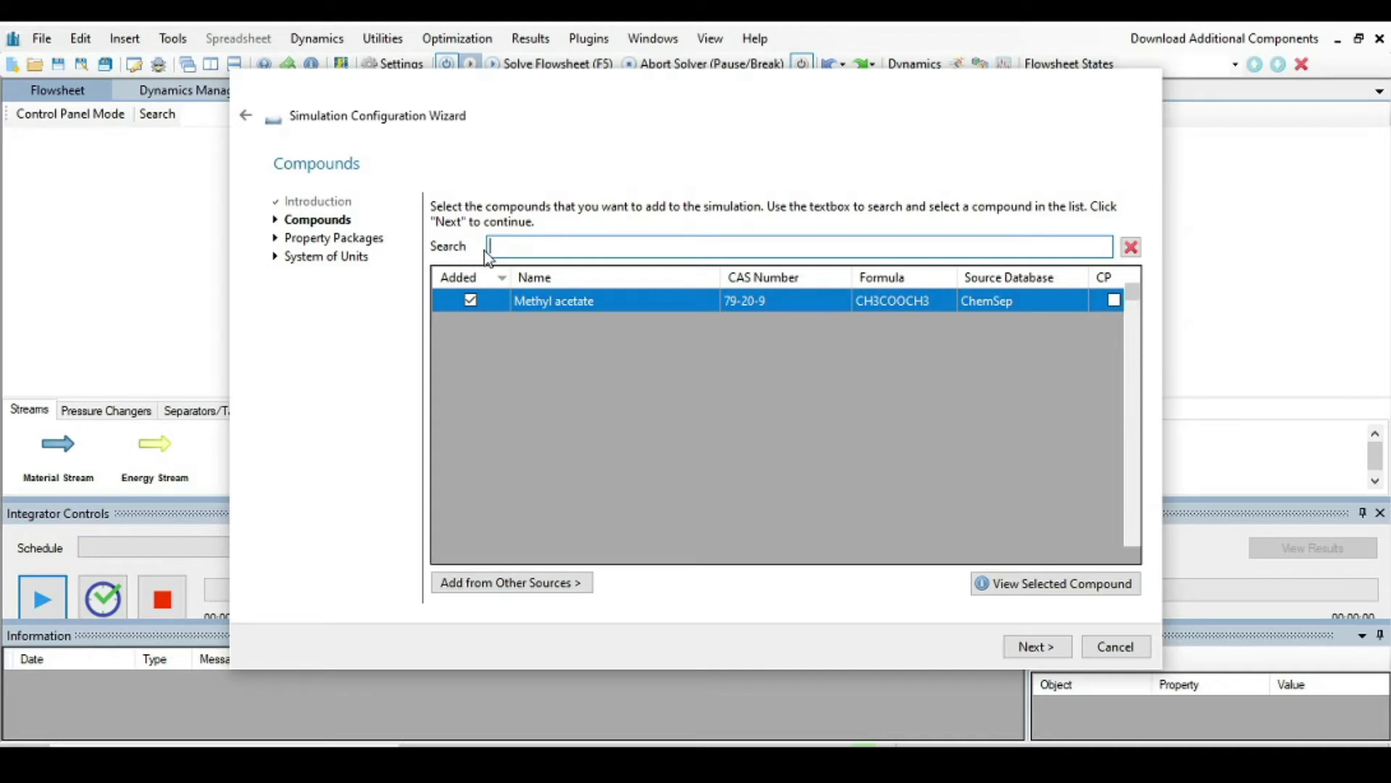
# - Add N-butyl acetate, clear the search, and advance to property packages
pyautogui.write('butyl ace')
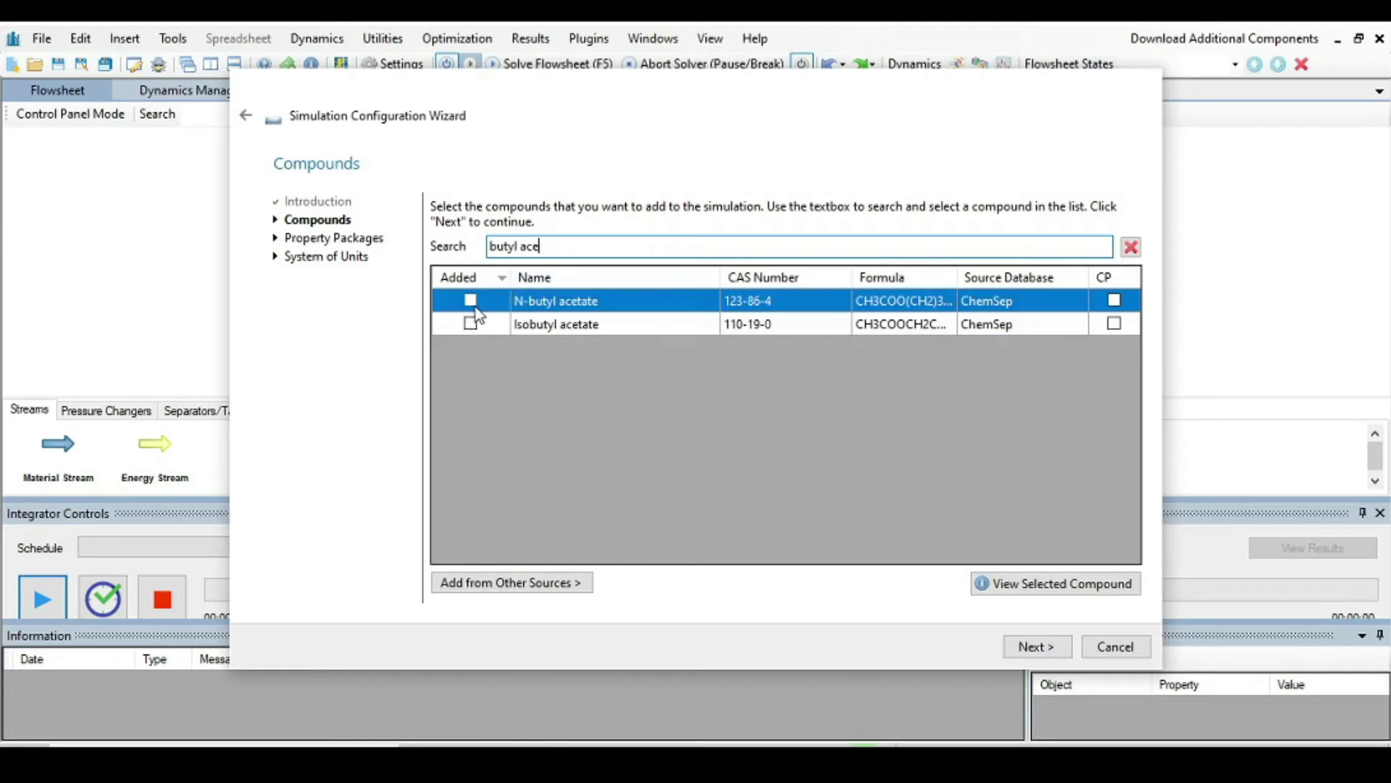
pyautogui.click(508, 247)
pyautogui.hotkey('shift', 'End')
pyautogui.press('BackSpace')
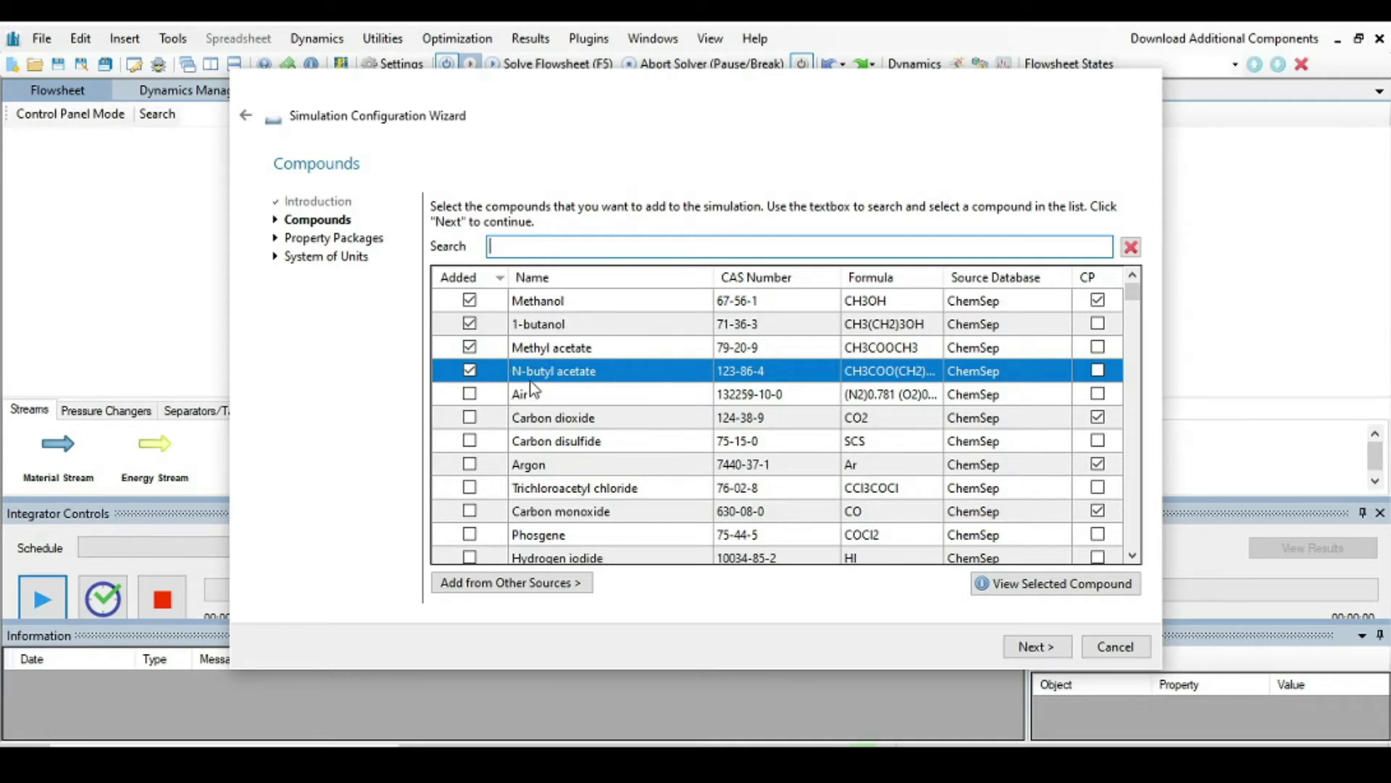
pyautogui.click(1014, 645)
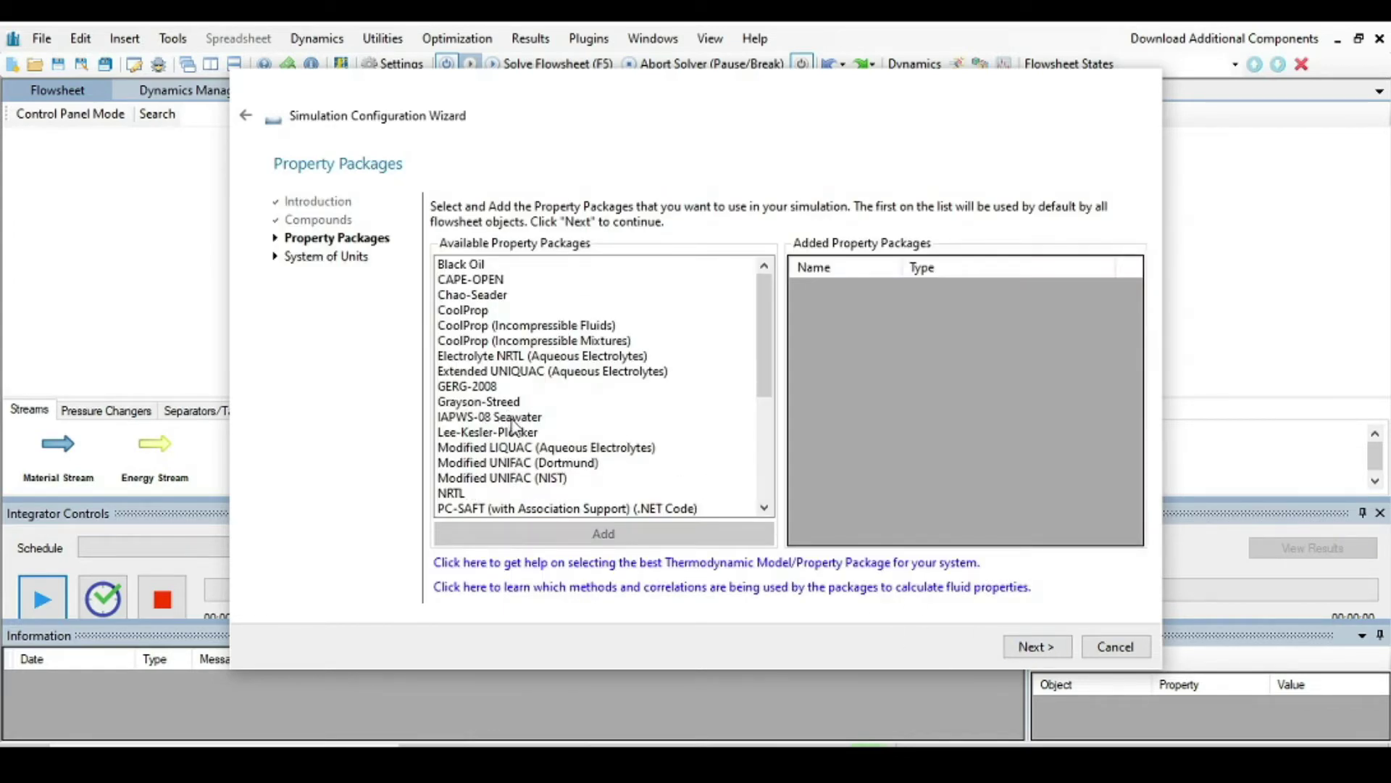
# - Add Peng-Robinson (PR) as the property package
pyautogui.scroll(-1, 478, 487)
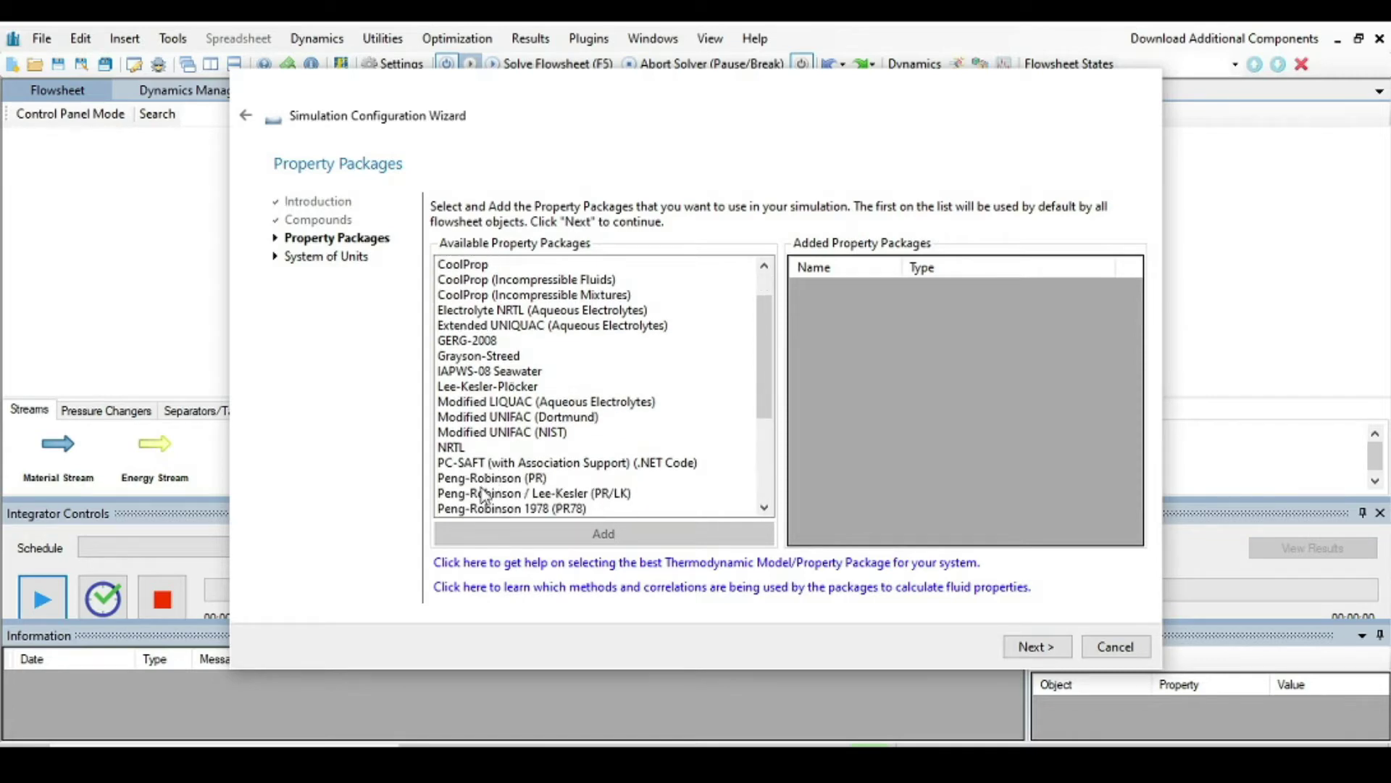
pyautogui.doubleClick(481, 482)
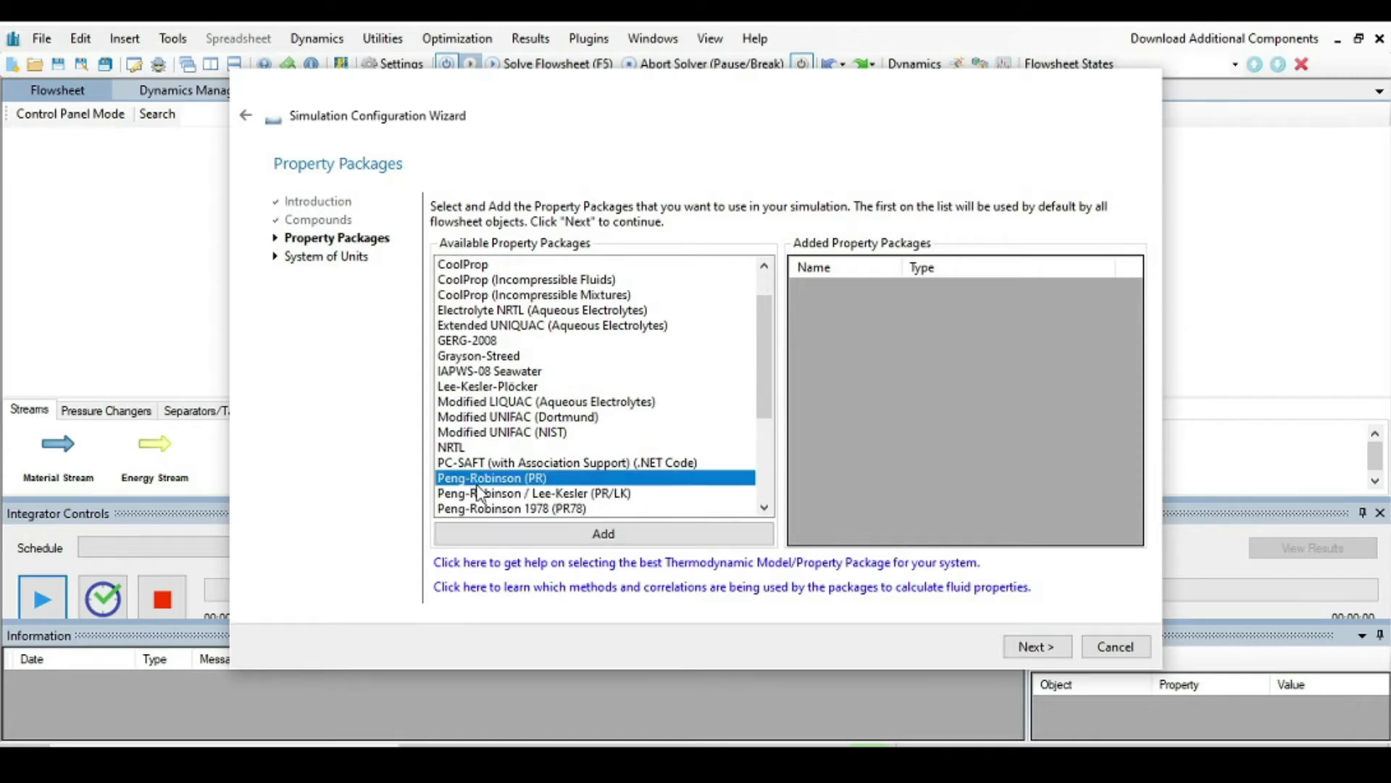
pyautogui.click(1027, 646)
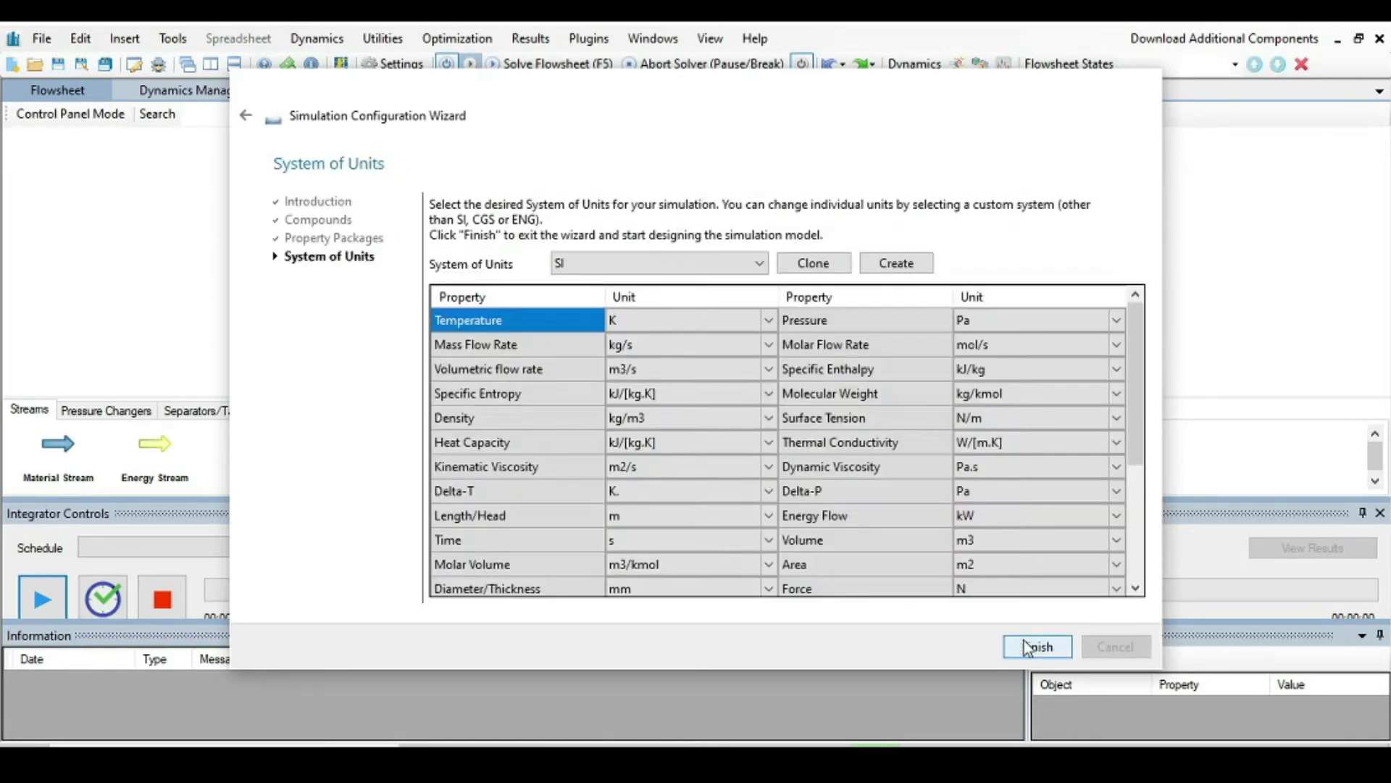
# - Choose the C5 unit system (C, bar, kg/h) and finish the wizard
pyautogui.click(759, 264)
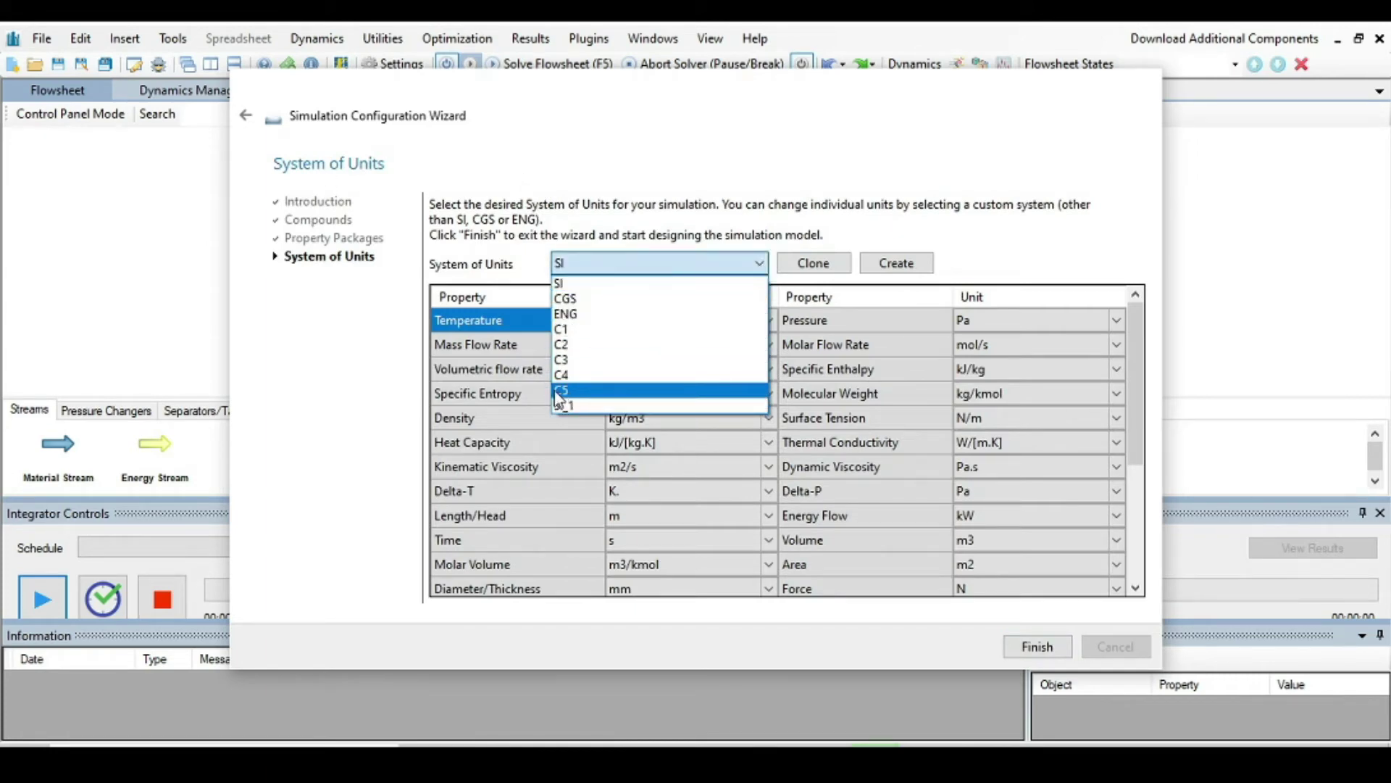
pyautogui.click(593, 391)
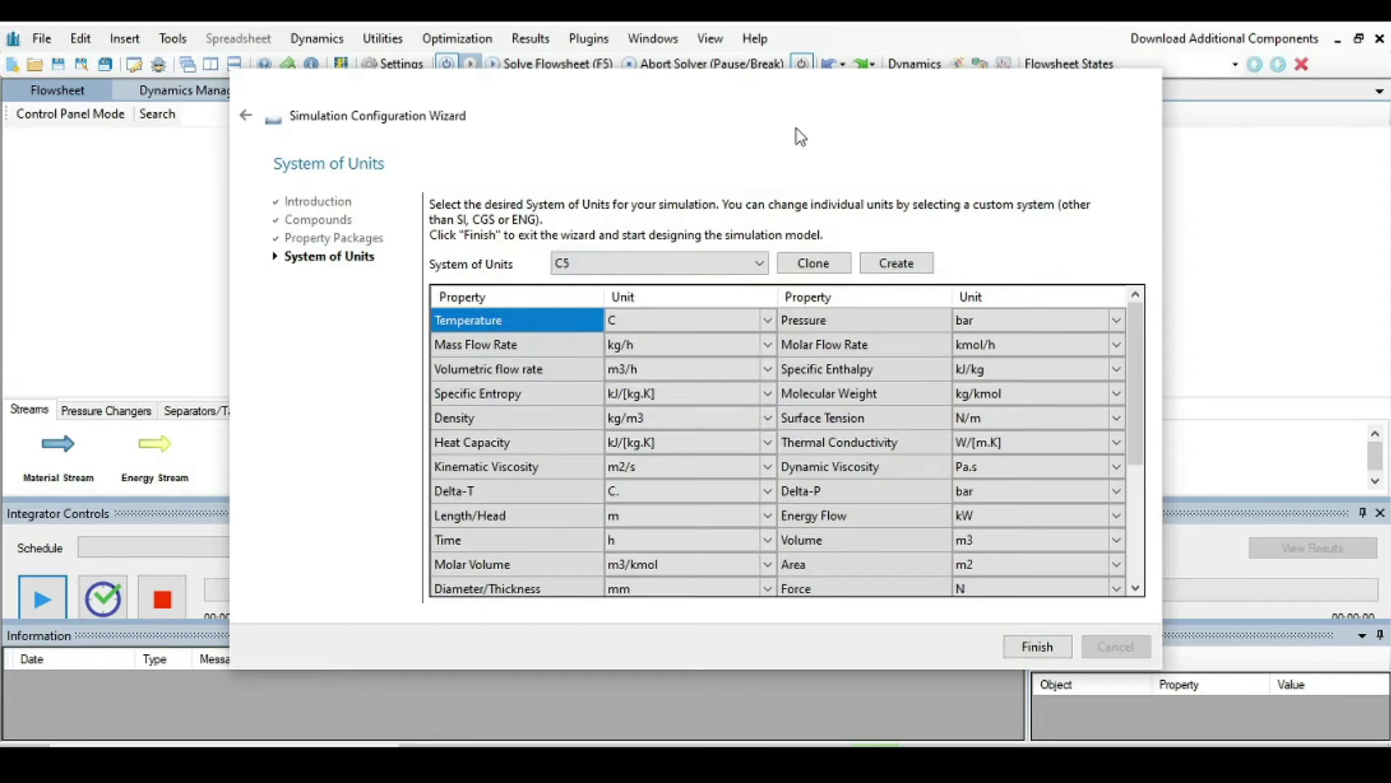
pyautogui.click(1039, 652)
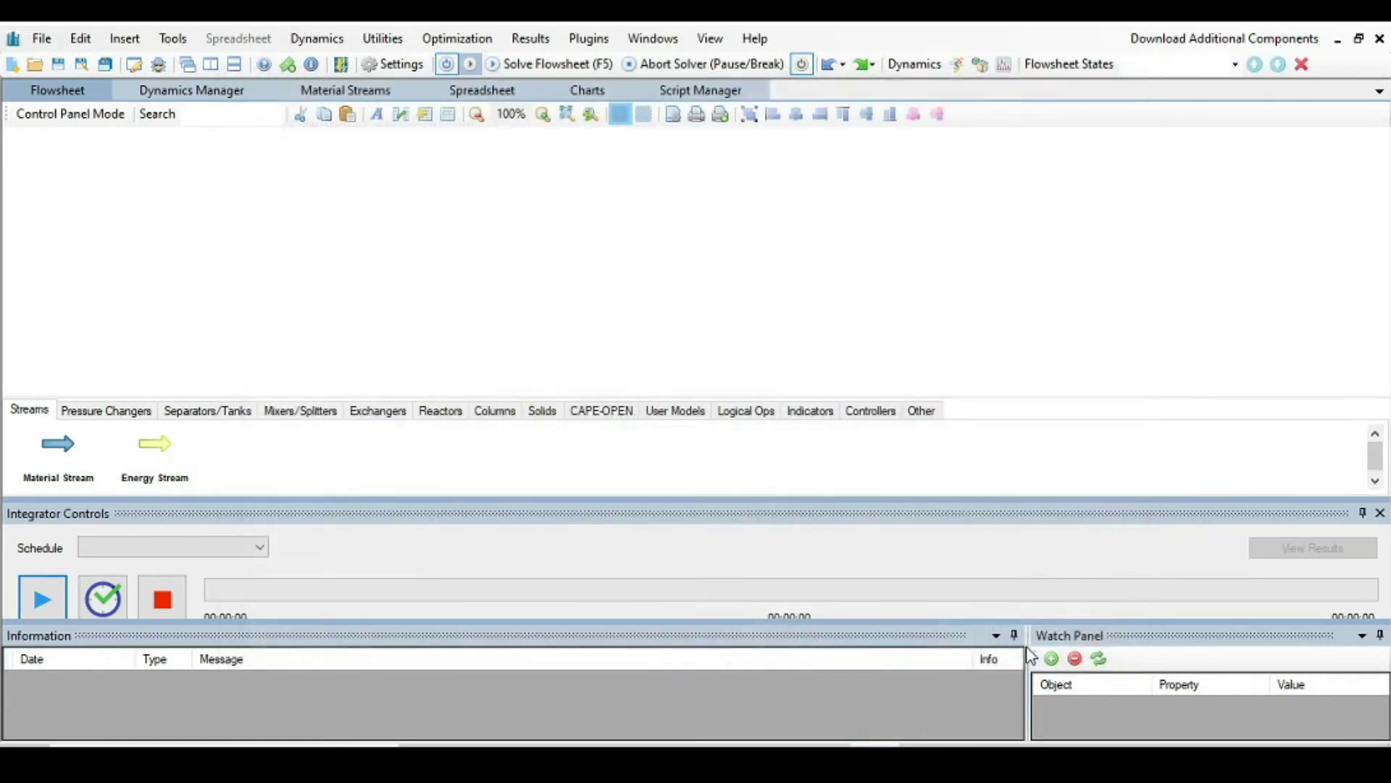
# - Close Integrator Controls, enlarge the flowsheet canvas, and review the problem statement slide
pyautogui.click(1380, 513)
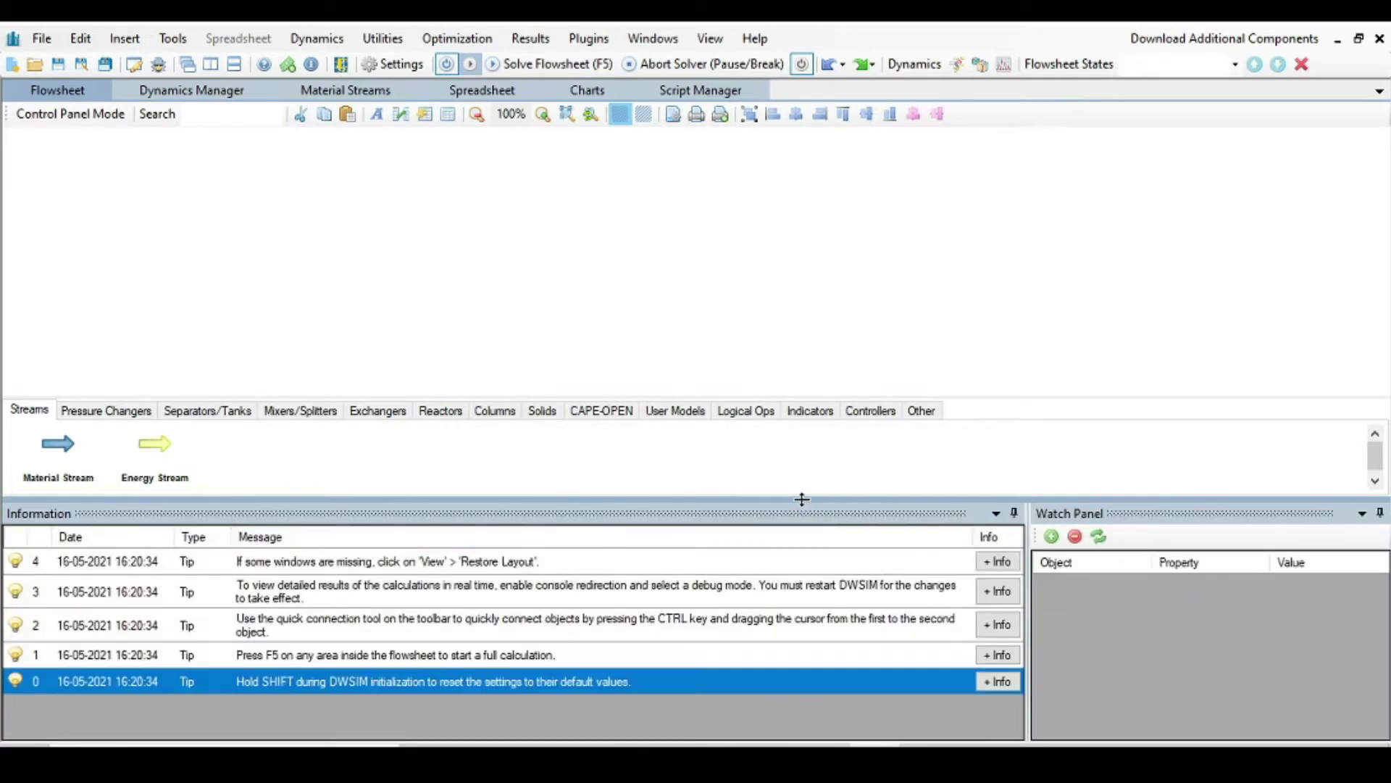
pyautogui.moveTo(802, 499); pyautogui.dragTo(799, 590)
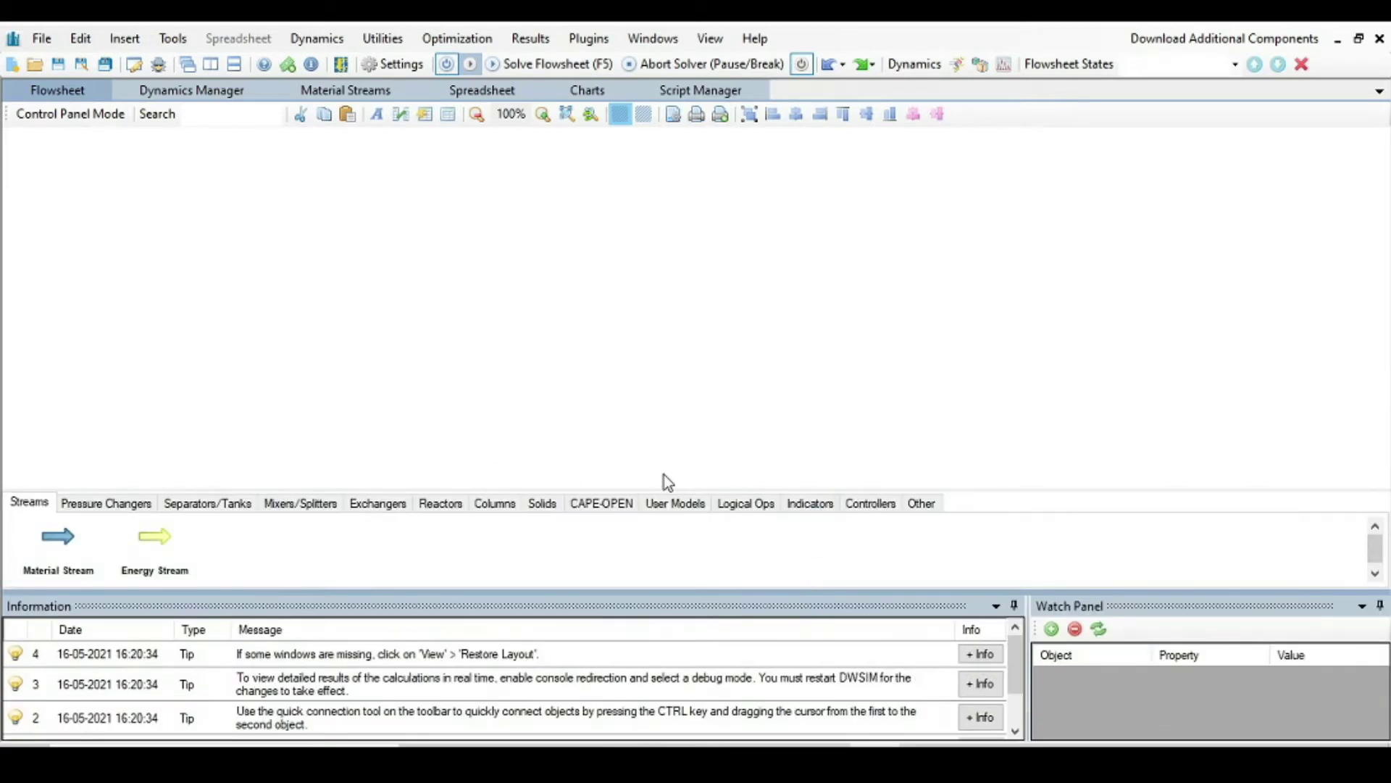
pyautogui.moveTo(793, 764)
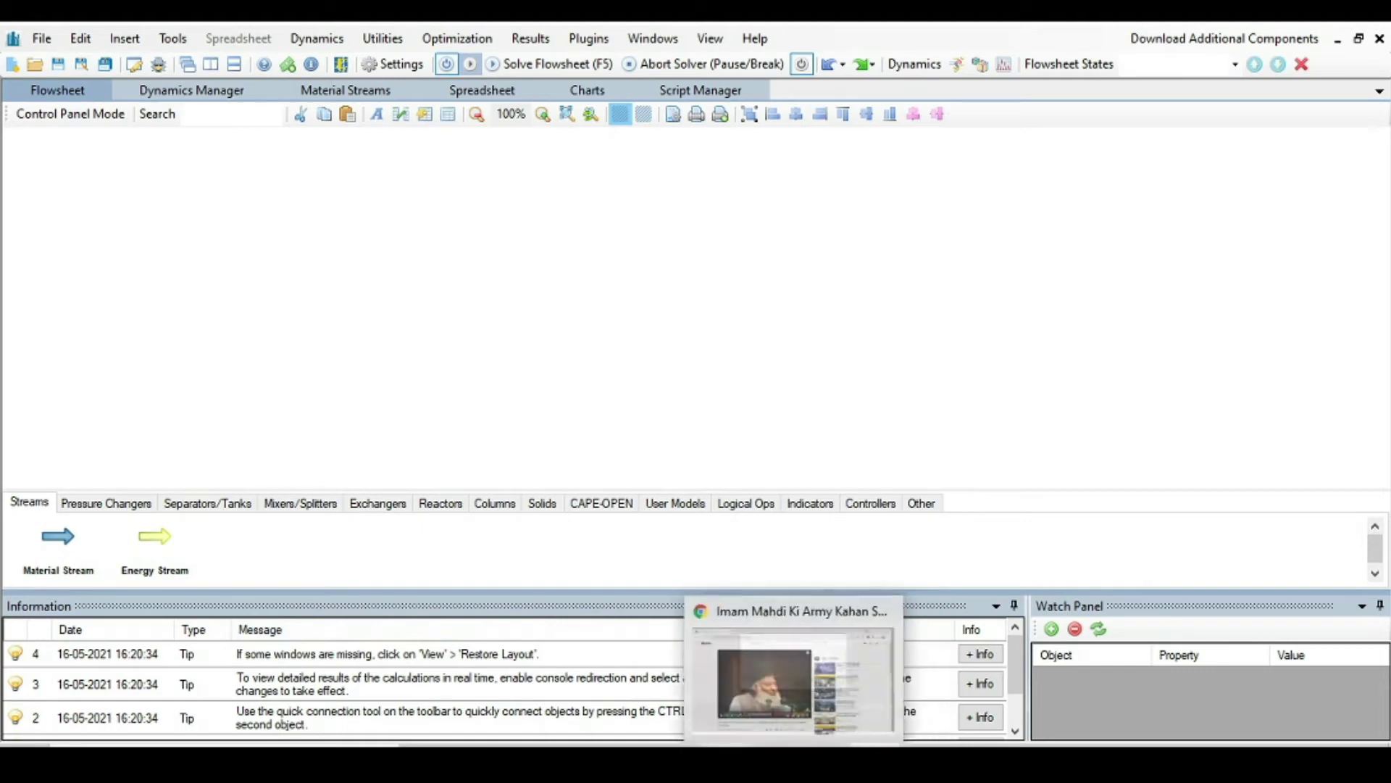
pyautogui.click(728, 764)
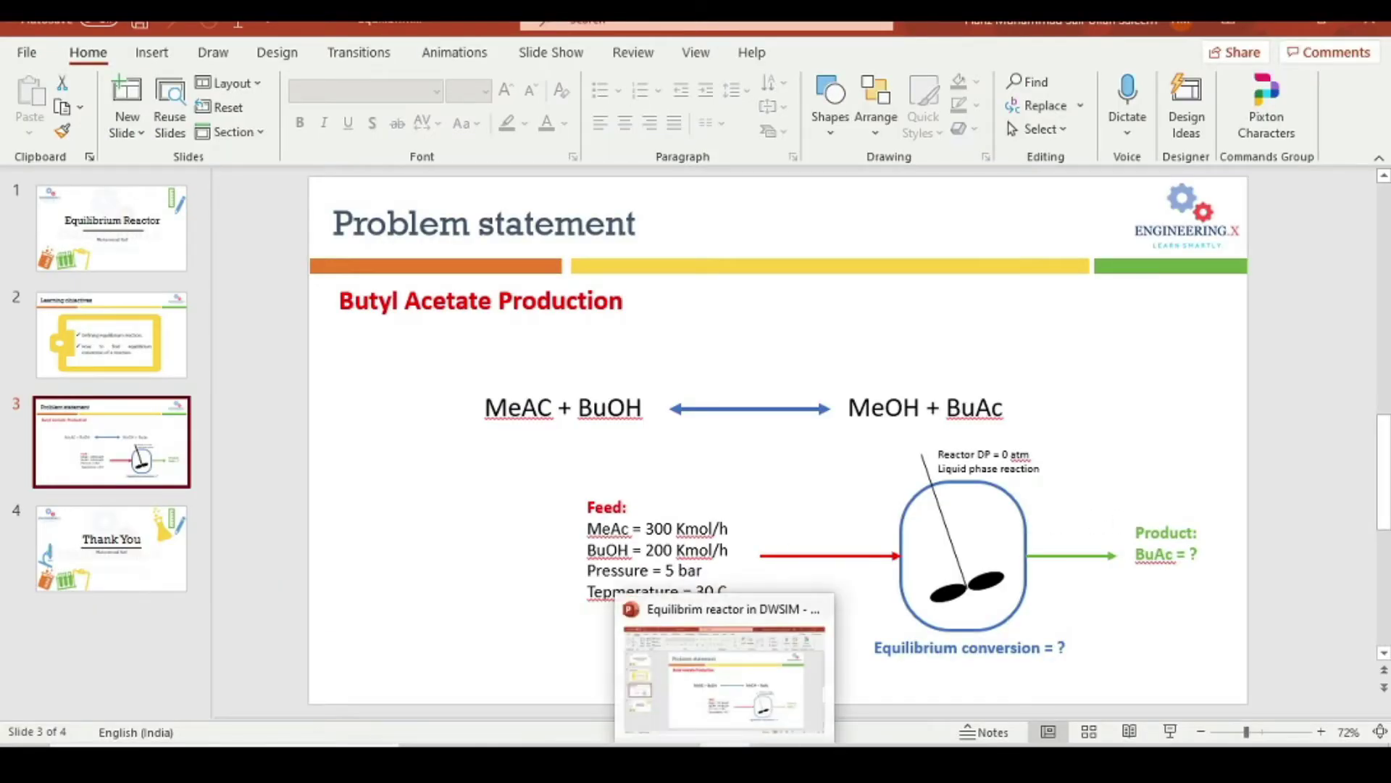
pyautogui.click(725, 667)
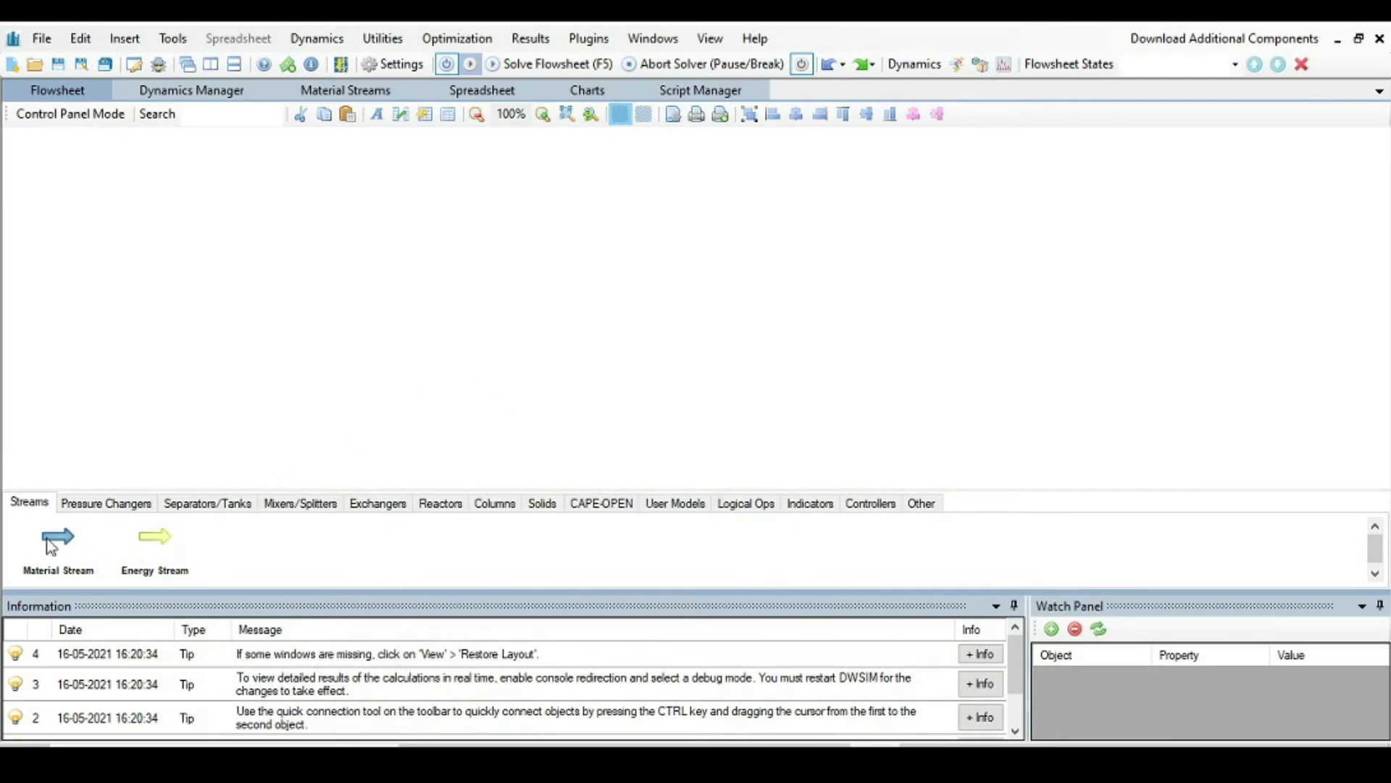
# - Place material stream MSTR-01 on the flowsheet and open its properties
pyautogui.moveTo(52, 540); pyautogui.dragTo(457, 247)
pyautogui.moveTo(456, 252)
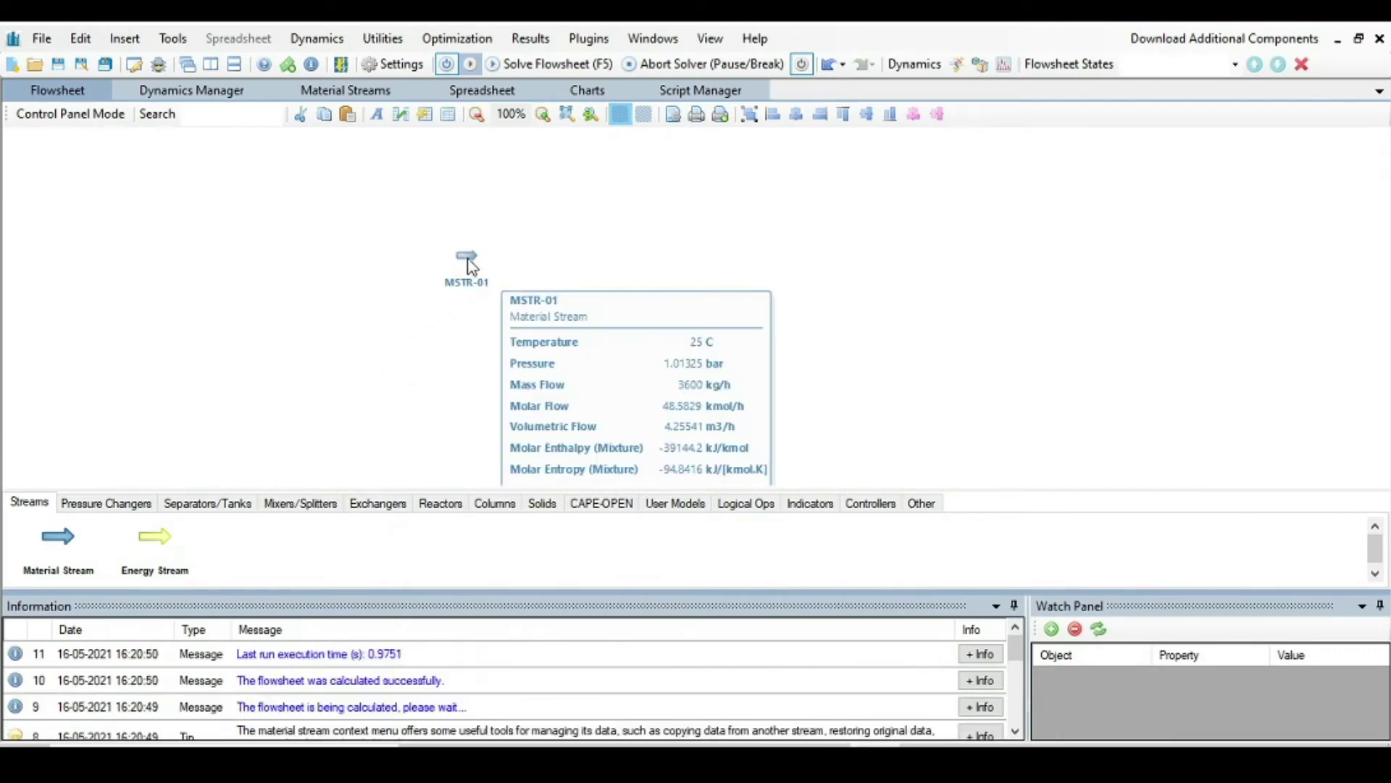
pyautogui.click(472, 267)
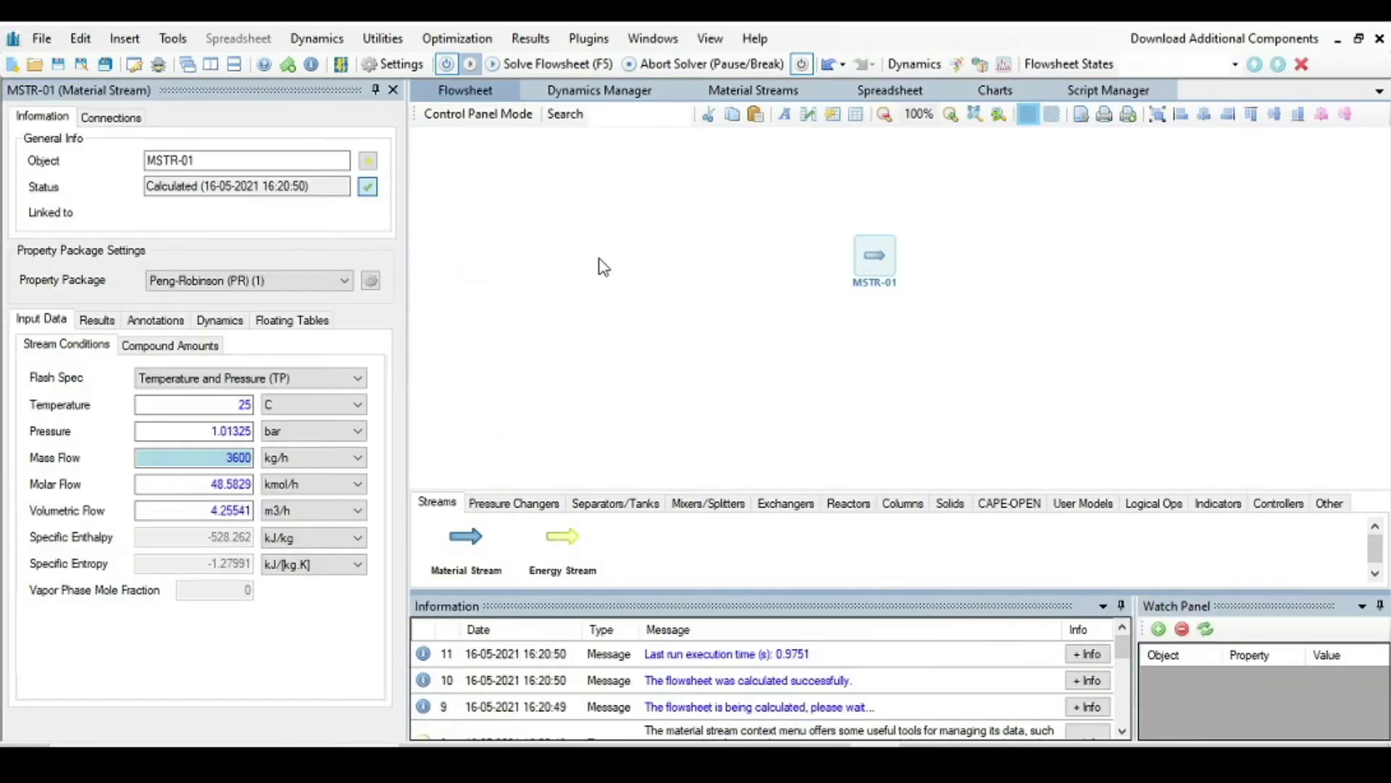
# - Rename the stream to Feed
pyautogui.click(229, 160)
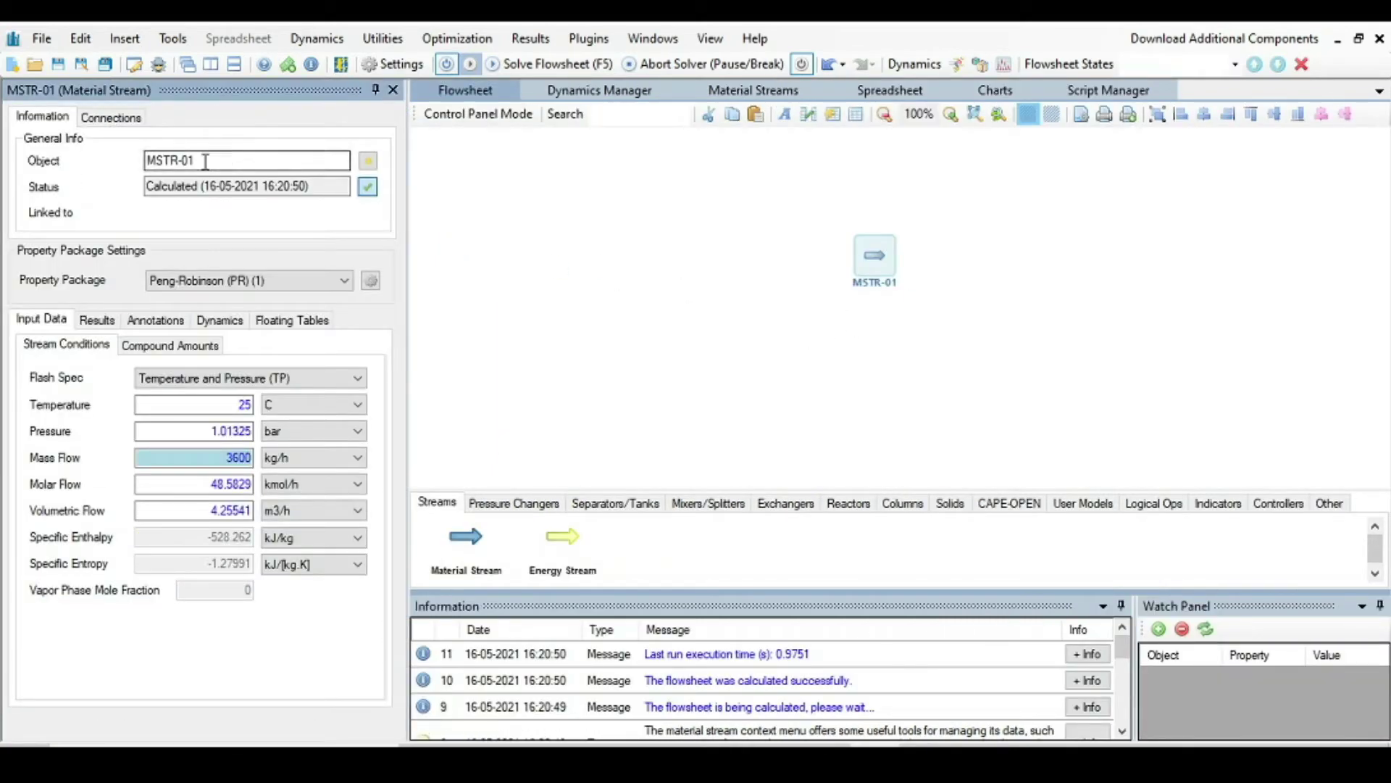
pyautogui.write('Fee')
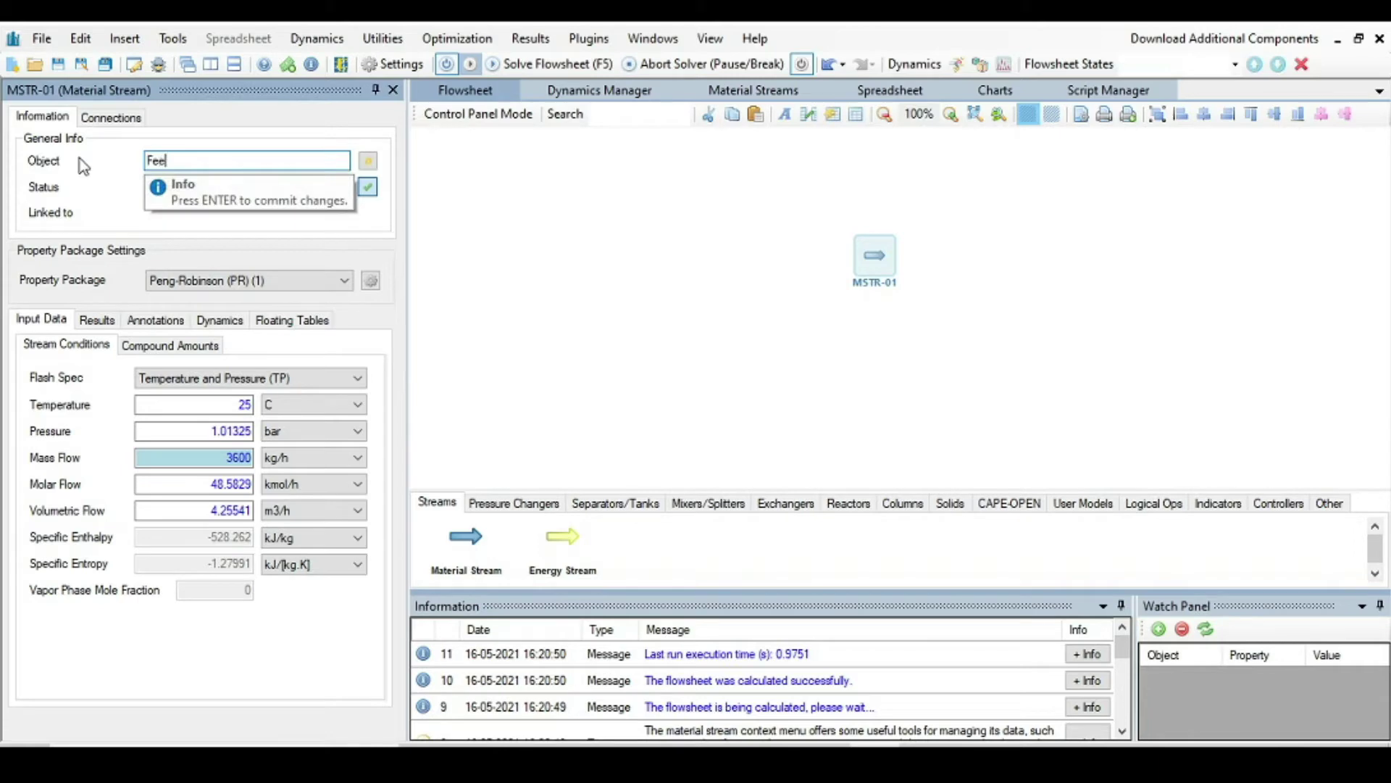
pyautogui.write('d')
pyautogui.press('Return')
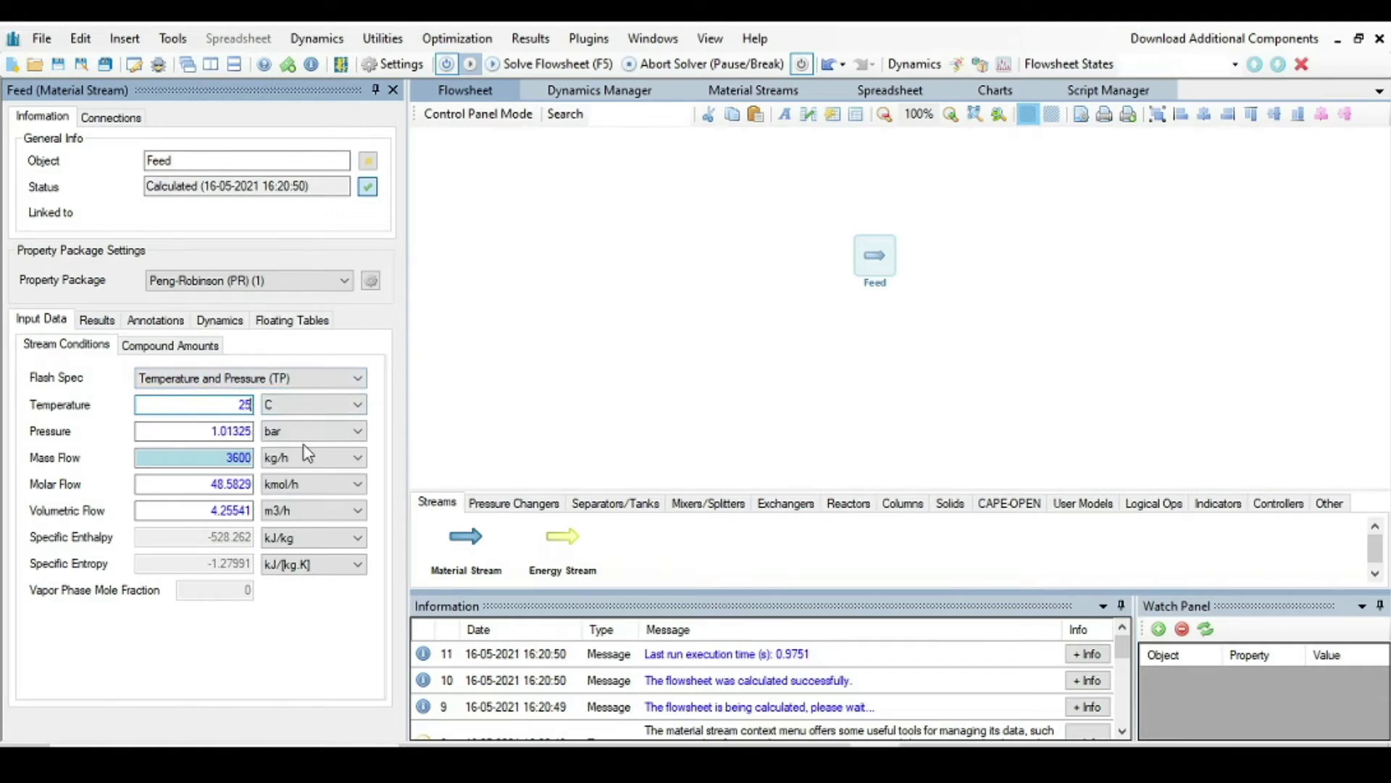
# - Set the Feed temperature to 30 C and pressure to 5 bar
pyautogui.write('30')
pyautogui.press('Return')
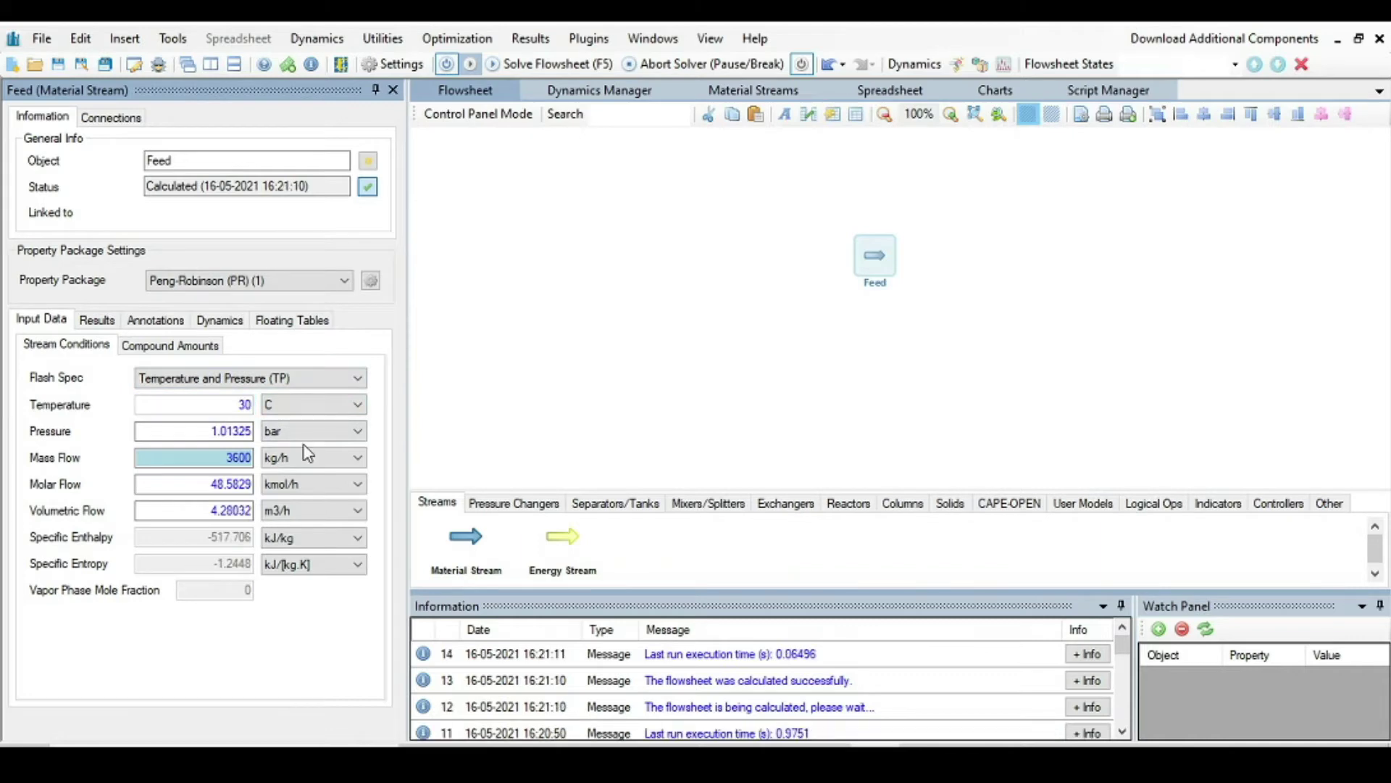
pyautogui.click(233, 431)
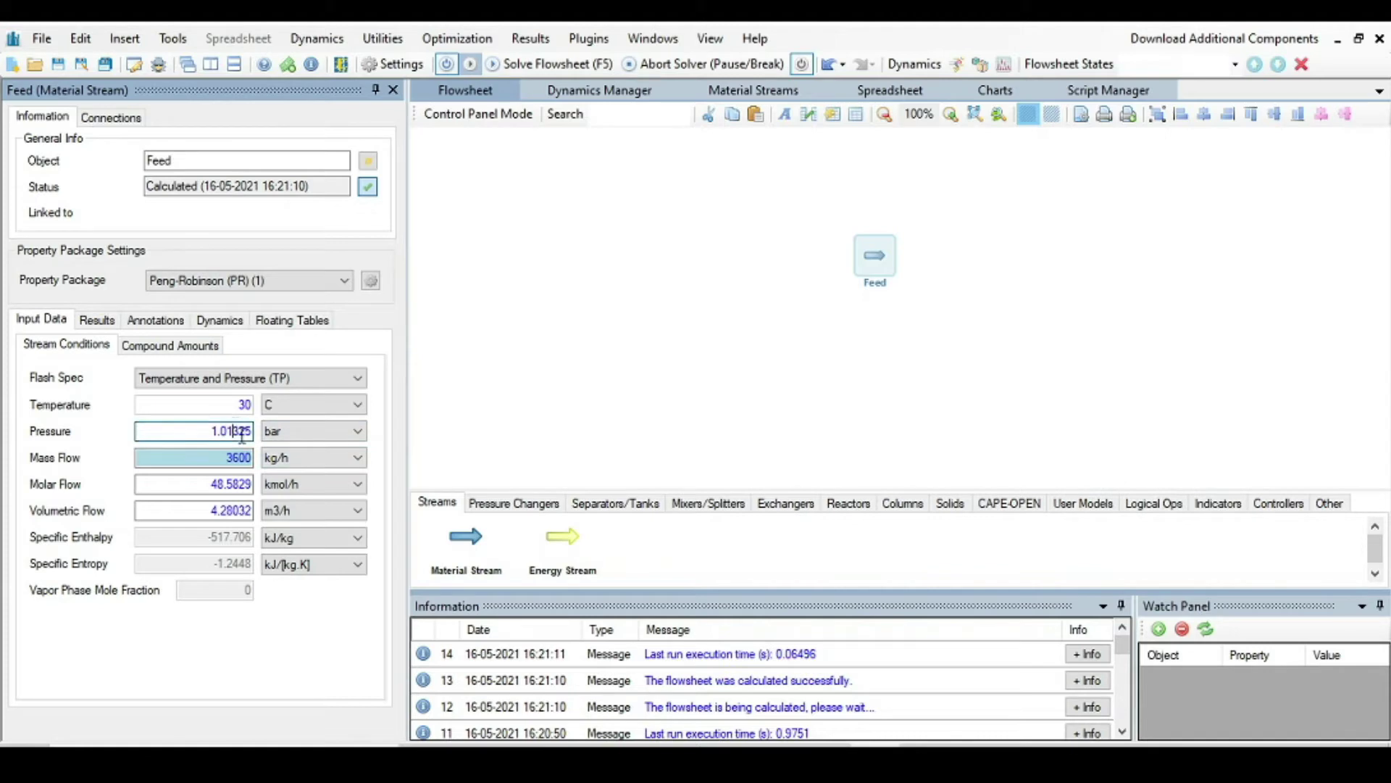
pyautogui.press('BackSpace')
pyautogui.press('BackSpace')
pyautogui.press('BackSpace')
pyautogui.press('BackSpace')
pyautogui.press('BackSpace')
pyautogui.press('BackSpace')
pyautogui.press('BackSpace')
pyautogui.write('5')
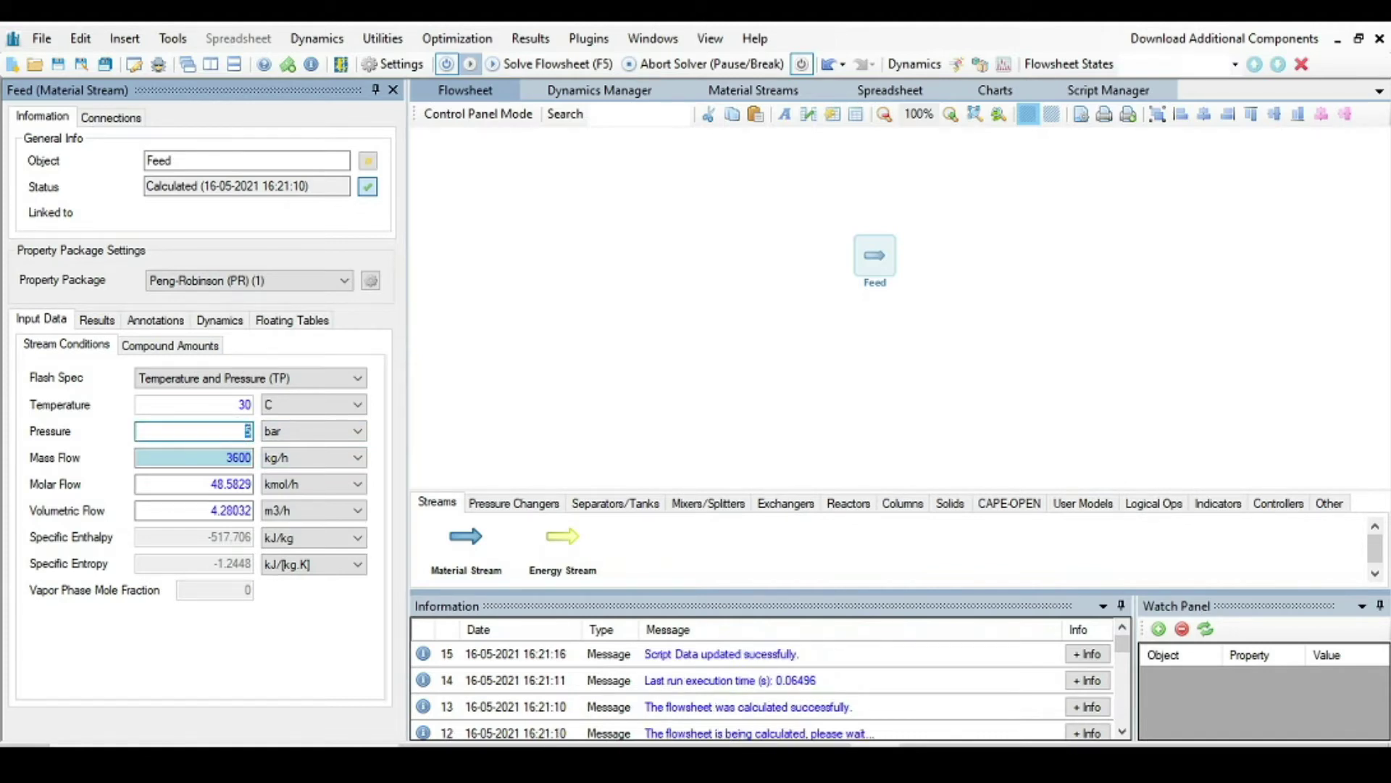
pyautogui.press('Return')
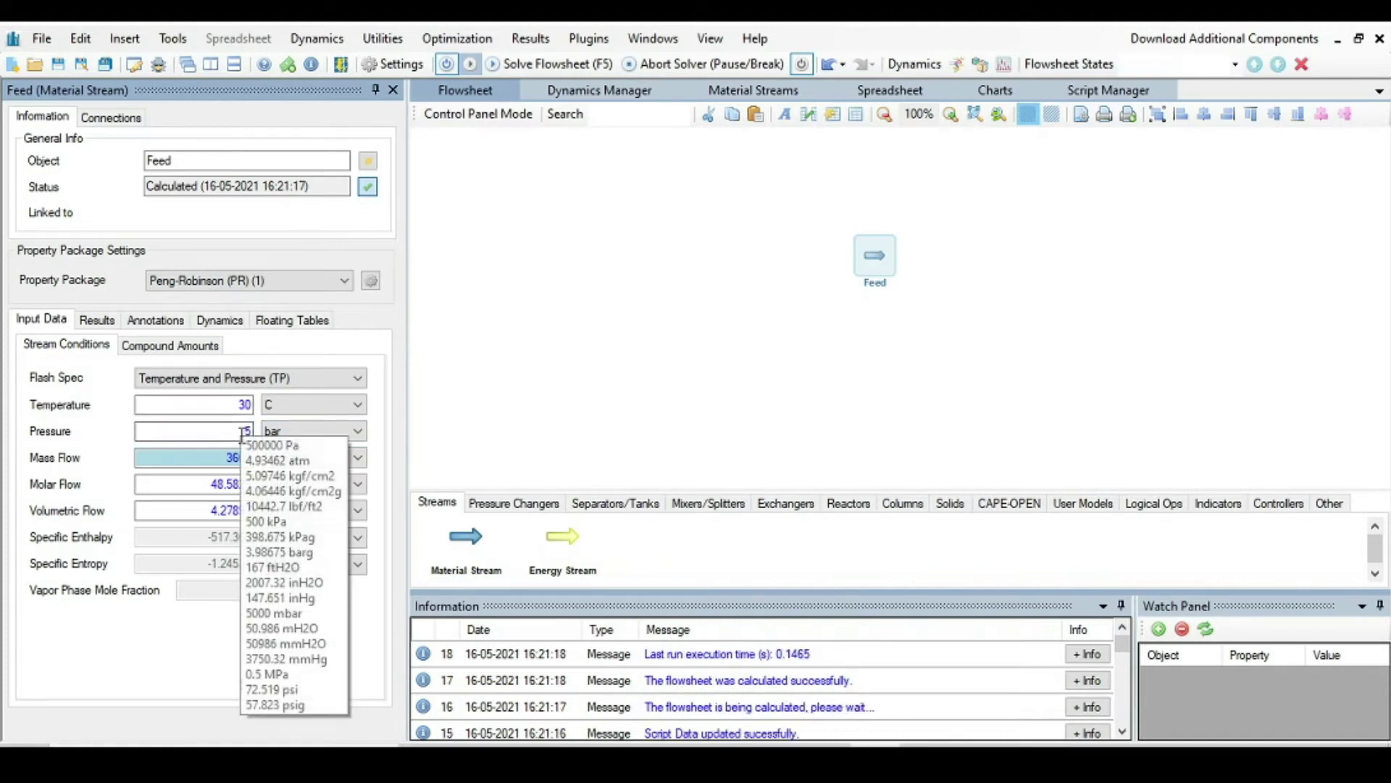
pyautogui.click(141, 346)
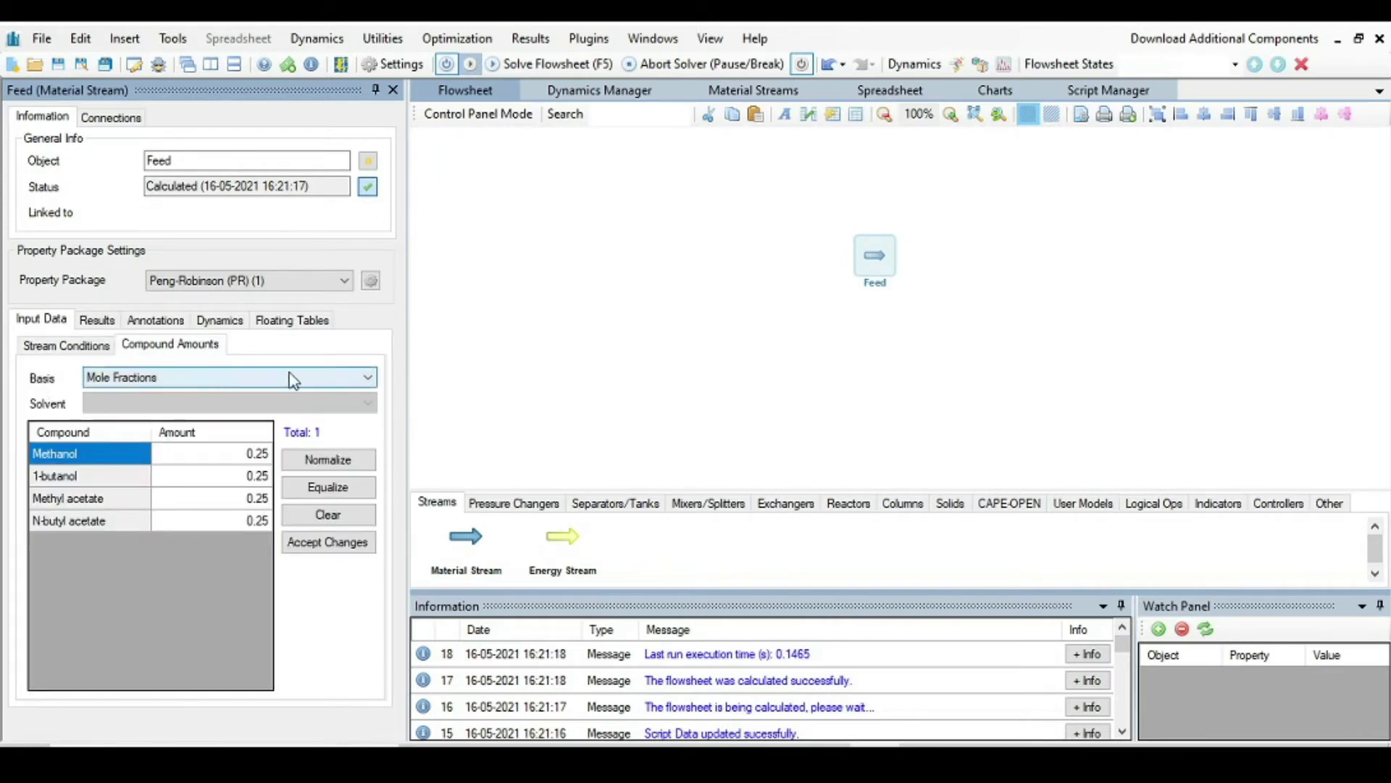
# - Switch the Feed composition basis to Mole Flows and check feed values on the slide
pyautogui.click(307, 377)
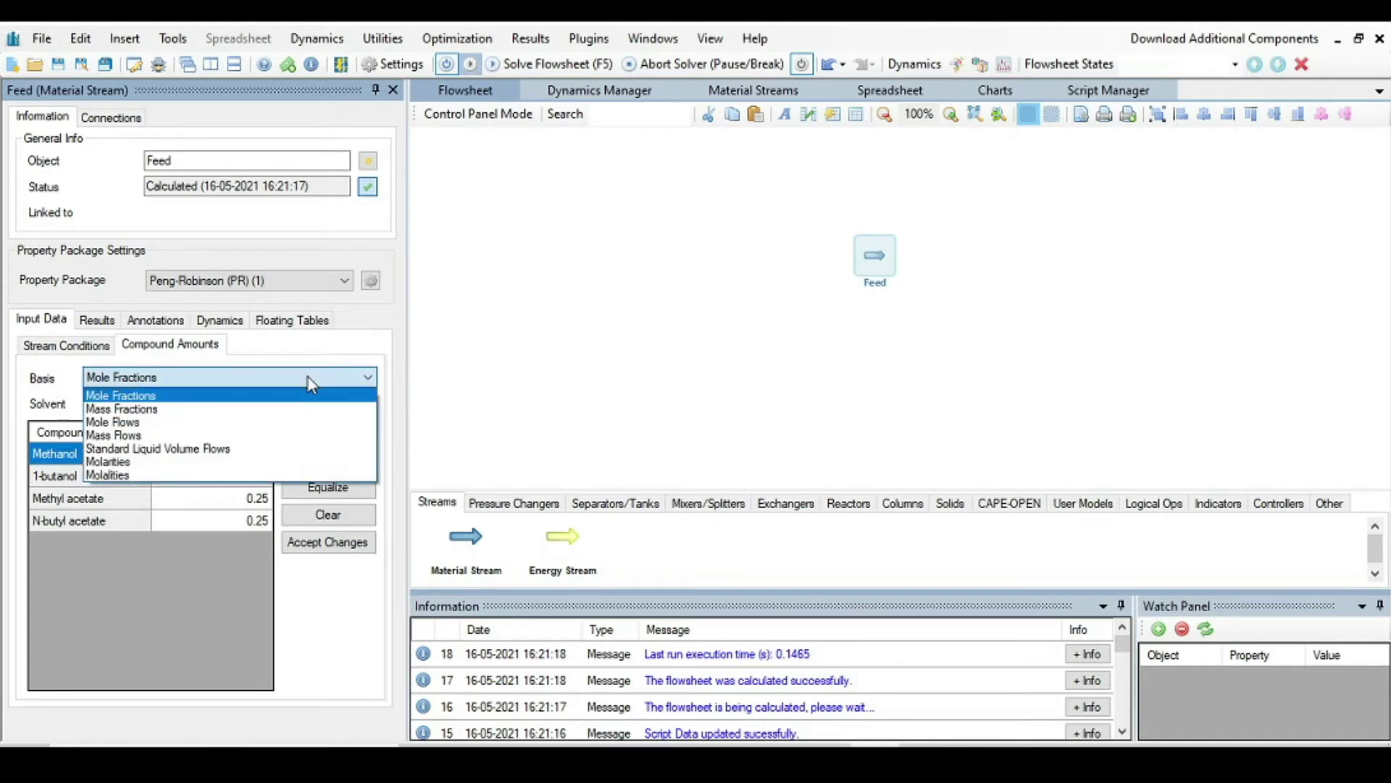
pyautogui.click(221, 422)
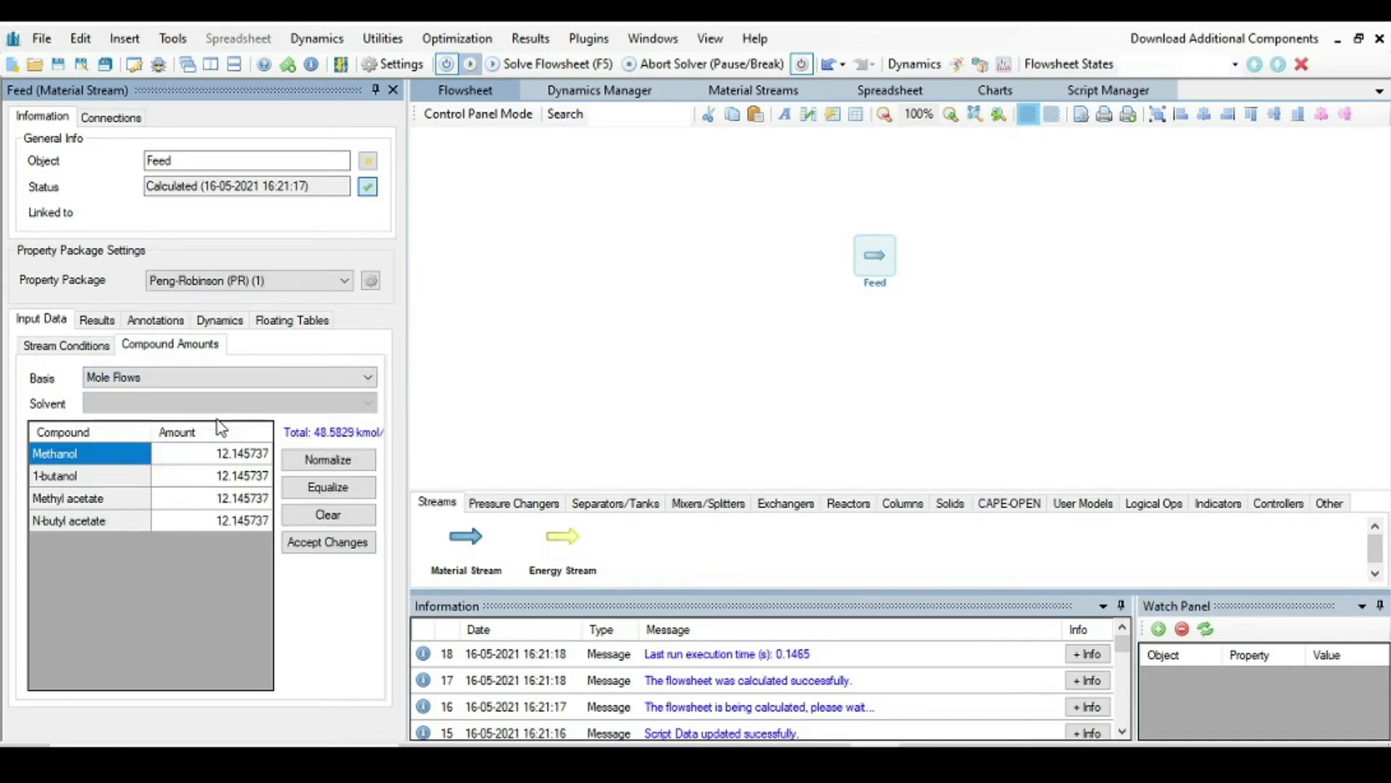
pyautogui.click(246, 455)
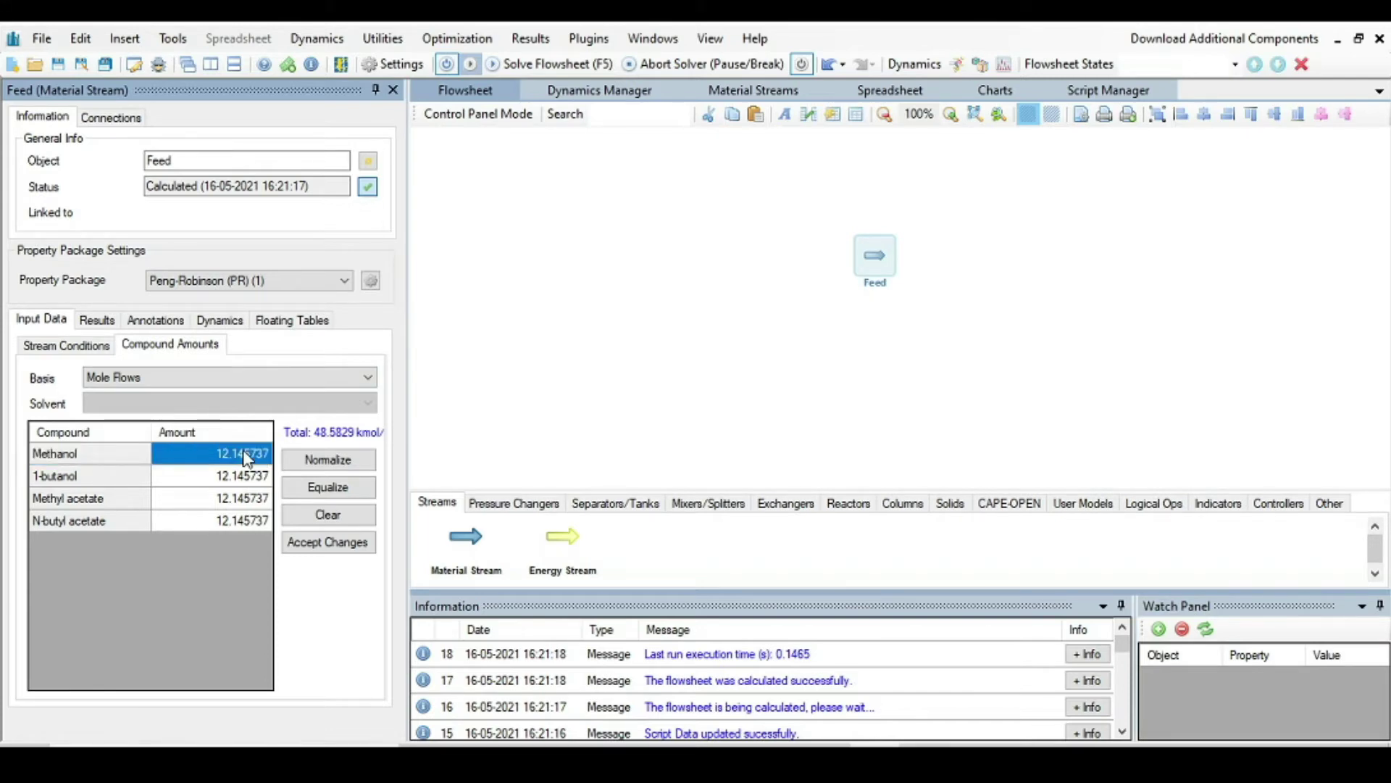
pyautogui.hotkey('alt', 'Tab')
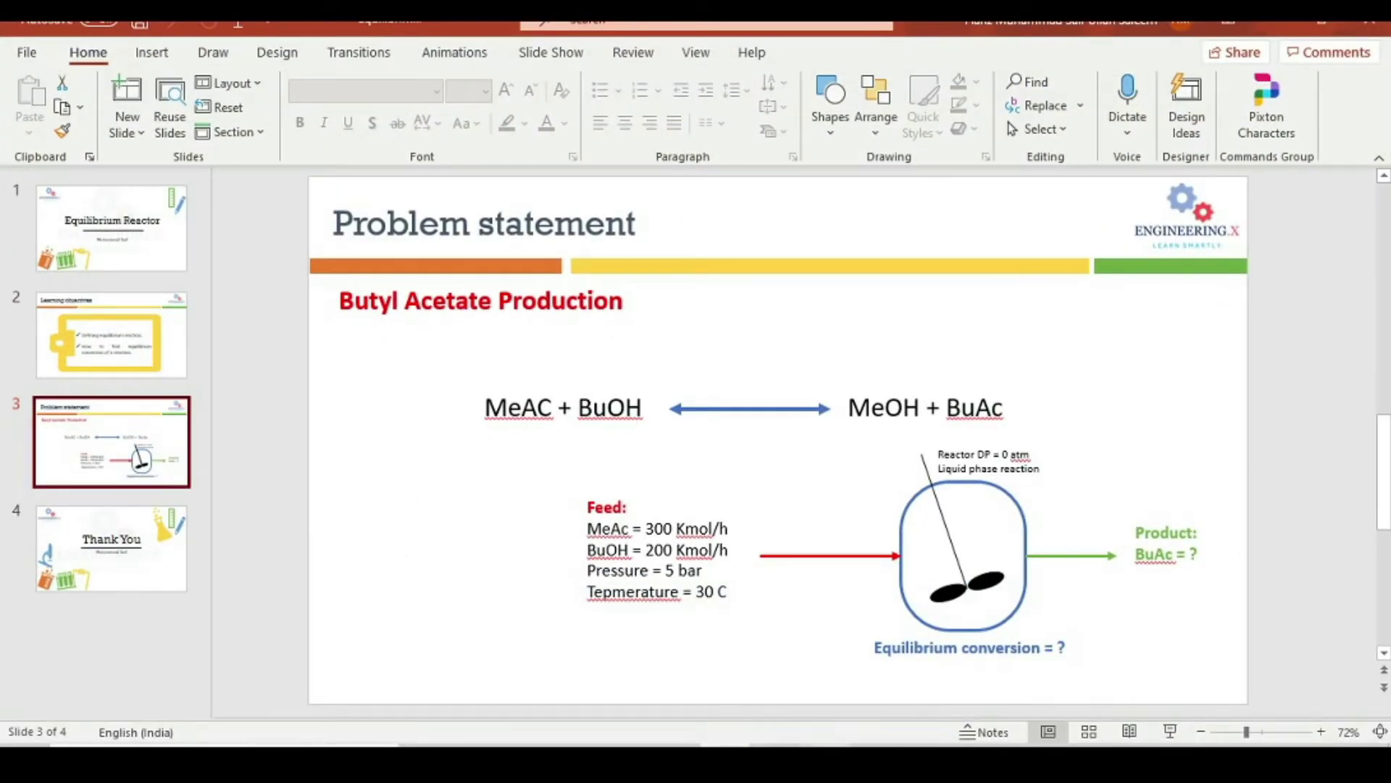
pyautogui.hotkey('alt', 'Tab')
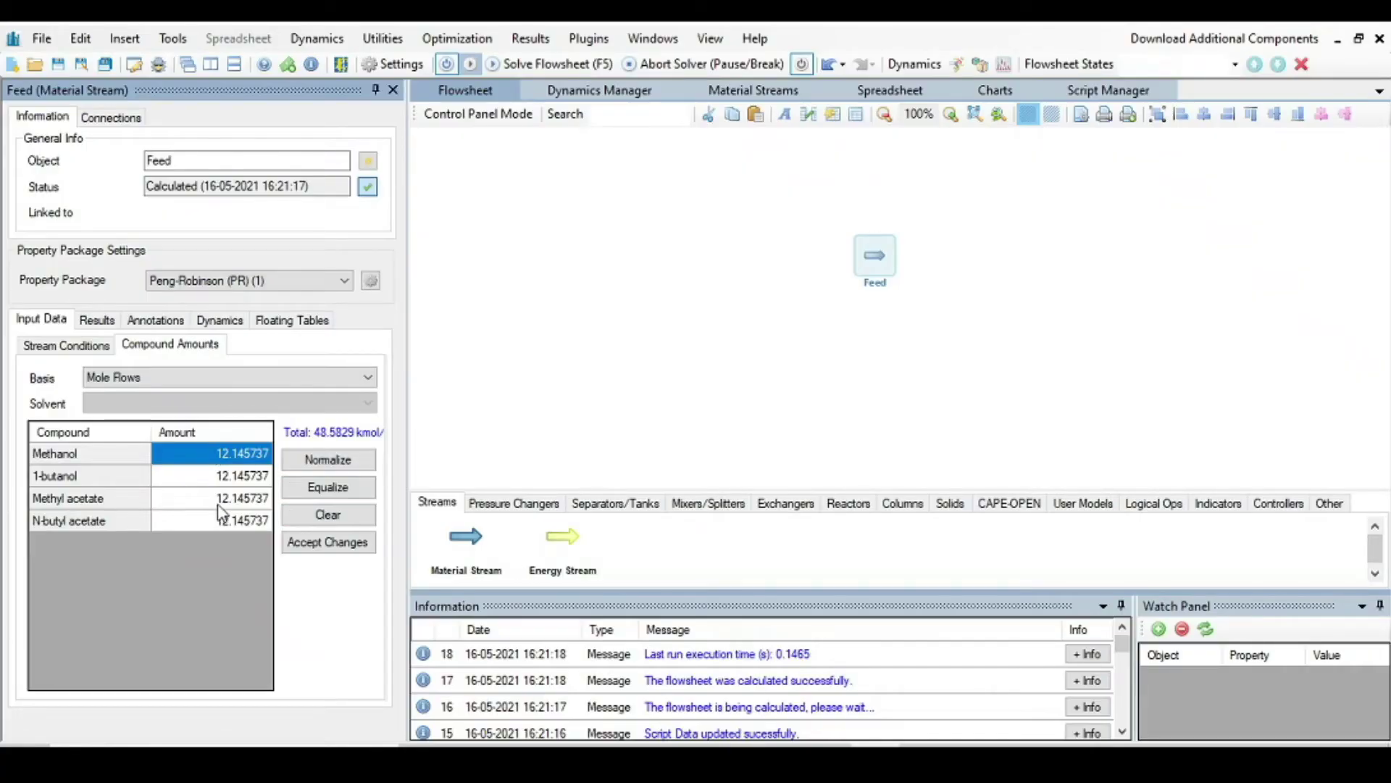
# - Enter mole flows: methyl acetate 300, 1-butanol 200, methanol and N-butyl acetate 0, and accept
pyautogui.click(242, 506)
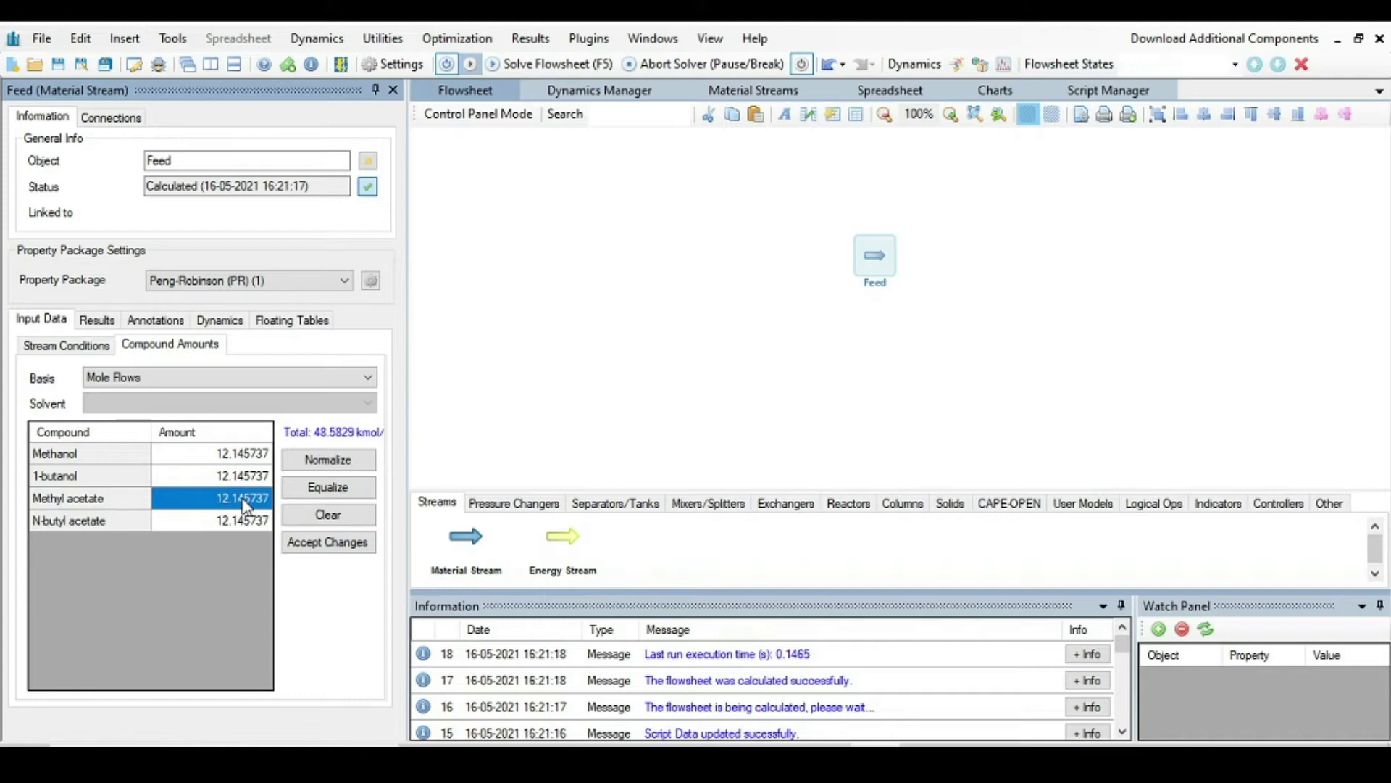
pyautogui.write('300')
pyautogui.press('Return')
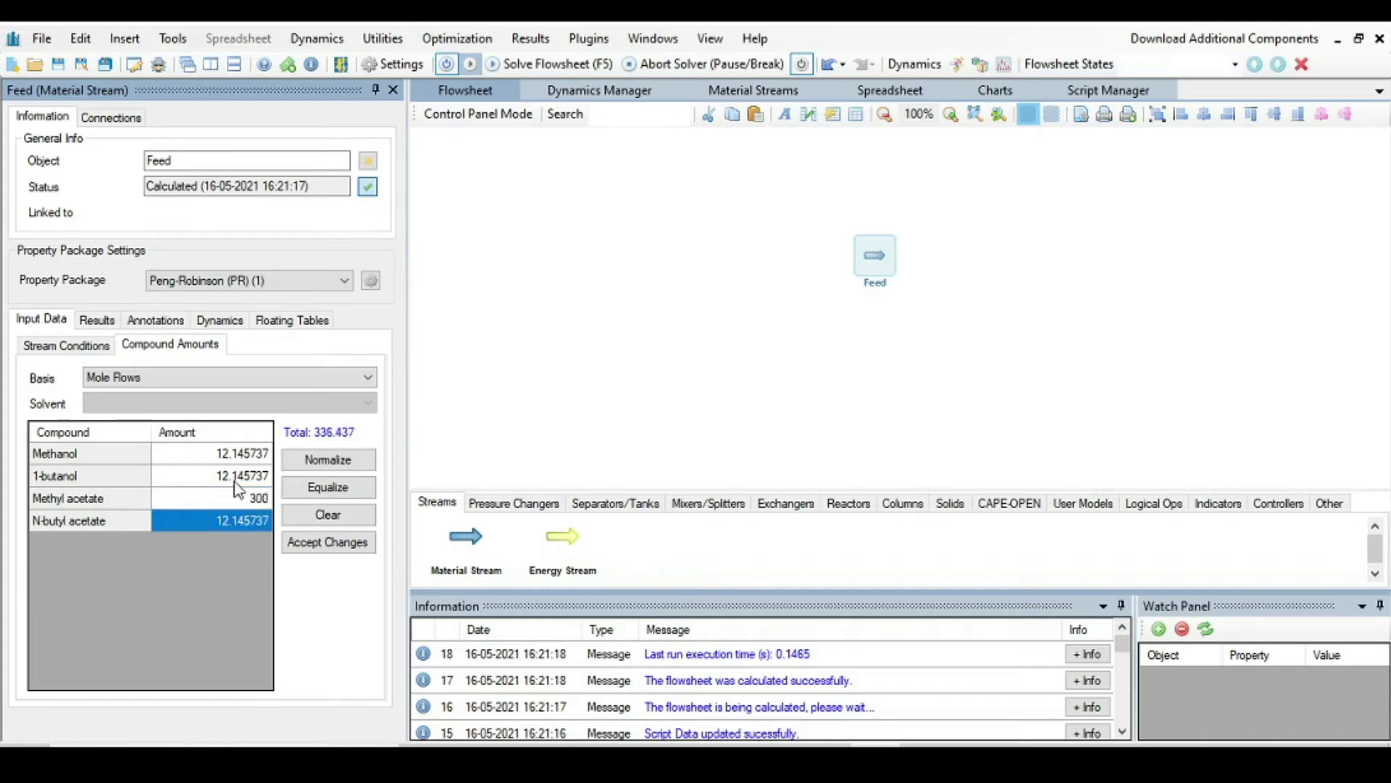
pyautogui.click(237, 484)
pyautogui.write('200')
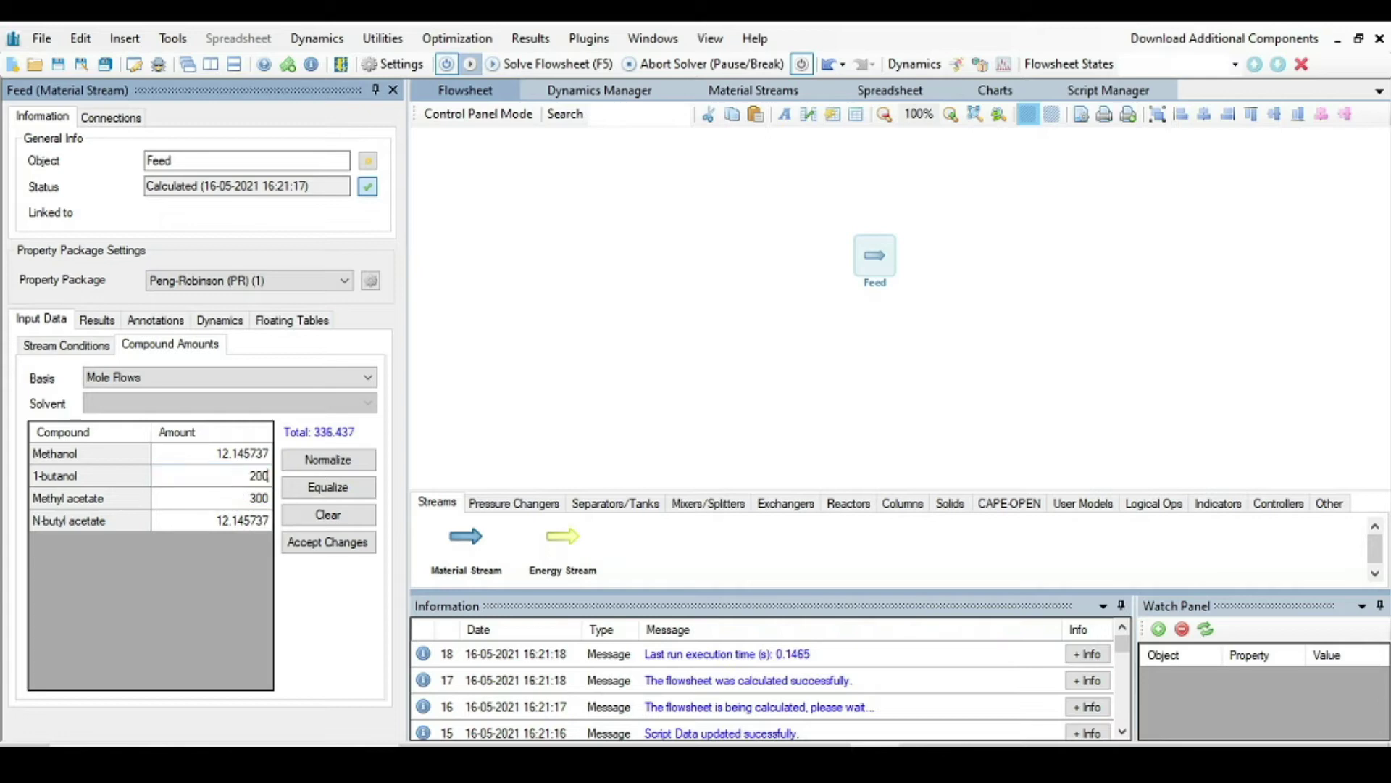
pyautogui.click(235, 458)
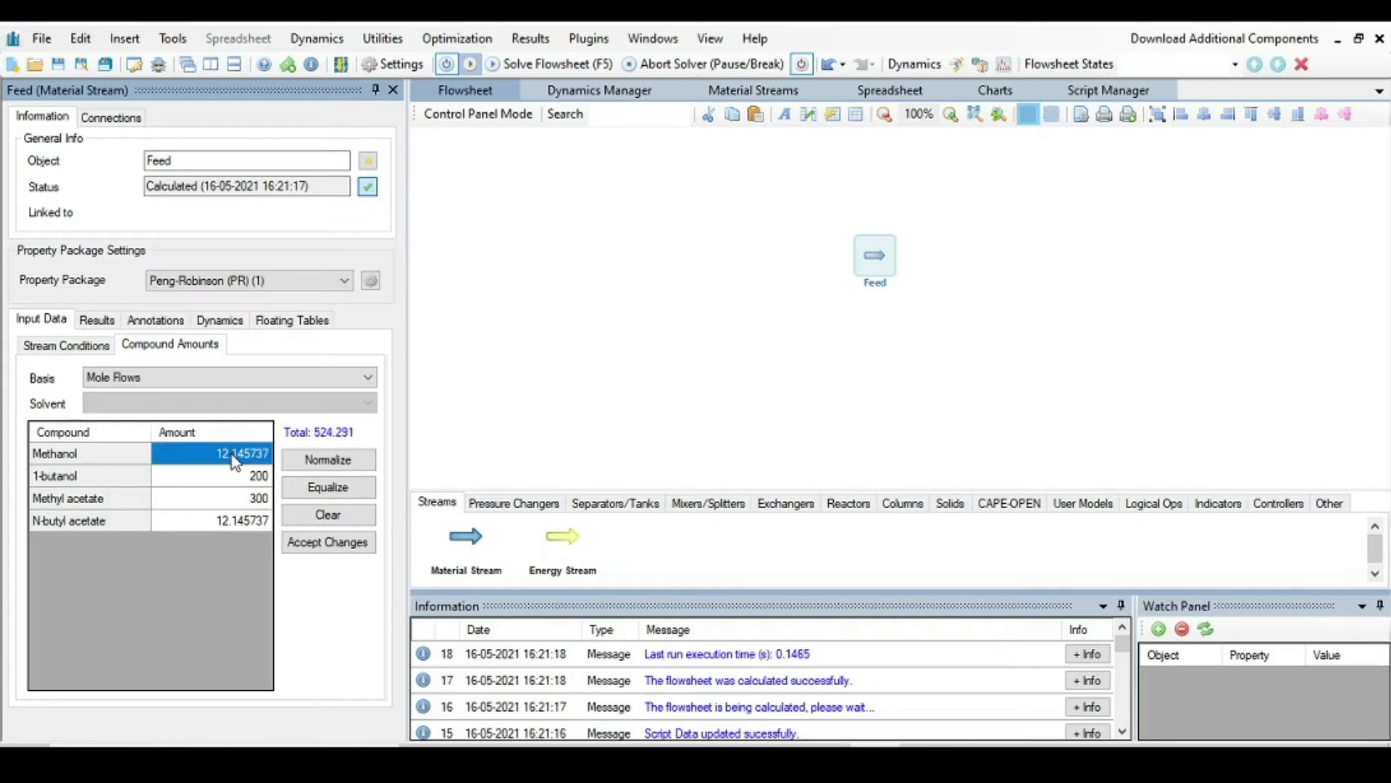
pyautogui.write('0')
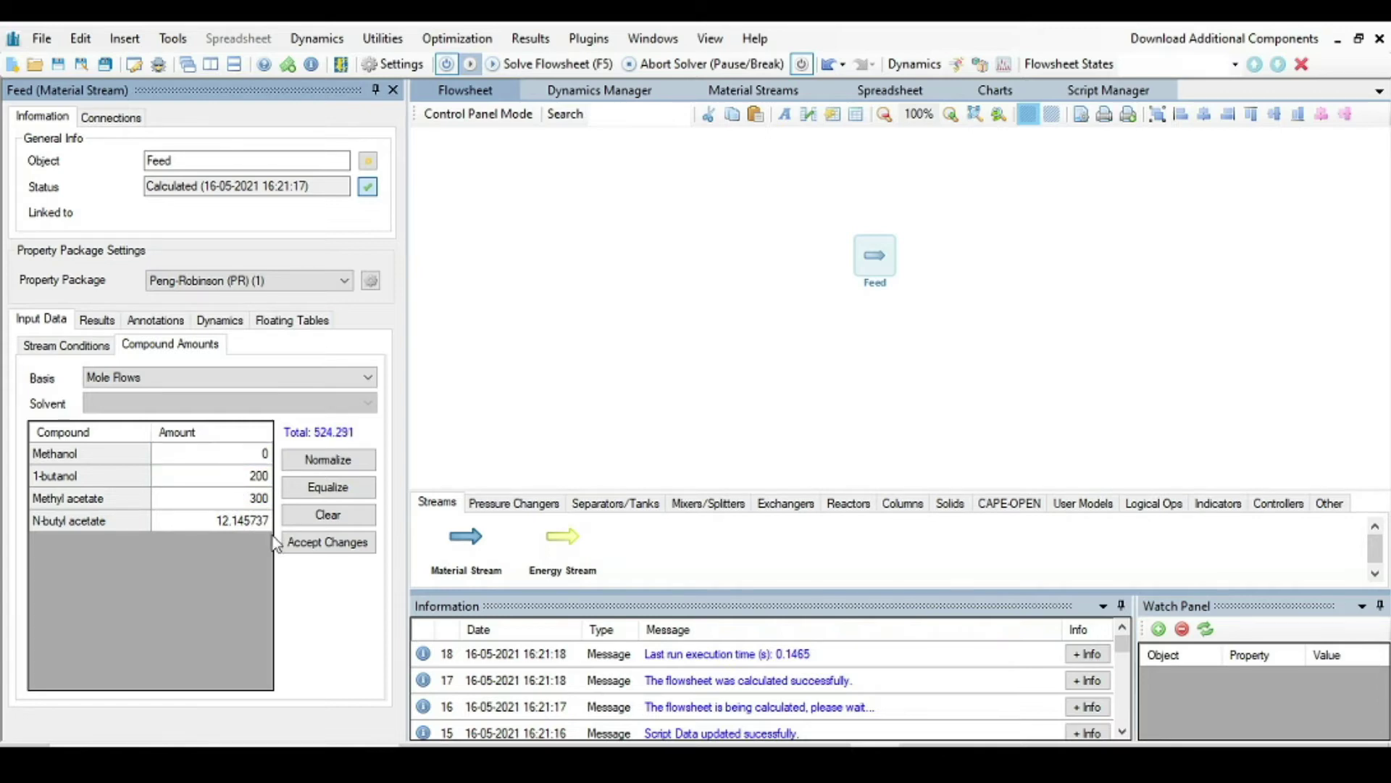
pyautogui.click(246, 524)
pyautogui.write('0')
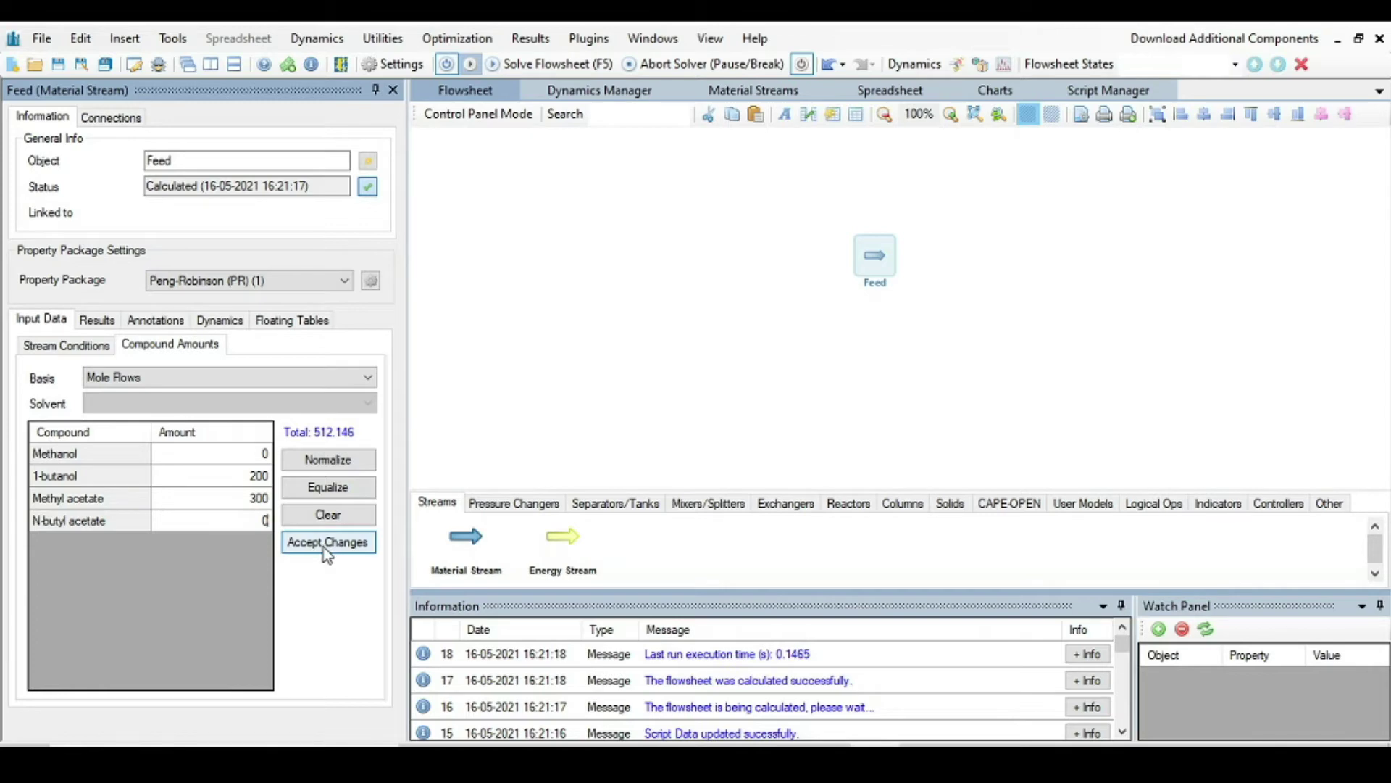
pyautogui.click(366, 542)
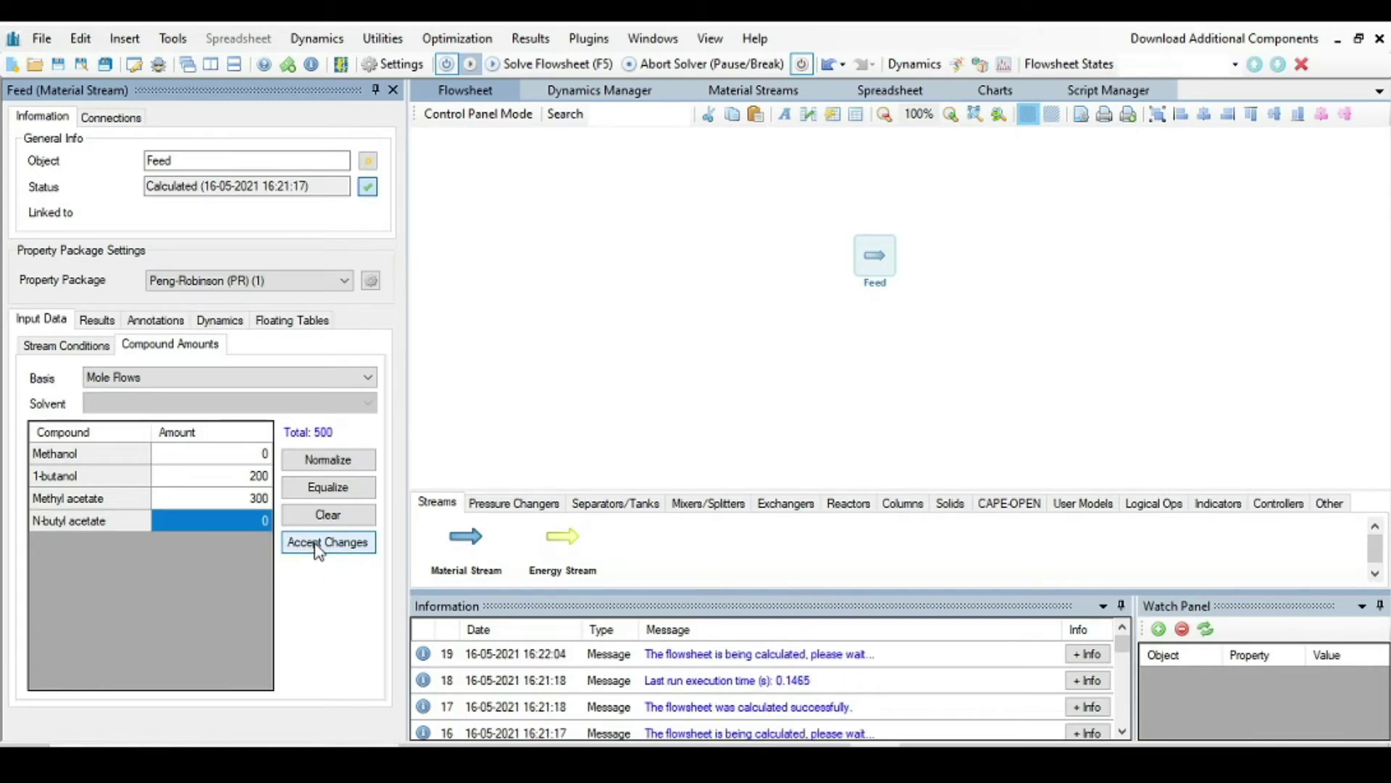
# - Move the Feed stream further left on the flowsheet
pyautogui.click(63, 344)
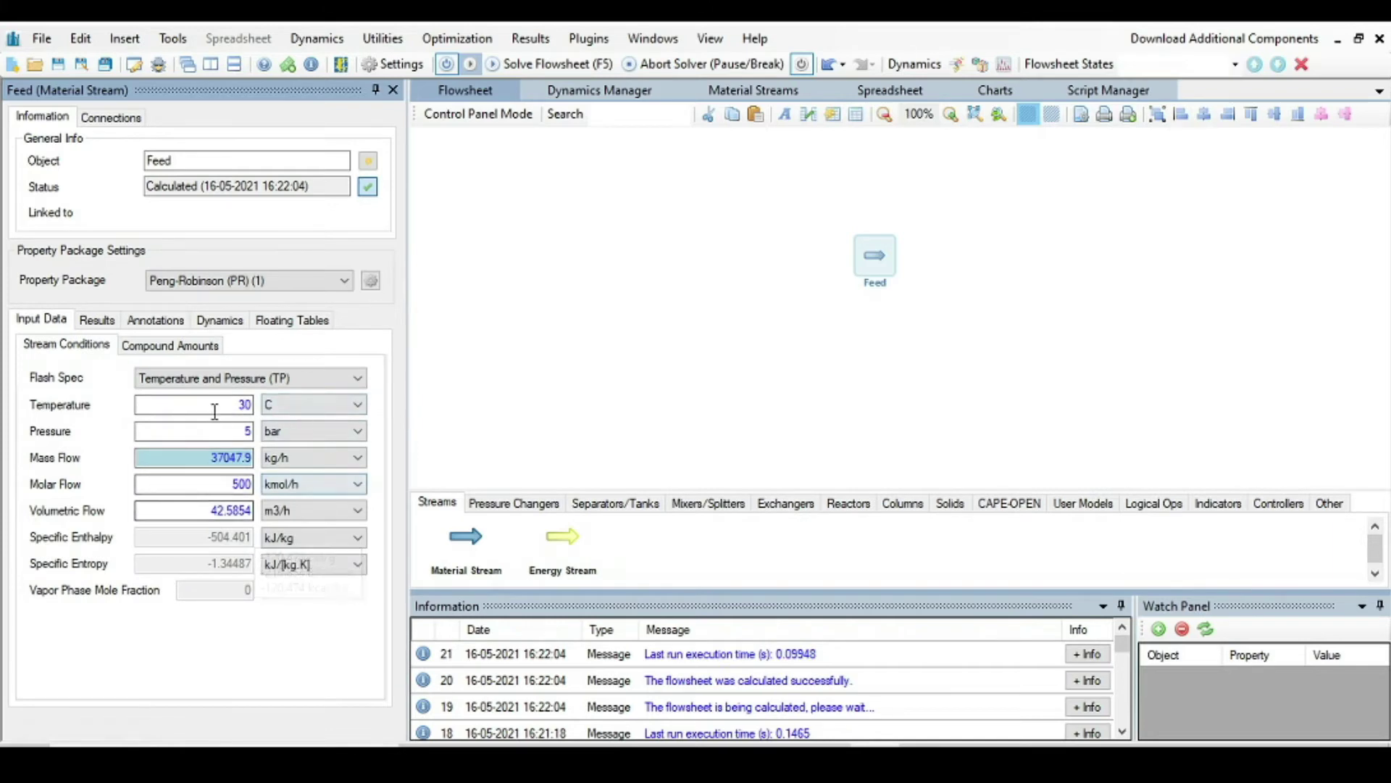
pyautogui.moveTo(874, 272)
pyautogui.moveTo(873, 268); pyautogui.dragTo(560, 258)
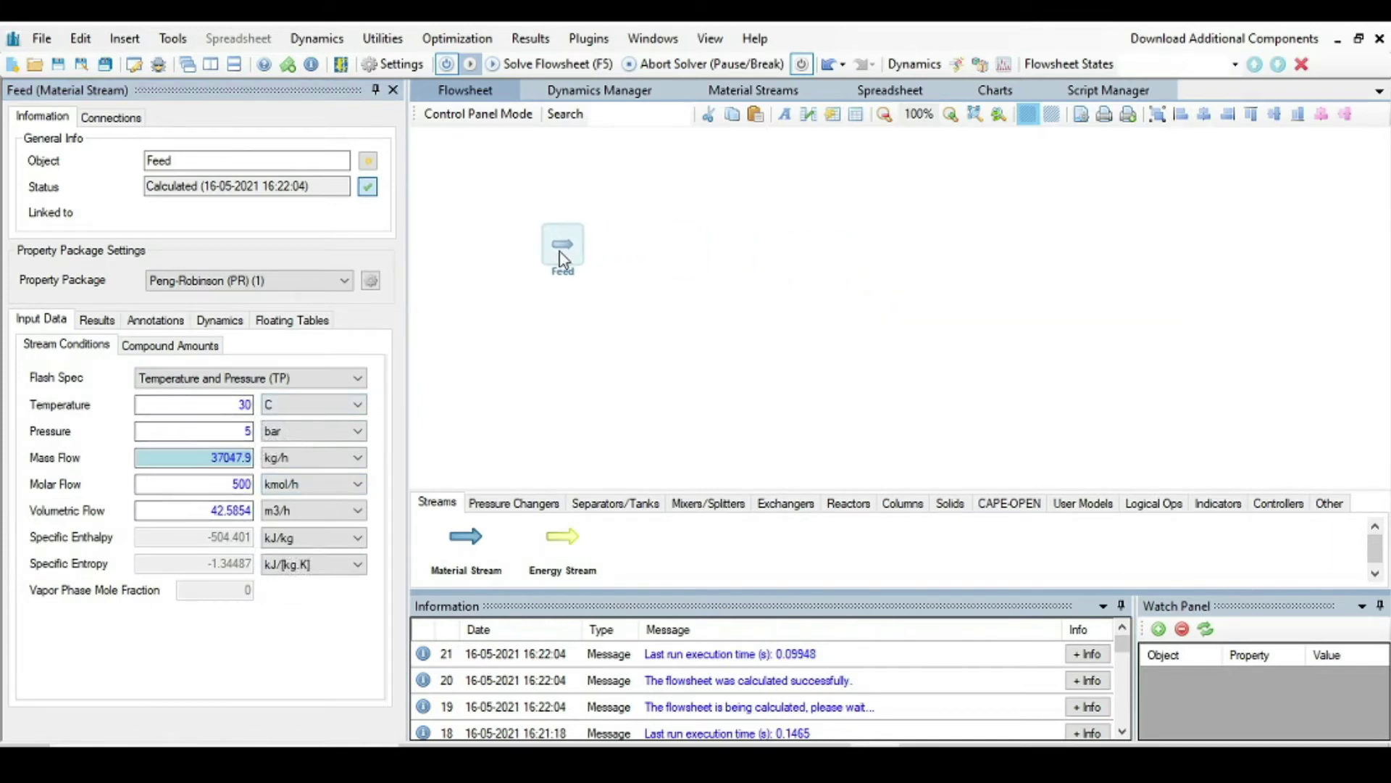
pyautogui.click(671, 318)
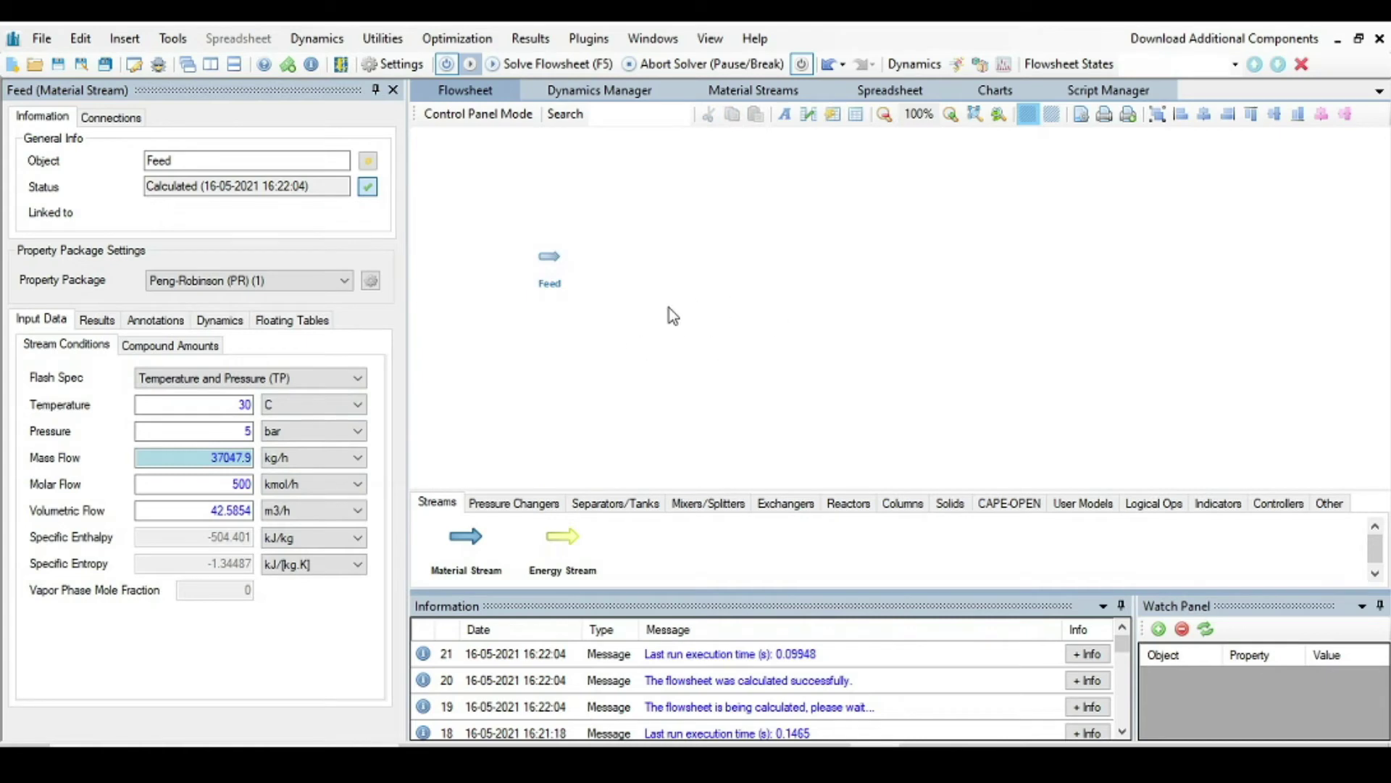
# - Start a new equilibrium reaction from the simulation settings' reactions section
pyautogui.click(392, 65)
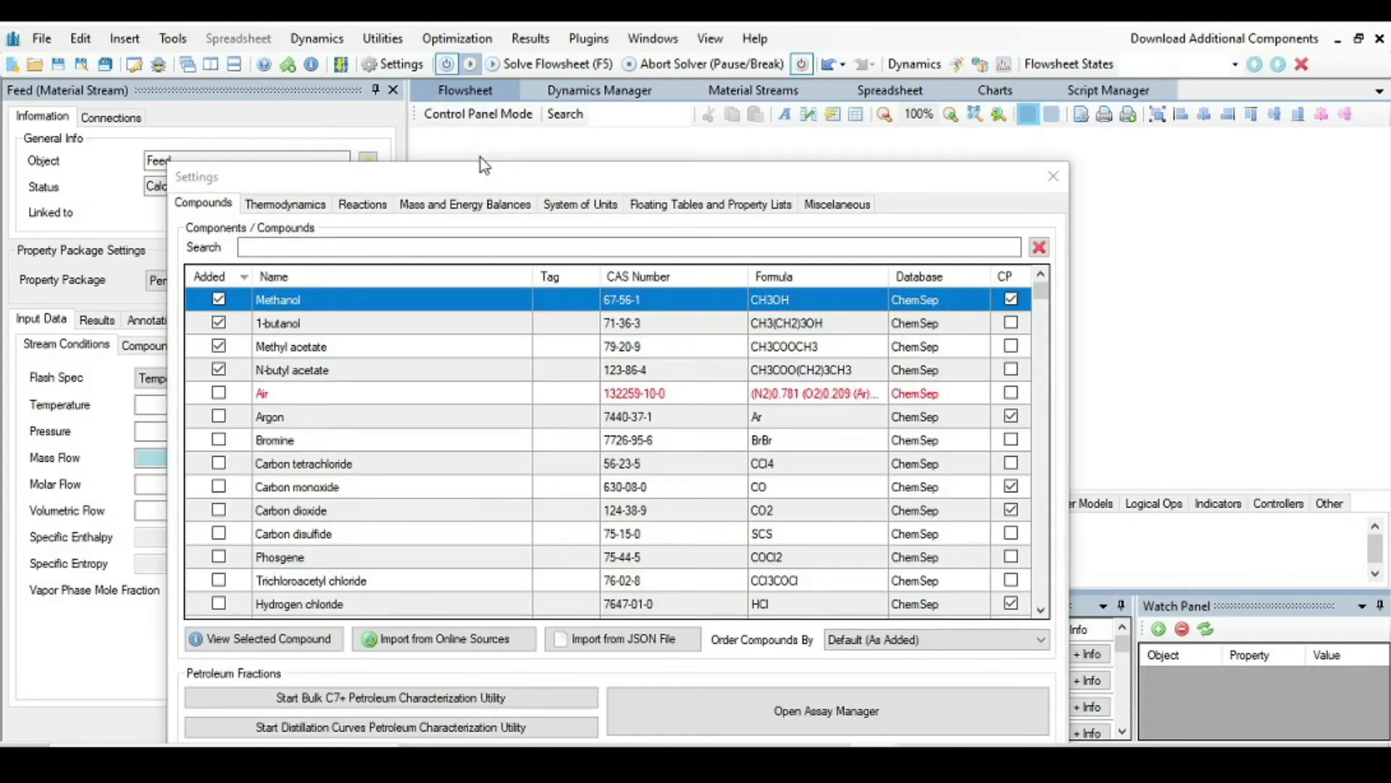
pyautogui.moveTo(480, 172); pyautogui.dragTo(493, 106)
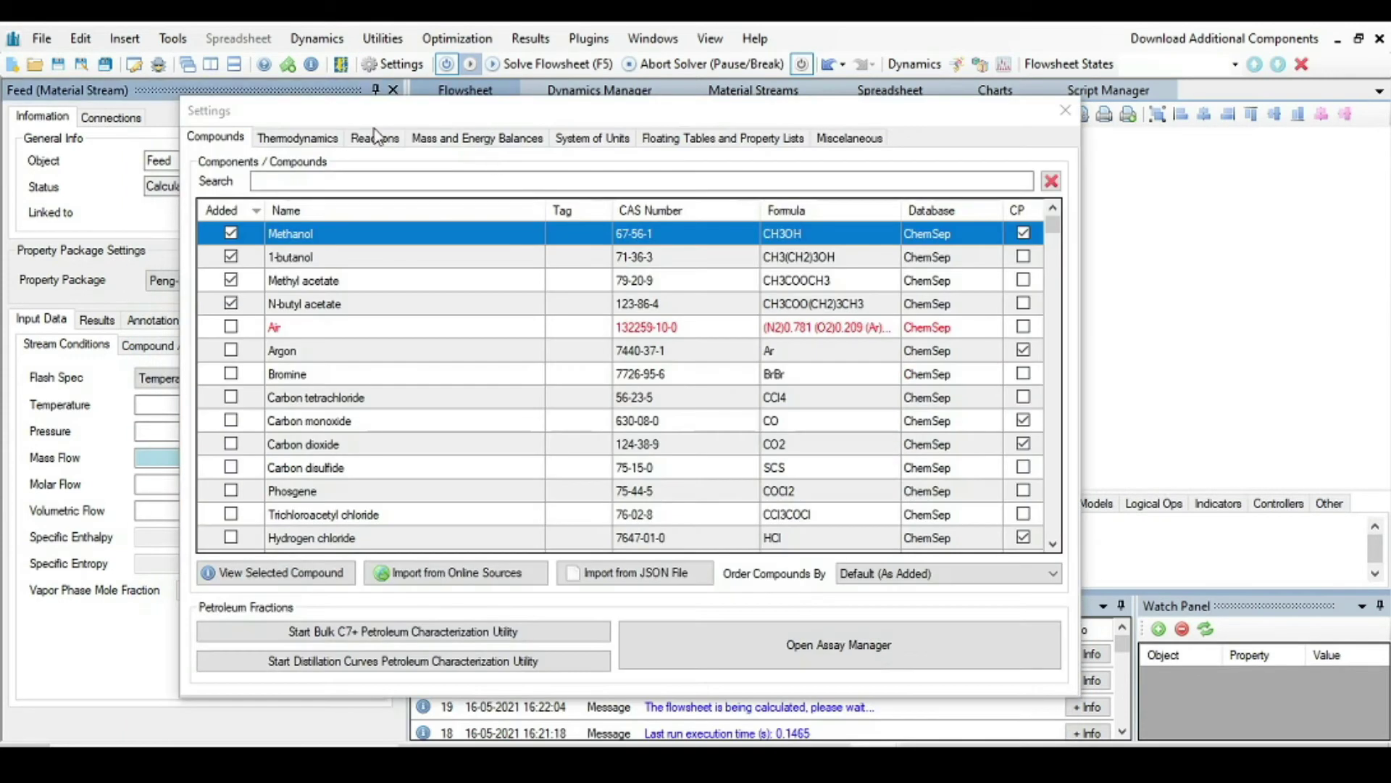
pyautogui.click(375, 143)
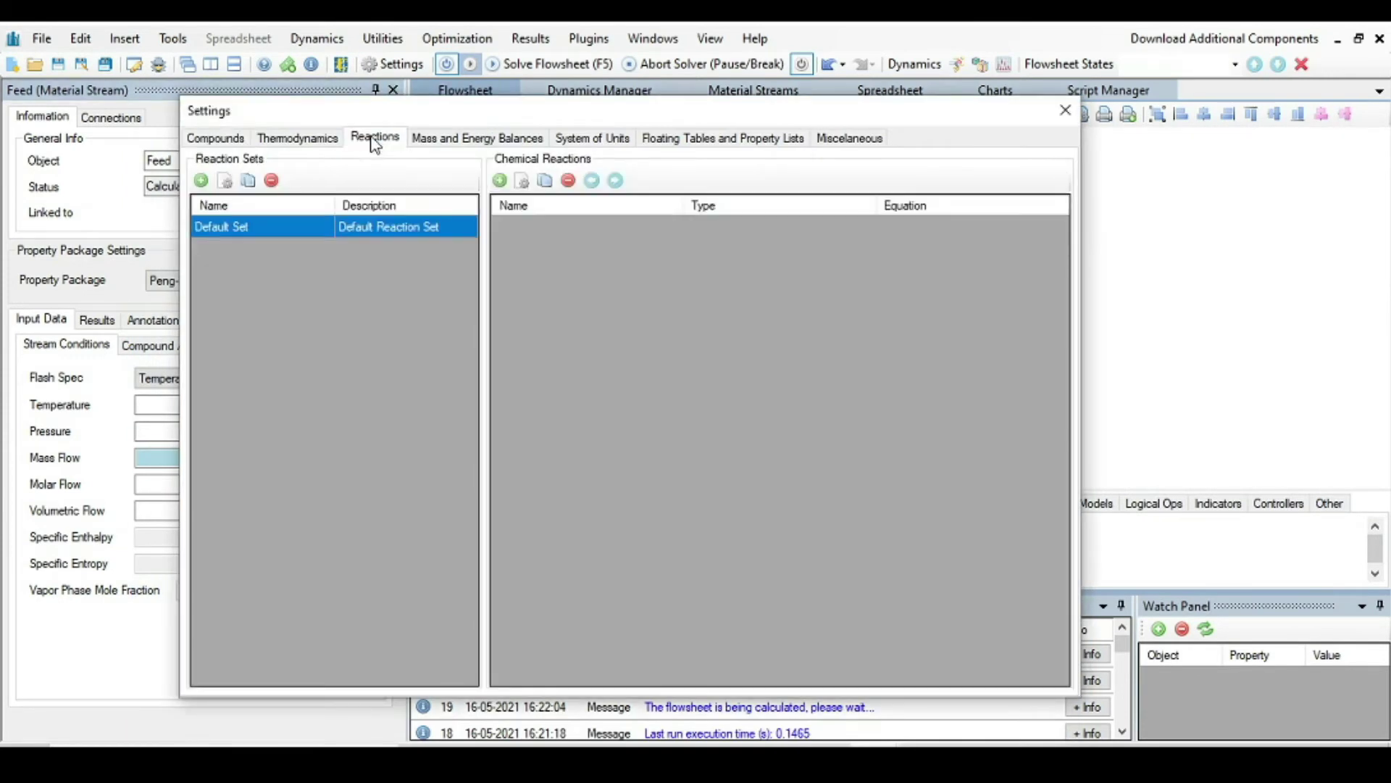
pyautogui.click(504, 185)
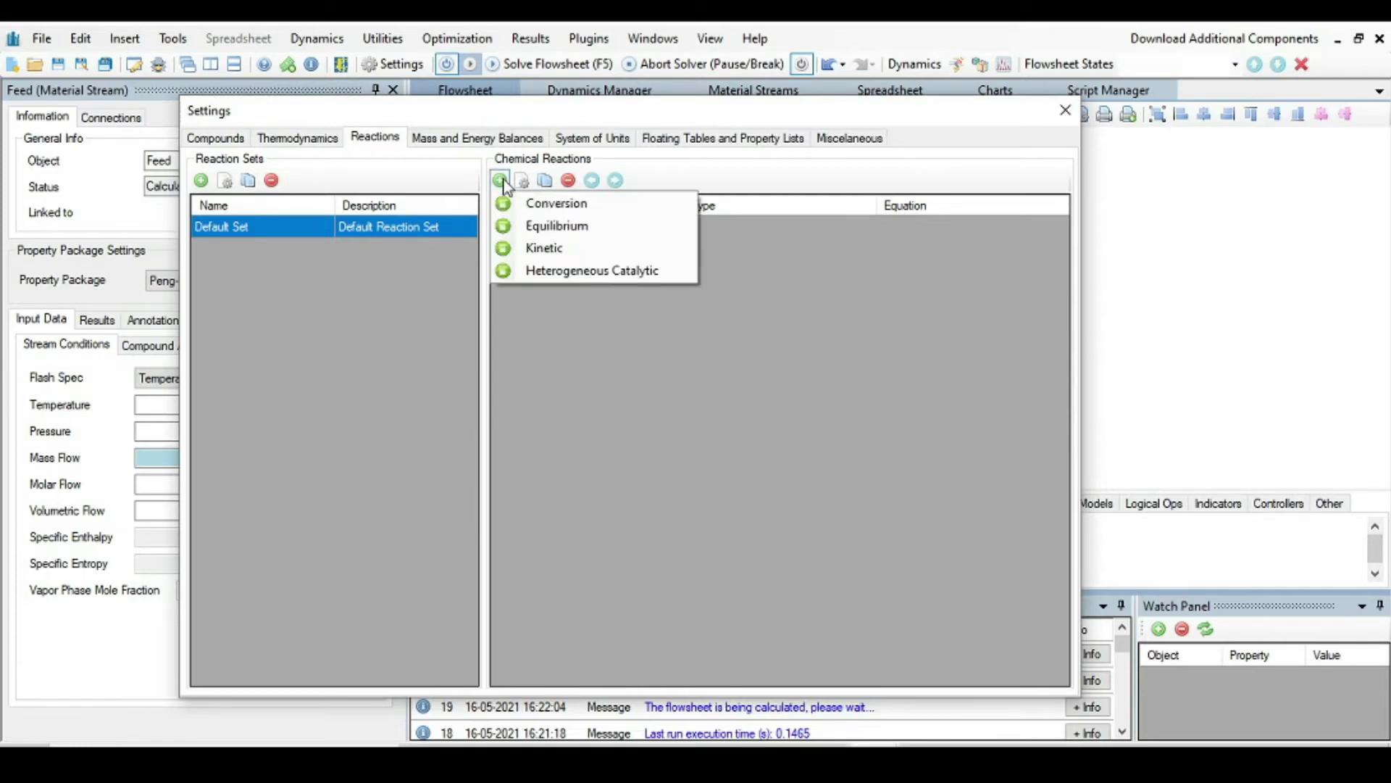
pyautogui.click(557, 228)
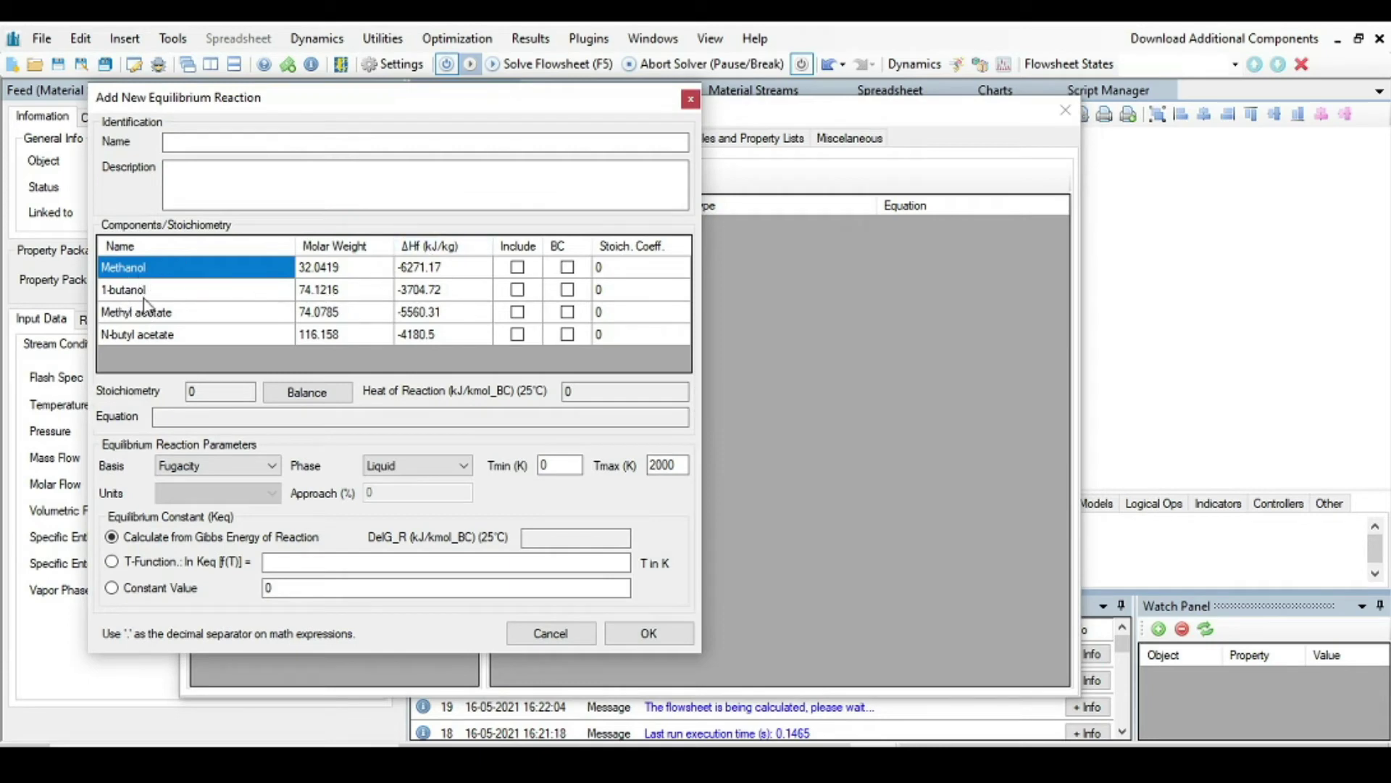
# - Include methanol, 1-butanol, methyl acetate and N-butyl acetate, with 1-butanol as base
pyautogui.click(518, 267)
pyautogui.click(521, 289)
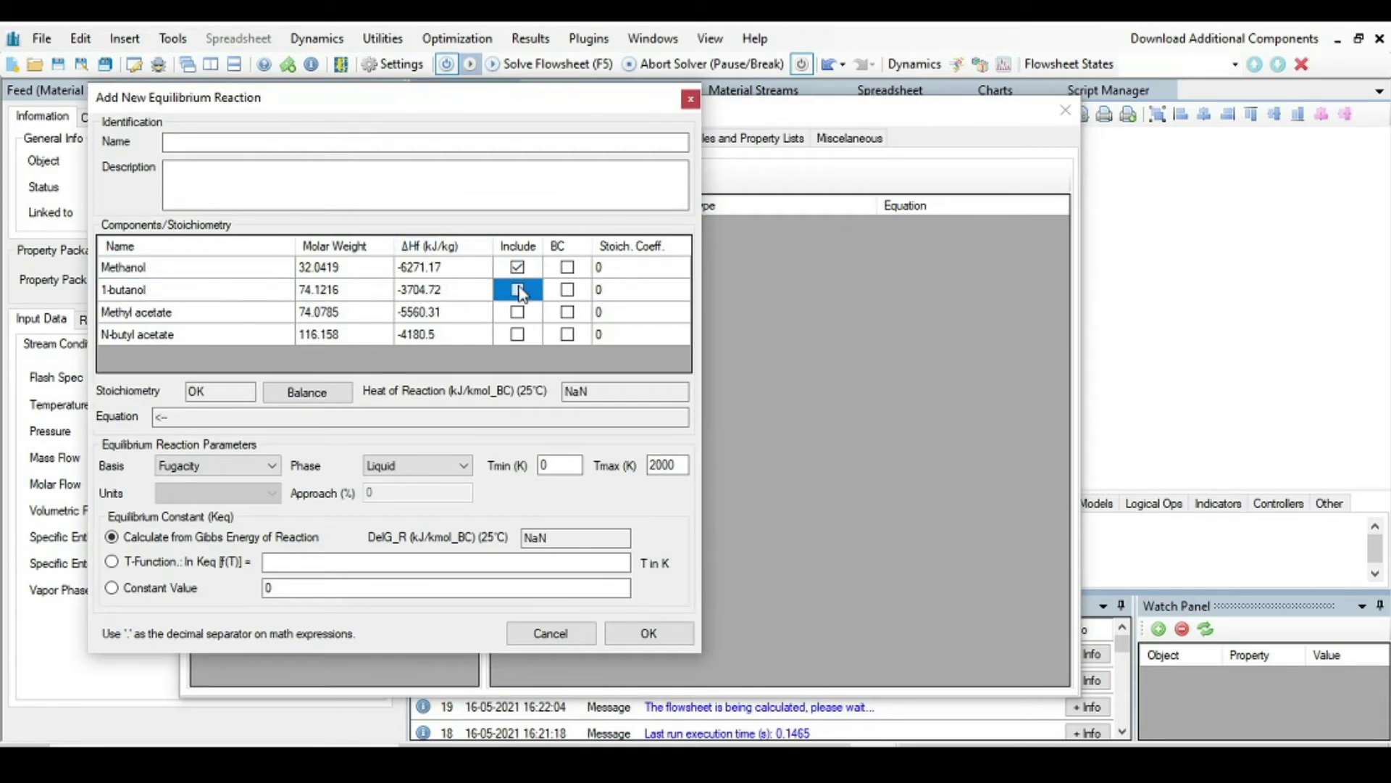
pyautogui.click(518, 290)
pyautogui.click(519, 313)
pyautogui.click(518, 313)
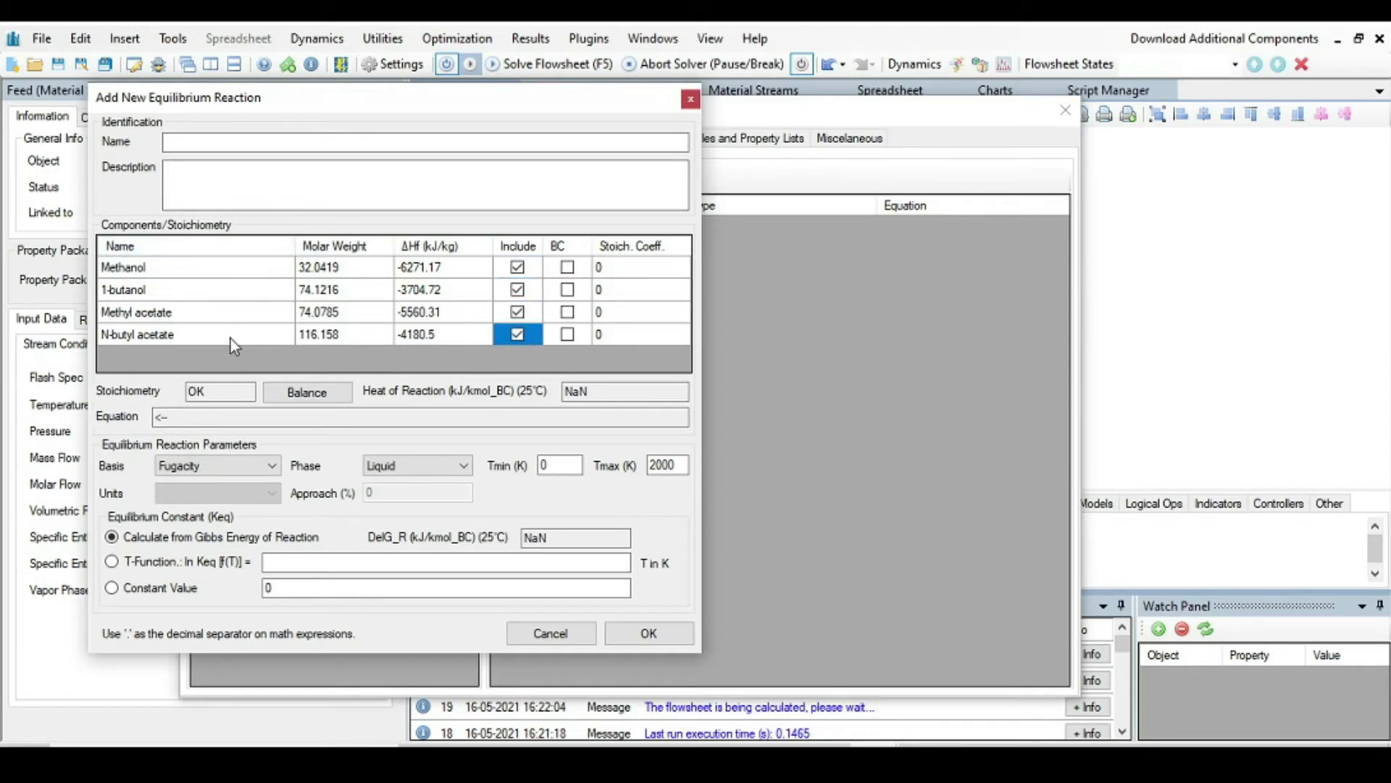
pyautogui.click(567, 290)
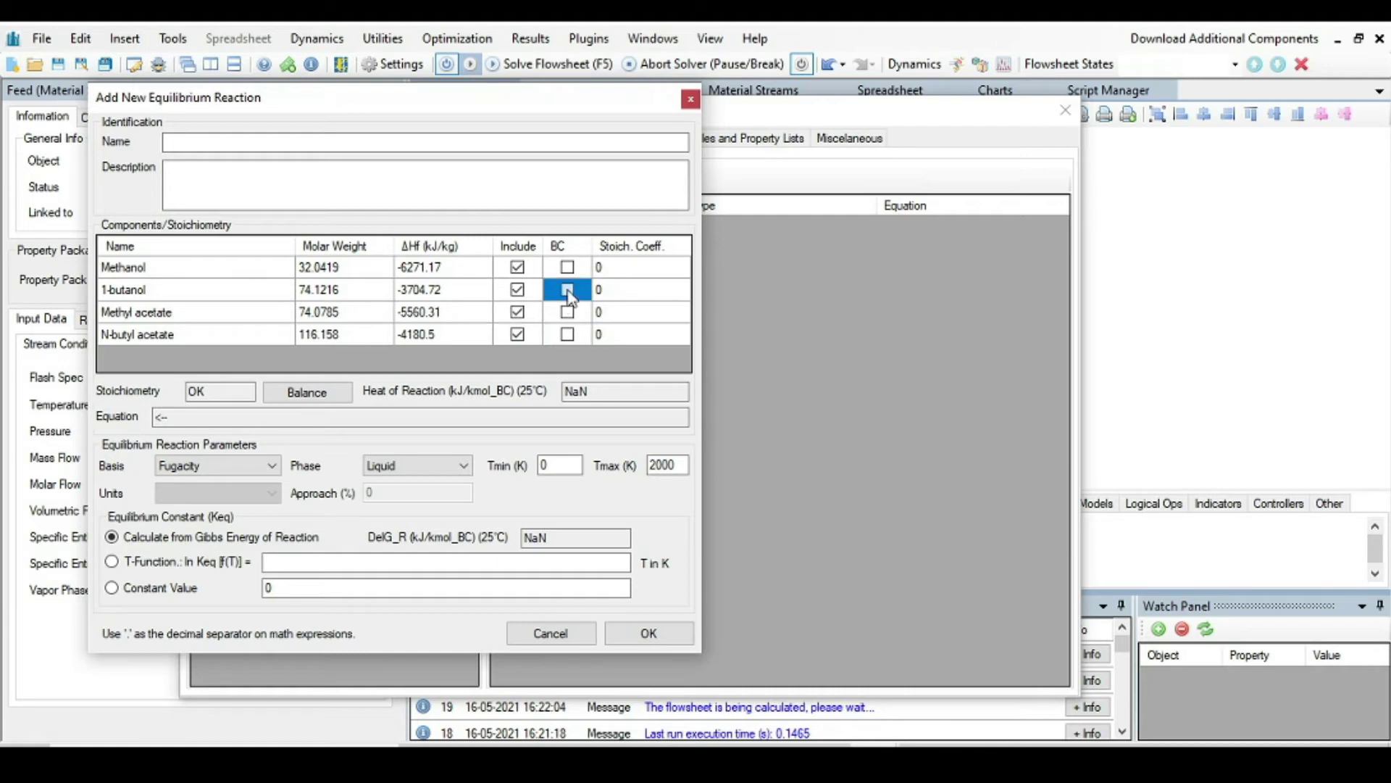
# - Set coefficients -1 for 1-butanol and methyl acetate, 1 for methanol and N-butyl acetate
pyautogui.click(614, 297)
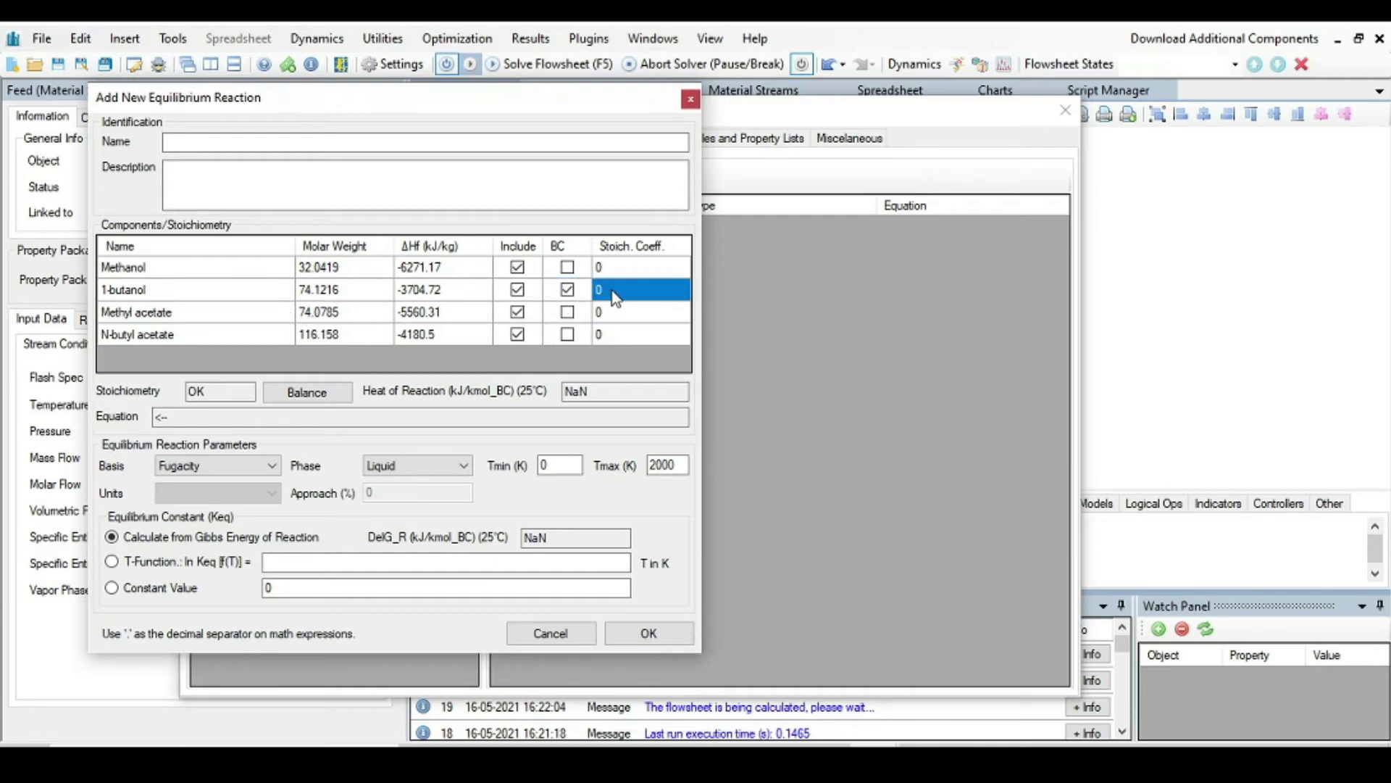
pyautogui.write('-')
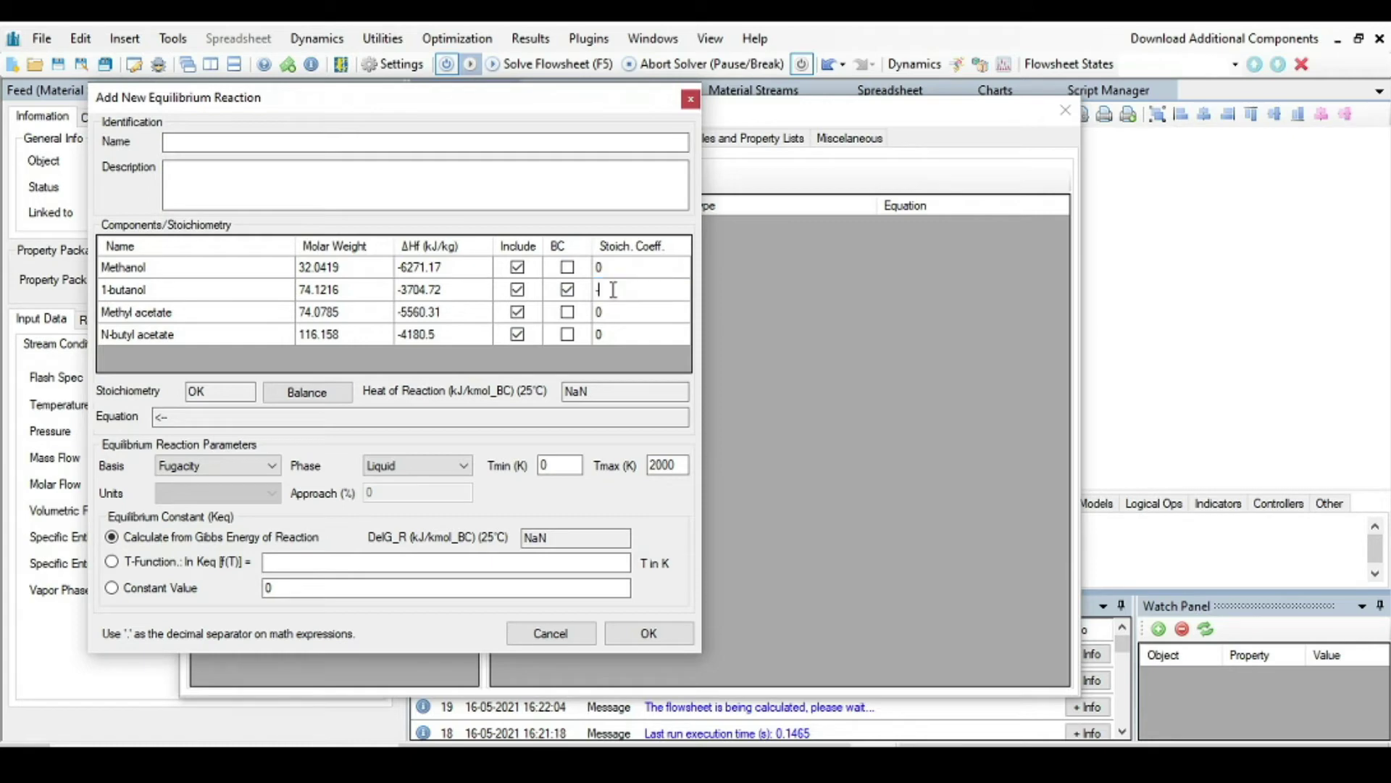
pyautogui.write('1')
pyautogui.click(628, 323)
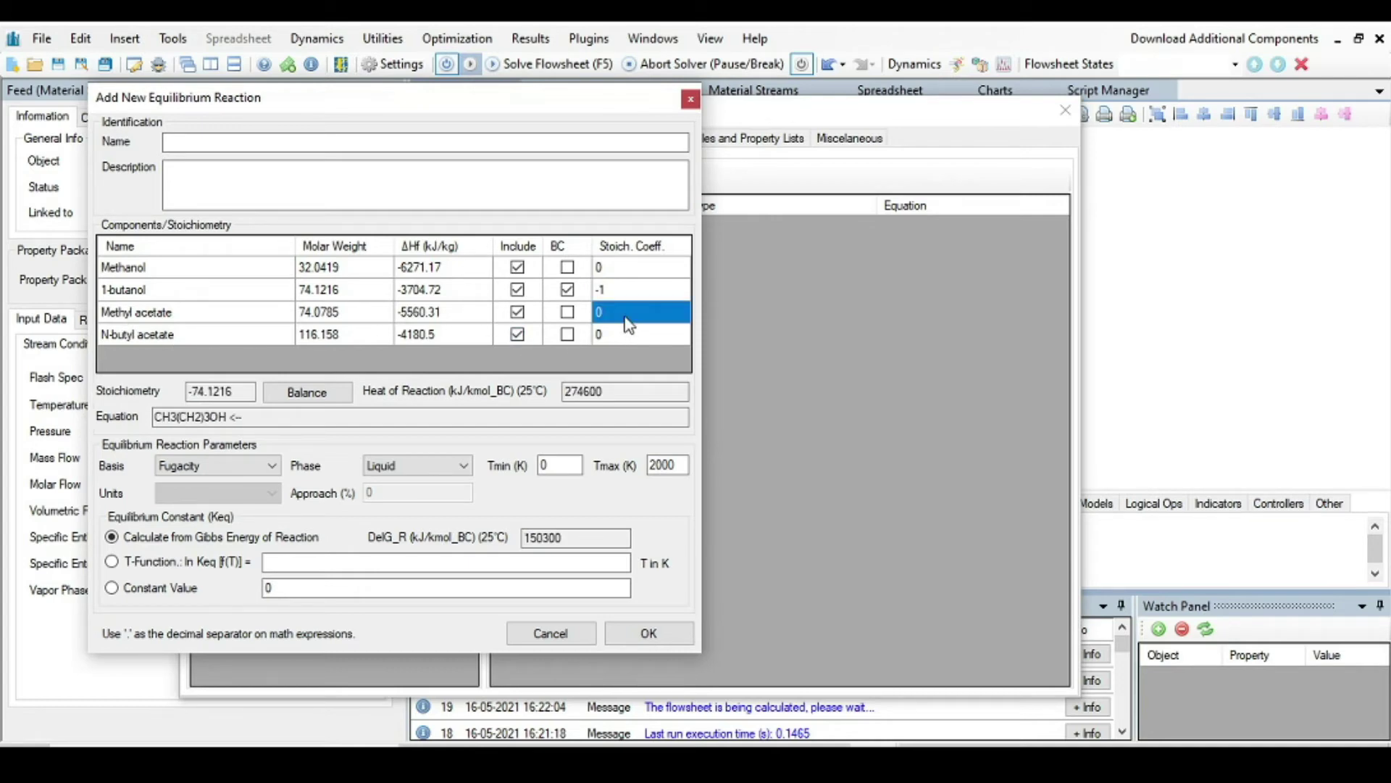
pyautogui.write('-1')
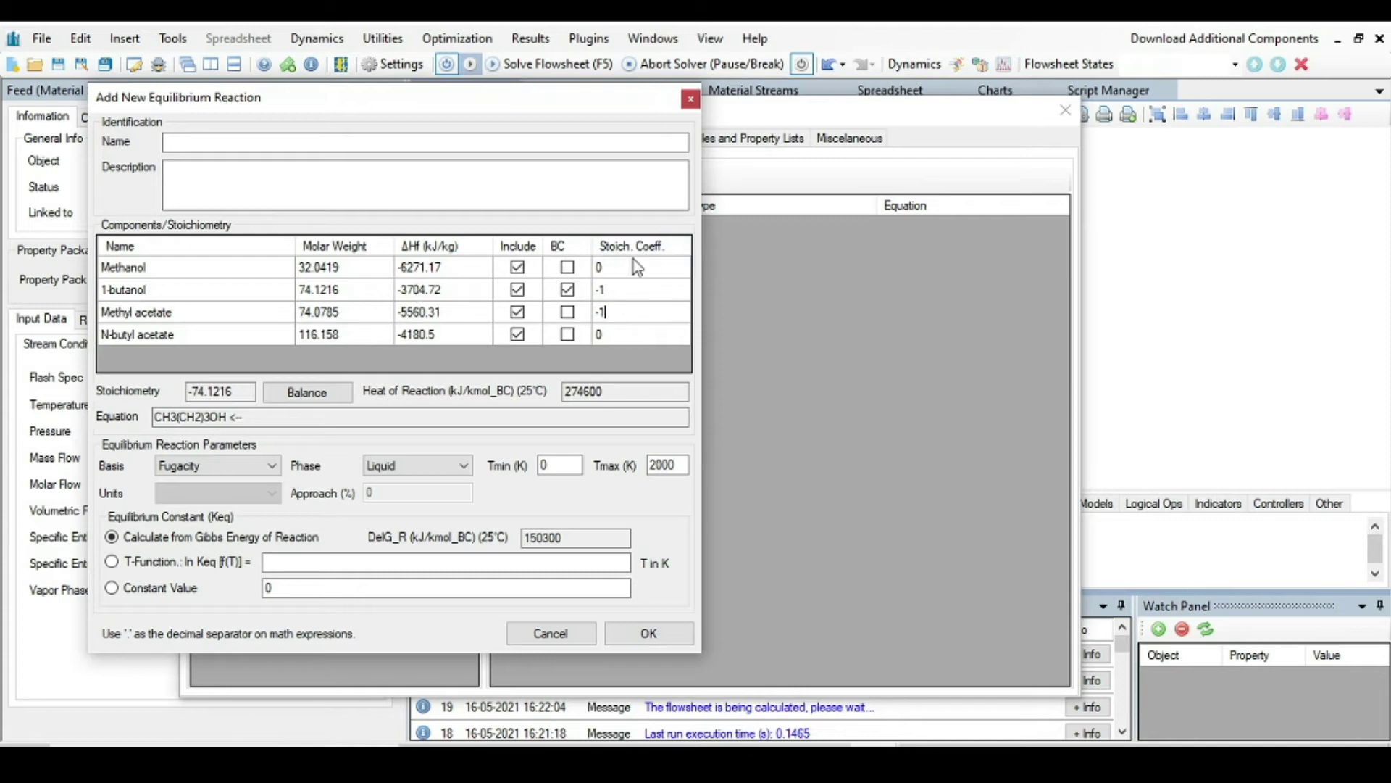
pyautogui.click(600, 267)
pyautogui.write('1')
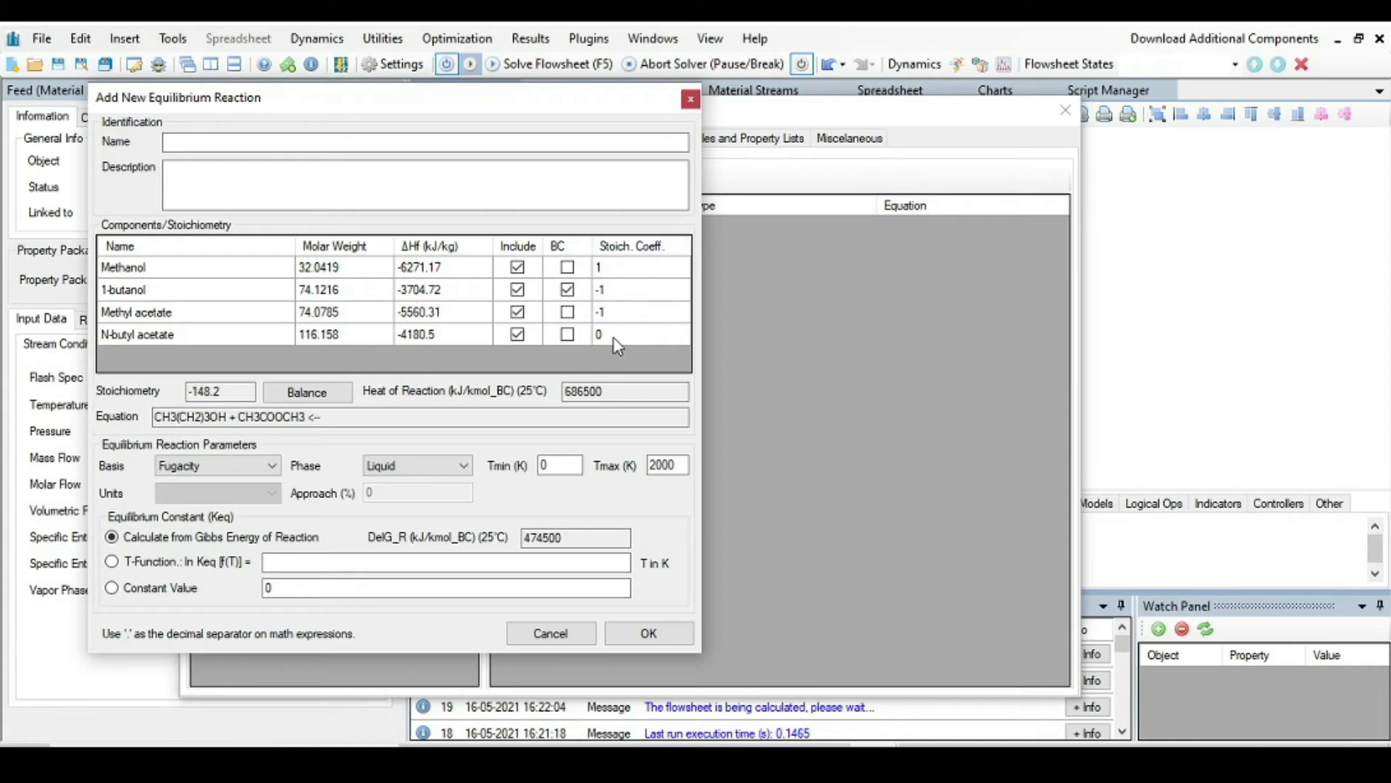
pyautogui.click(613, 336)
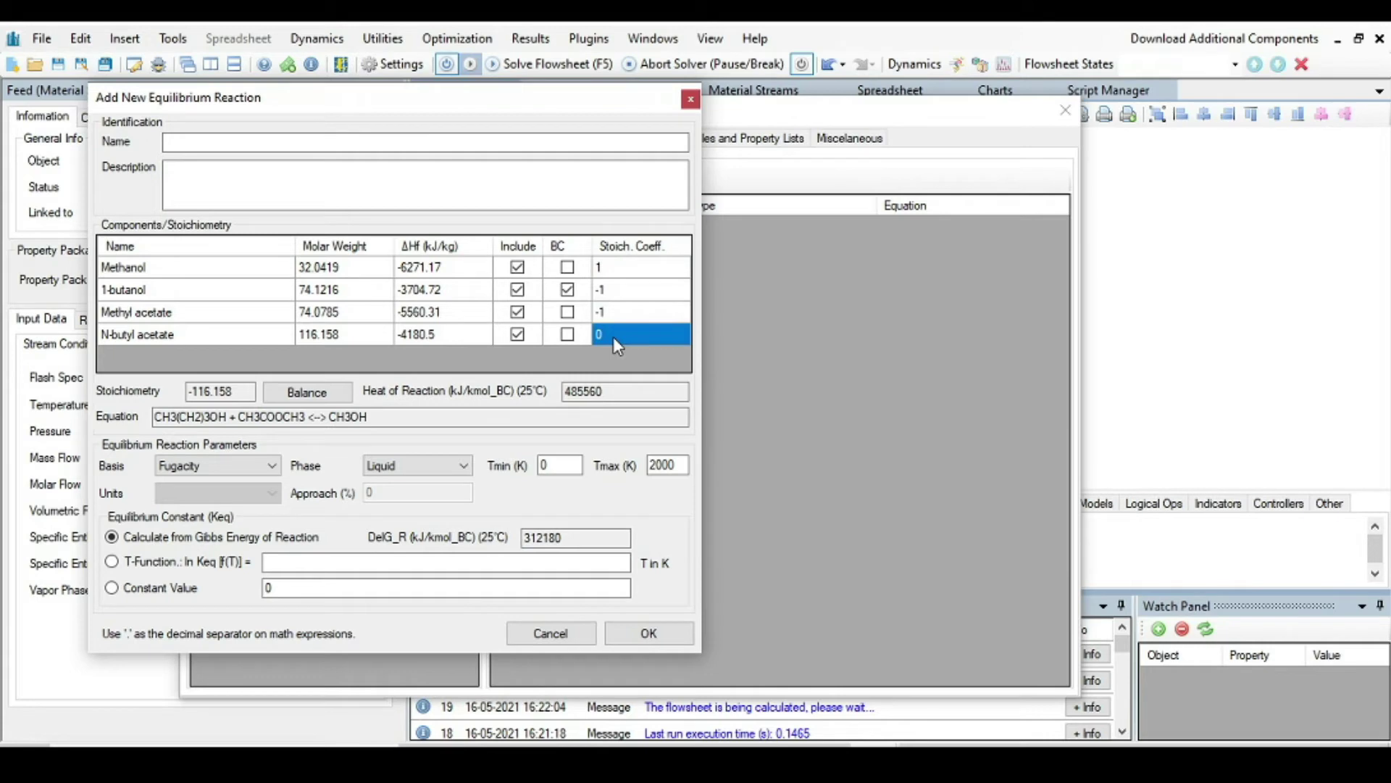
pyautogui.click(613, 337)
pyautogui.write('1')
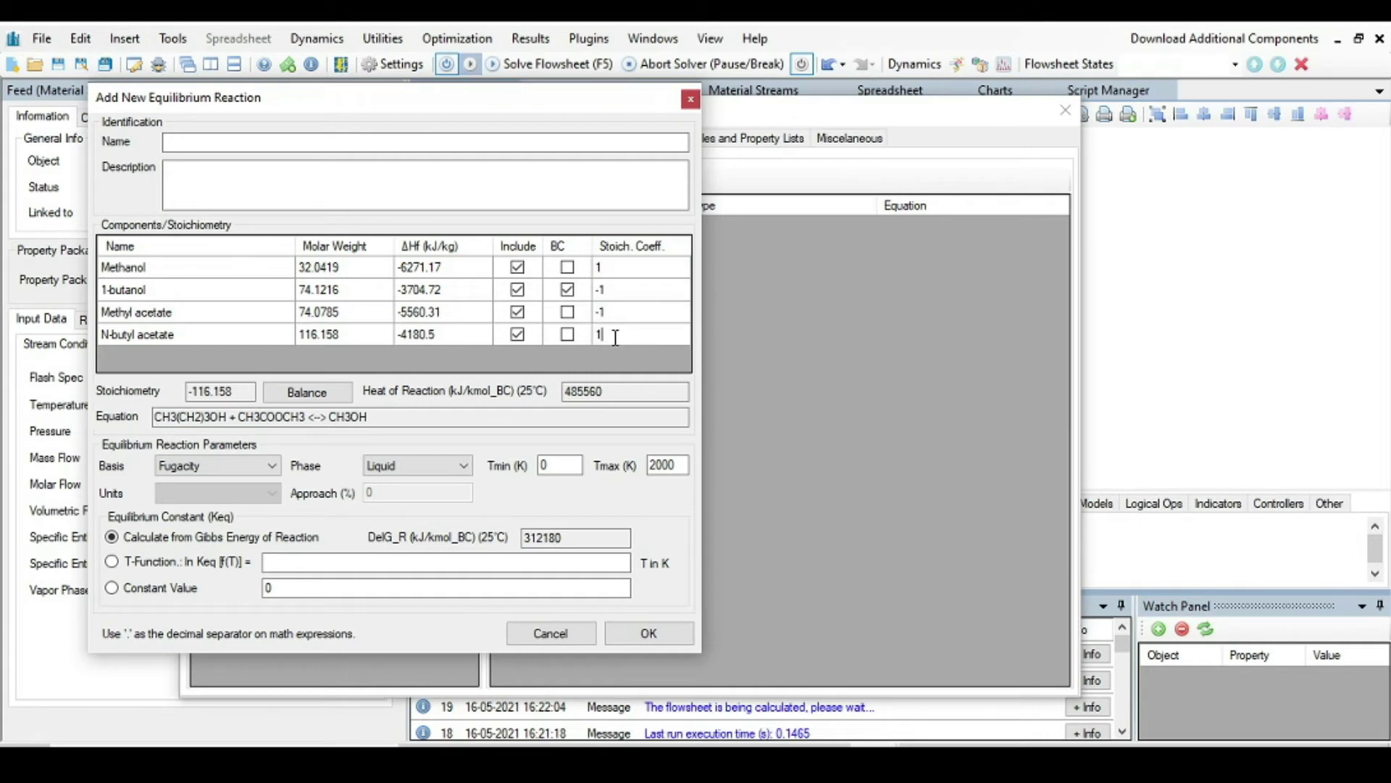
pyautogui.press('Return')
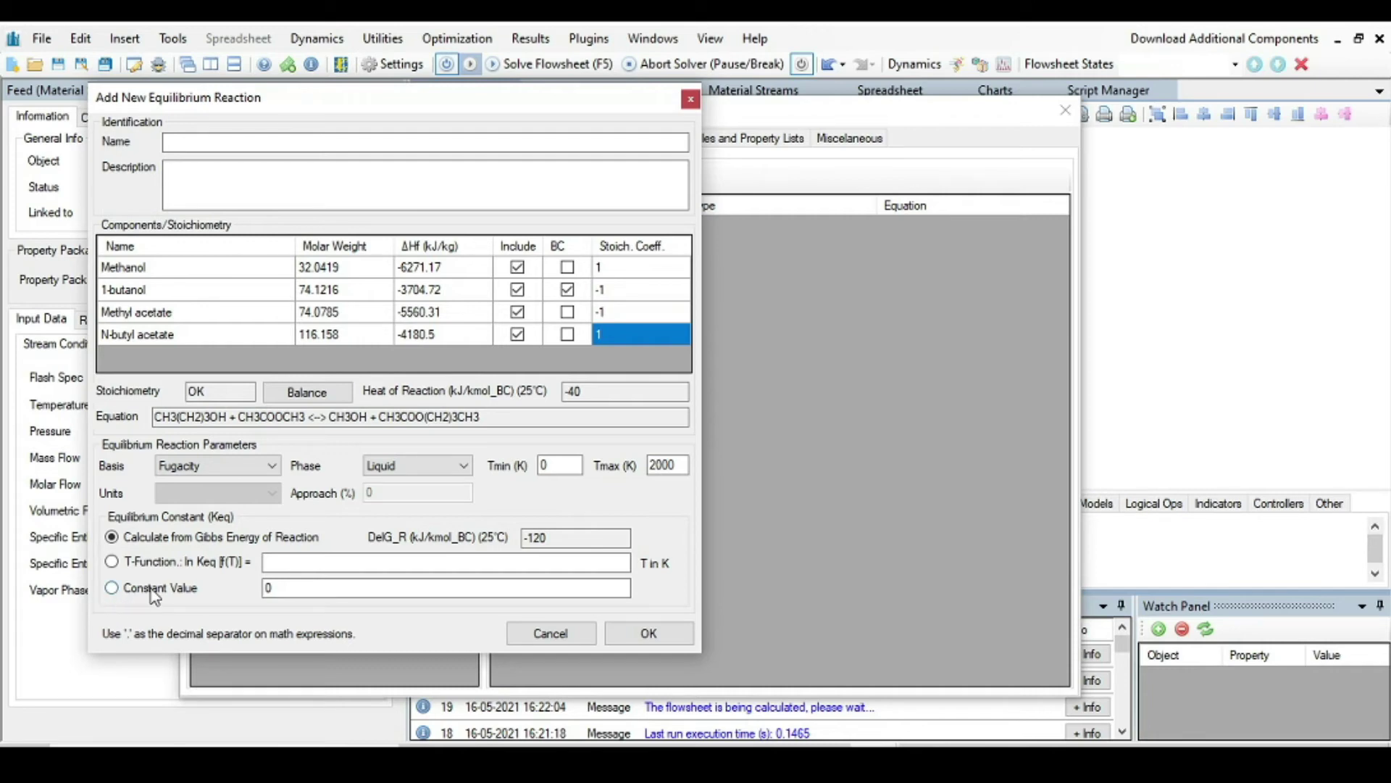
# - Confirm the stoichiometry is OK and save the equilibrium reaction
pyautogui.click(272, 589)
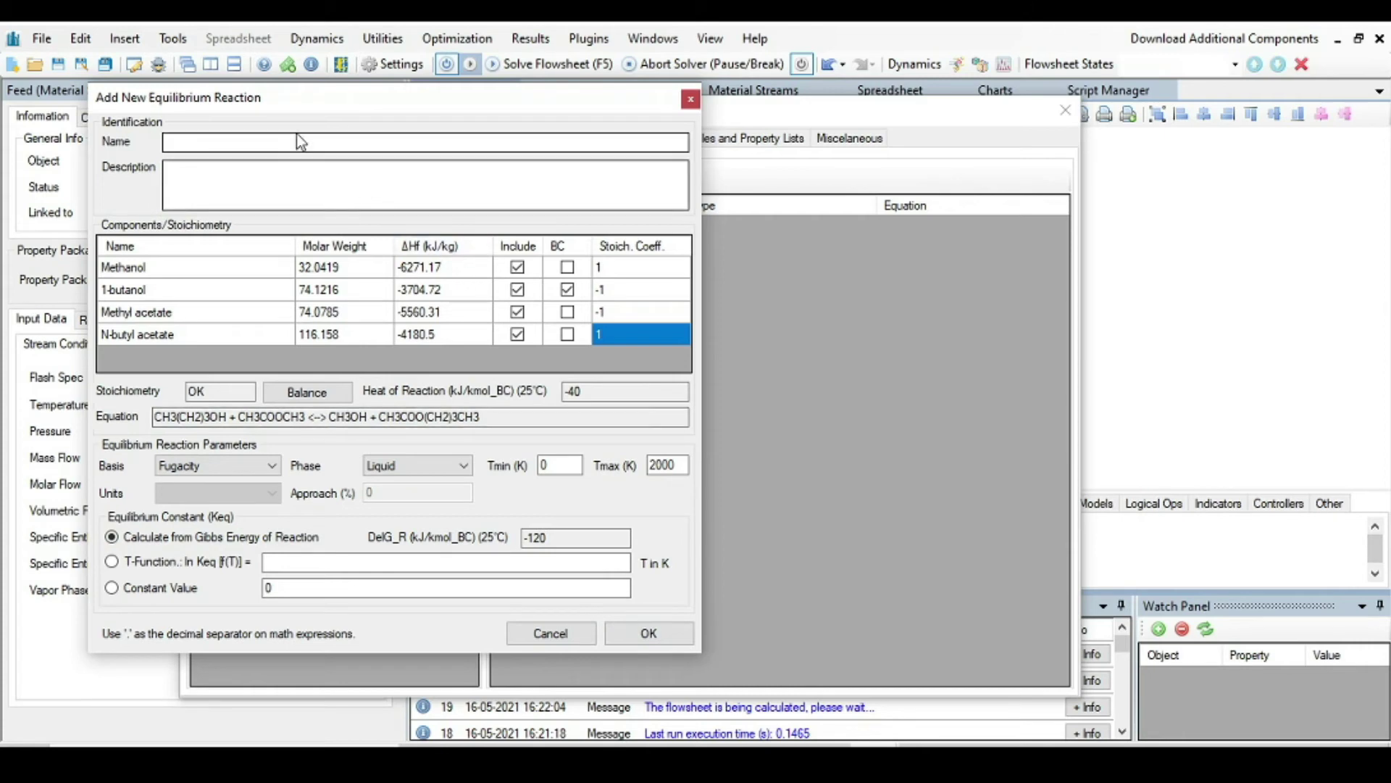
pyautogui.click(648, 637)
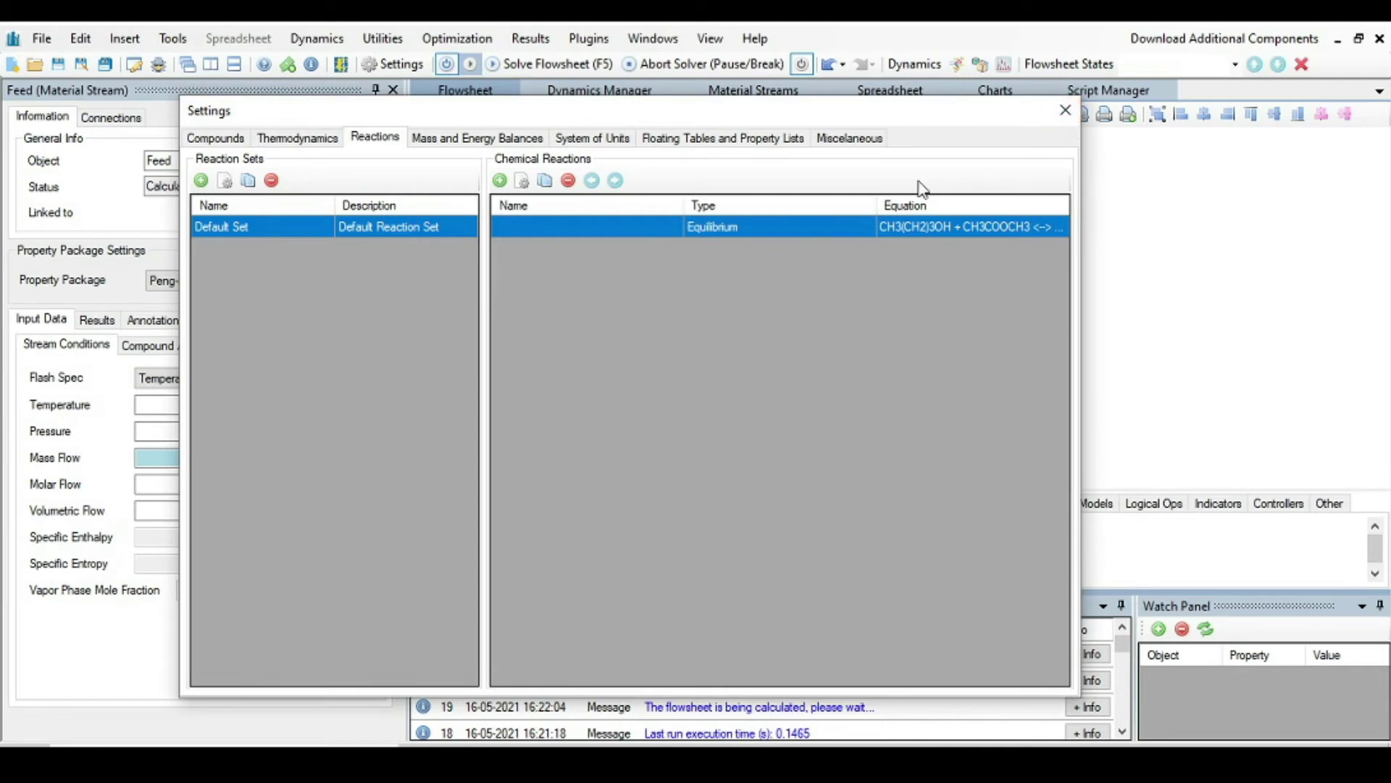
# - Close Settings and place equilibrium reactor RE-01 beside the Feed stream
pyautogui.click(1061, 110)
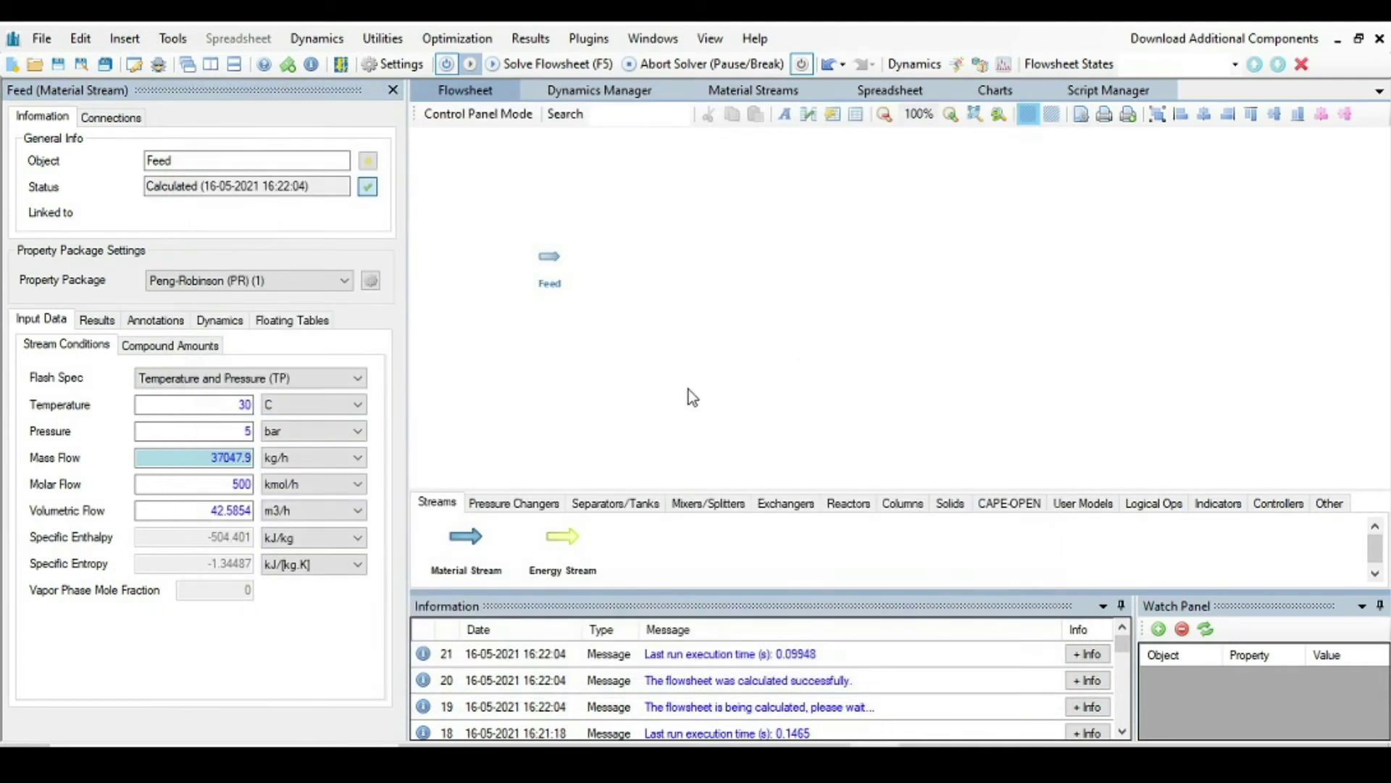
pyautogui.click(848, 503)
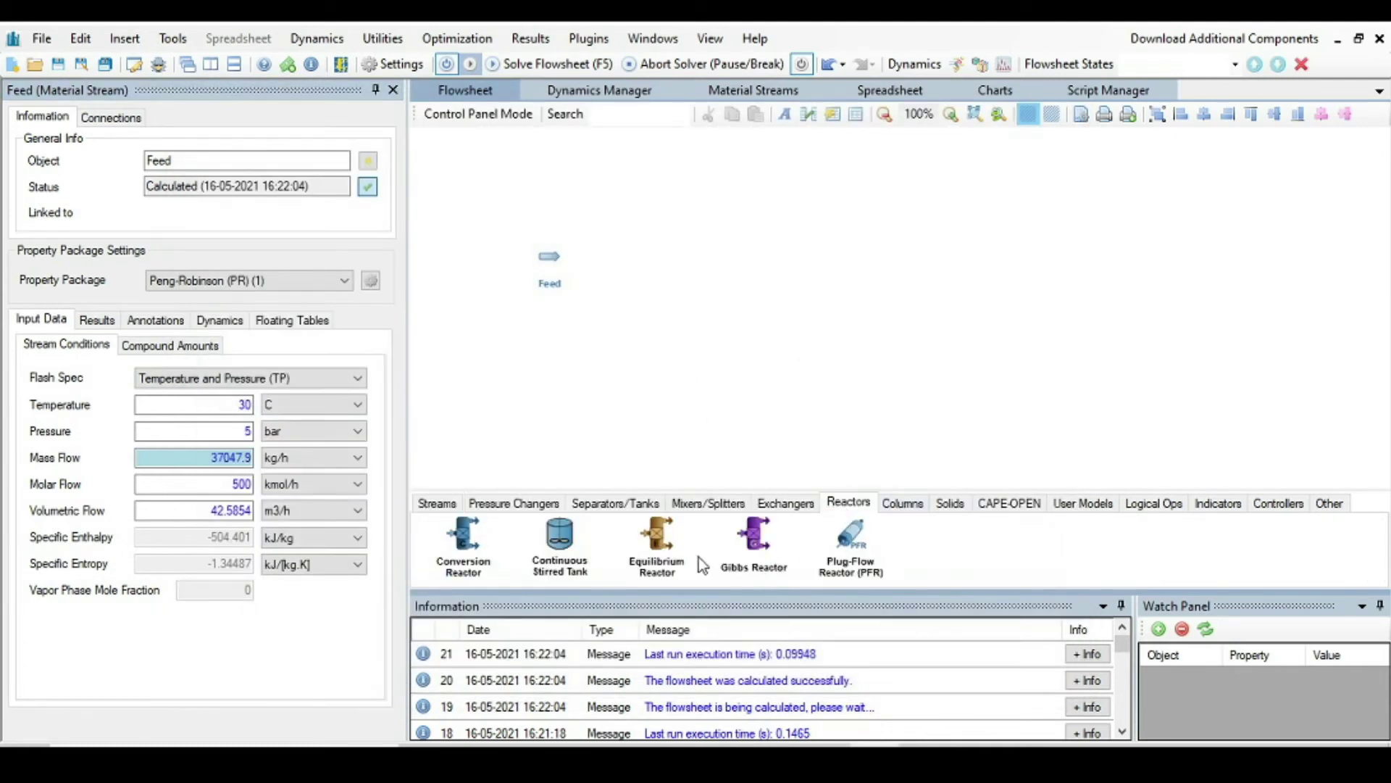
pyautogui.moveTo(658, 544); pyautogui.dragTo(641, 241)
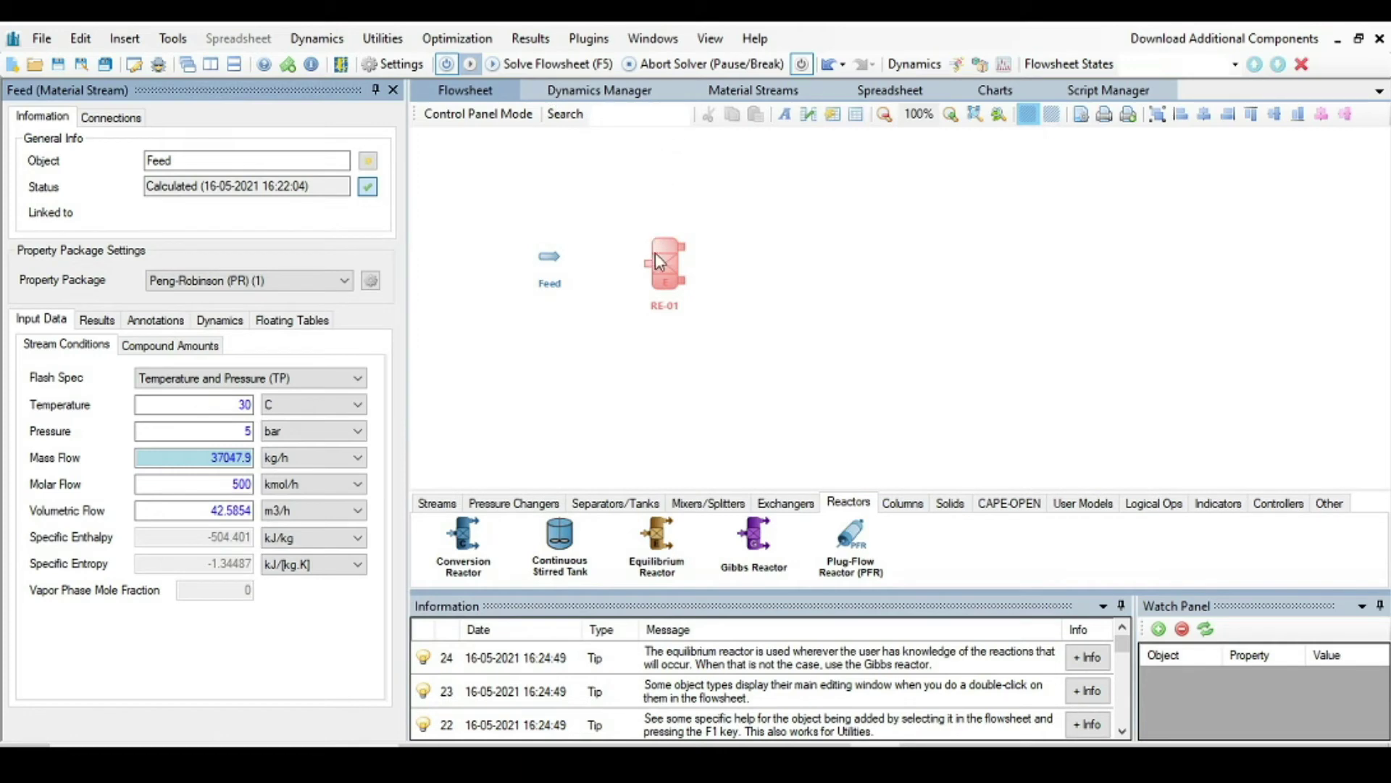
pyautogui.click(661, 274)
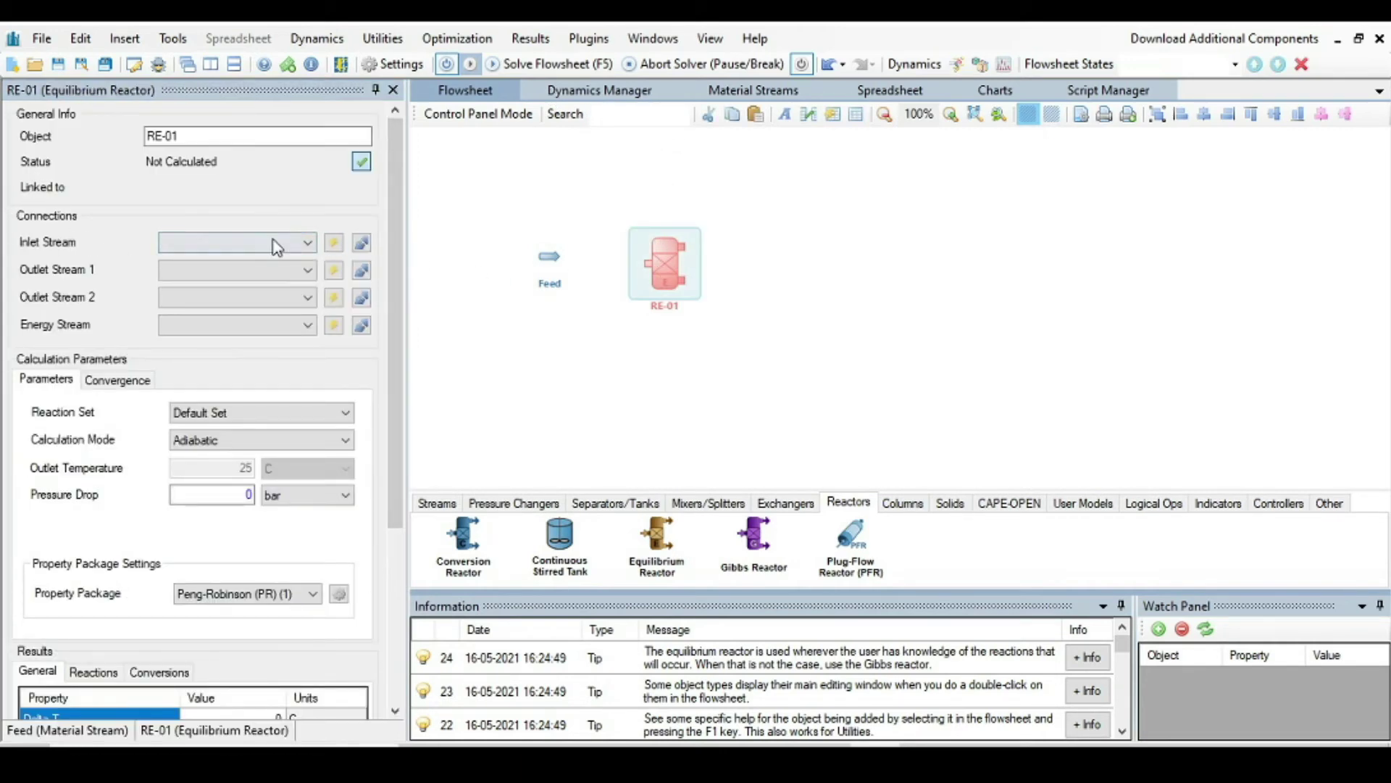
# - Connect Feed as RE-01's inlet and create outlets MSTR-02, MSTR-03 plus energy stream ESTR-01
pyautogui.click(311, 244)
pyautogui.click(236, 263)
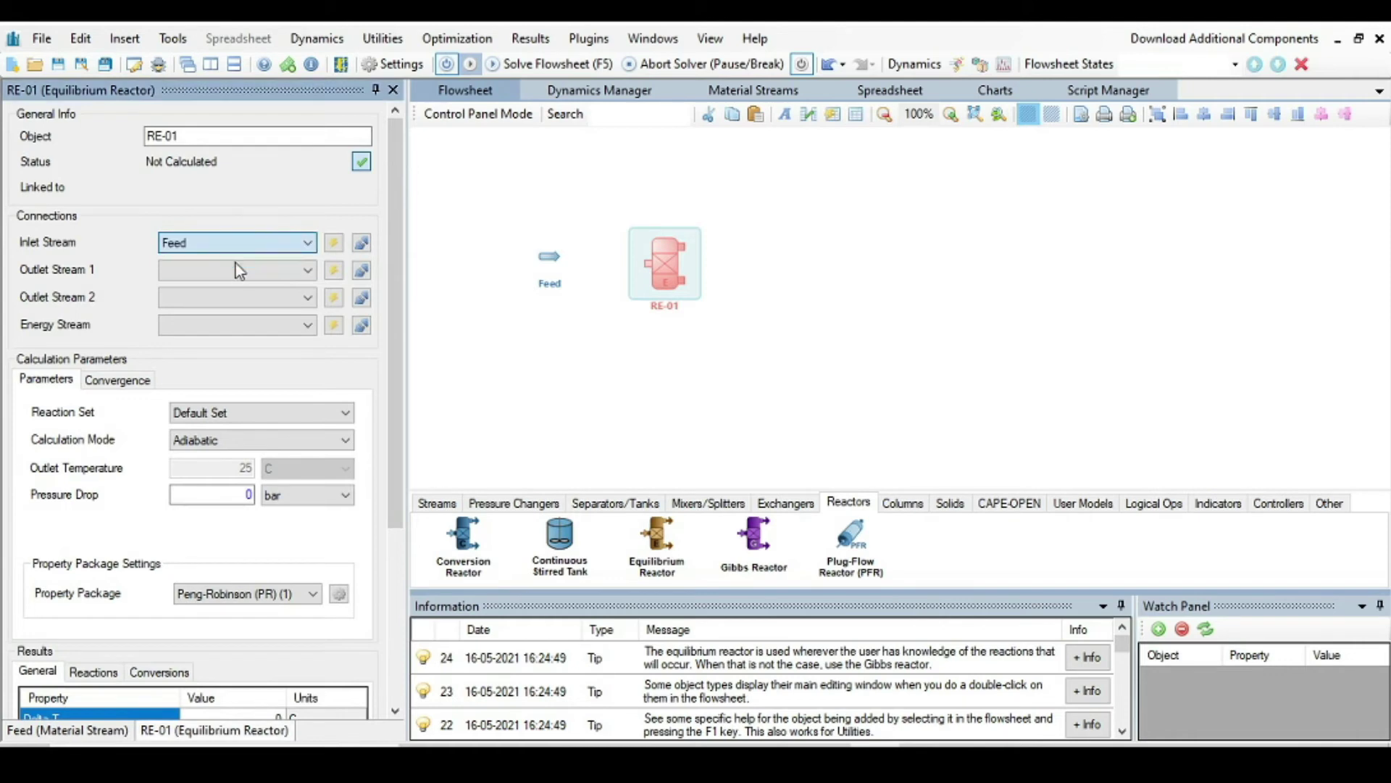
pyautogui.click(332, 271)
pyautogui.click(334, 300)
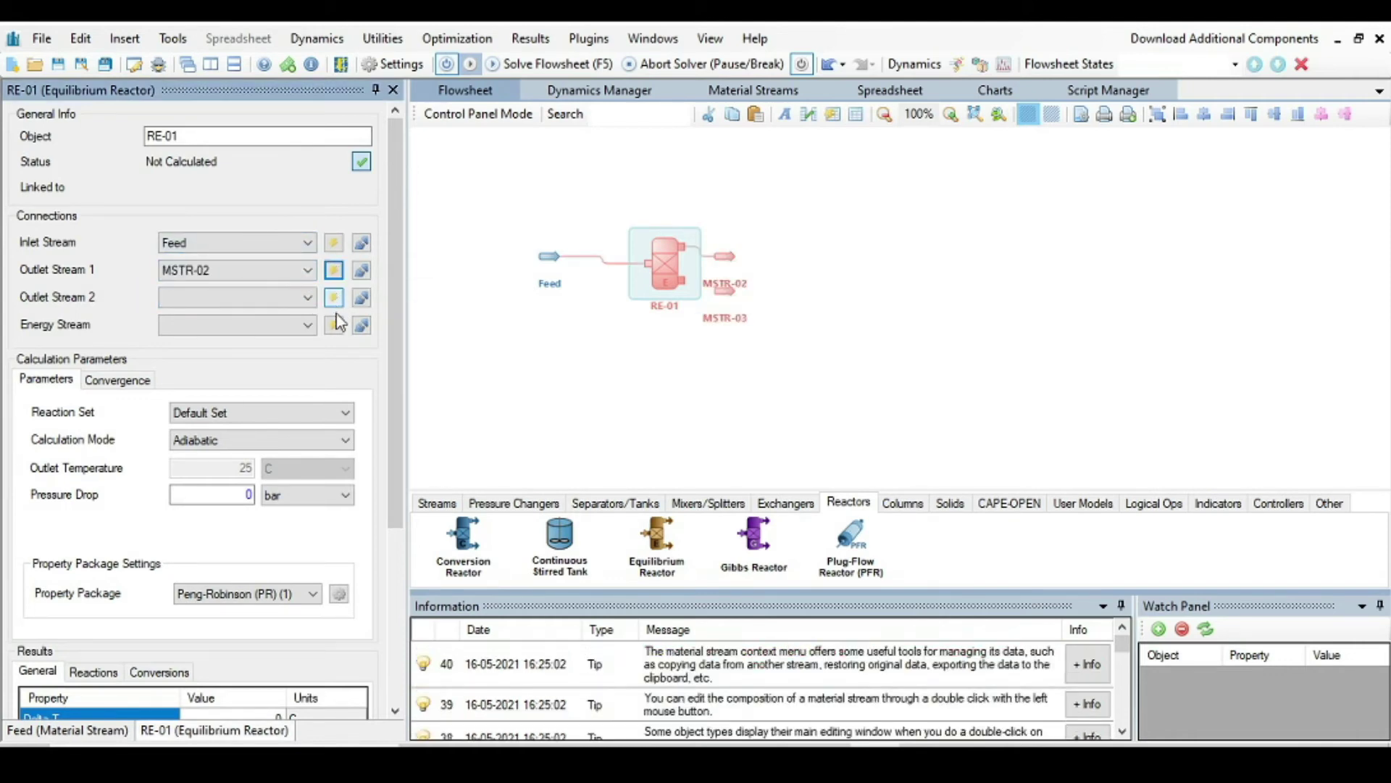
pyautogui.click(334, 327)
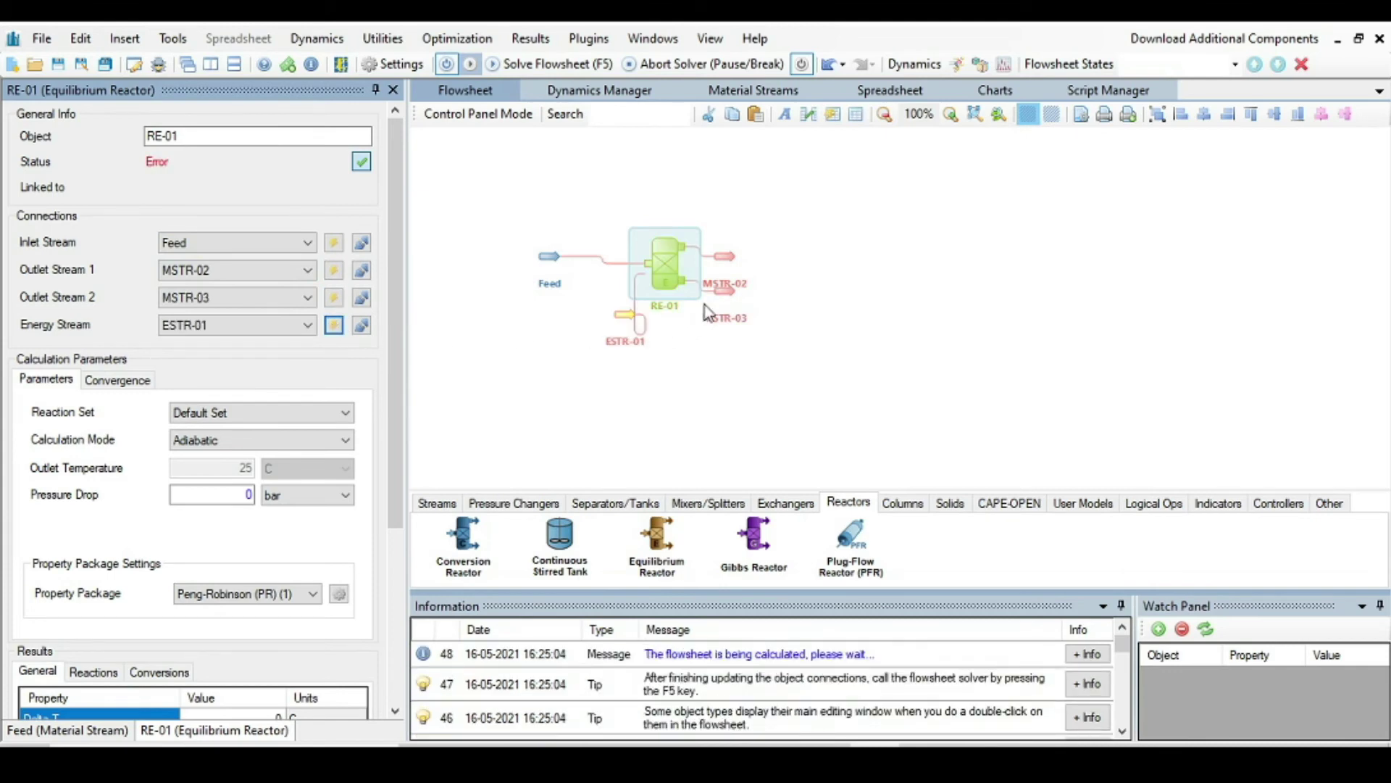
pyautogui.moveTo(736, 261); pyautogui.dragTo(856, 204)
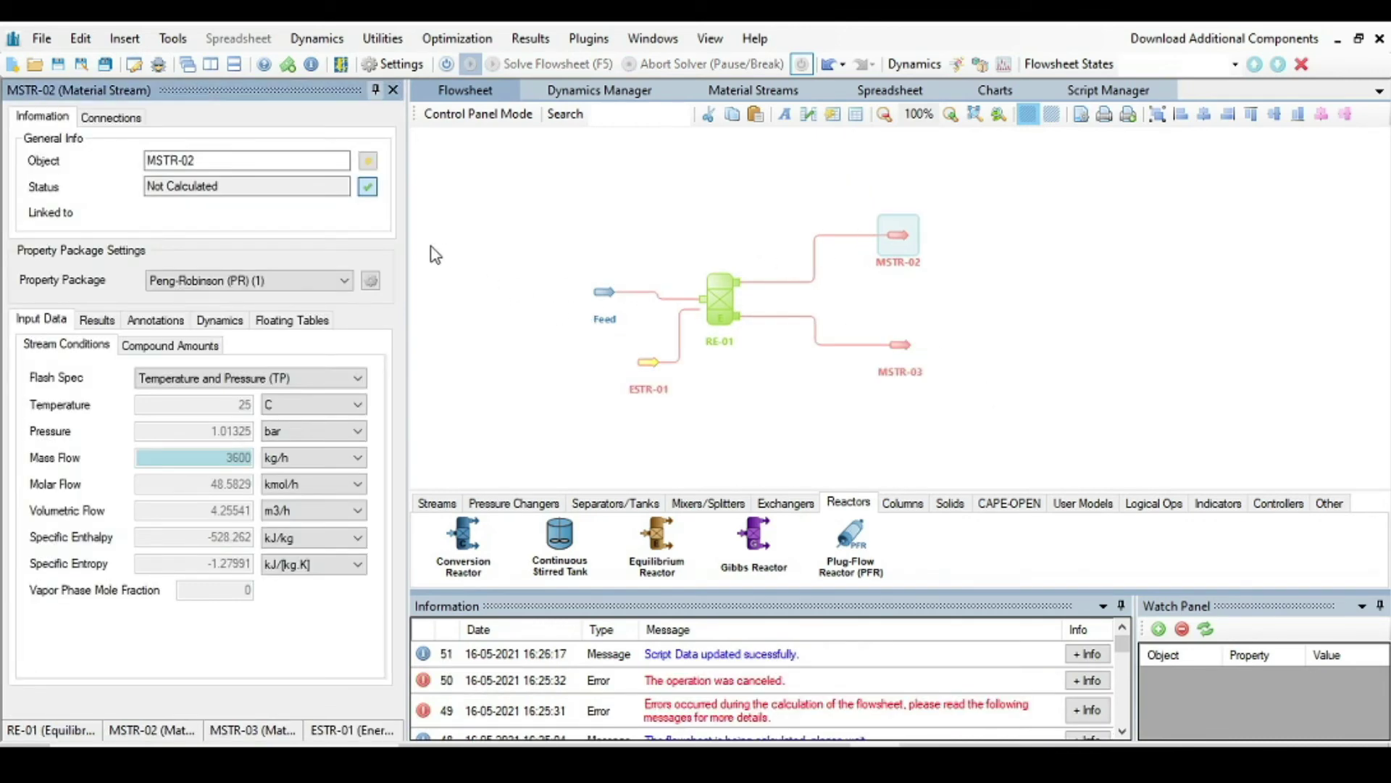
# - Rename outlet stream MSTR-02 to 'vap product'
pyautogui.click(193, 161)
pyautogui.moveTo(193, 161); pyautogui.dragTo(136, 158)
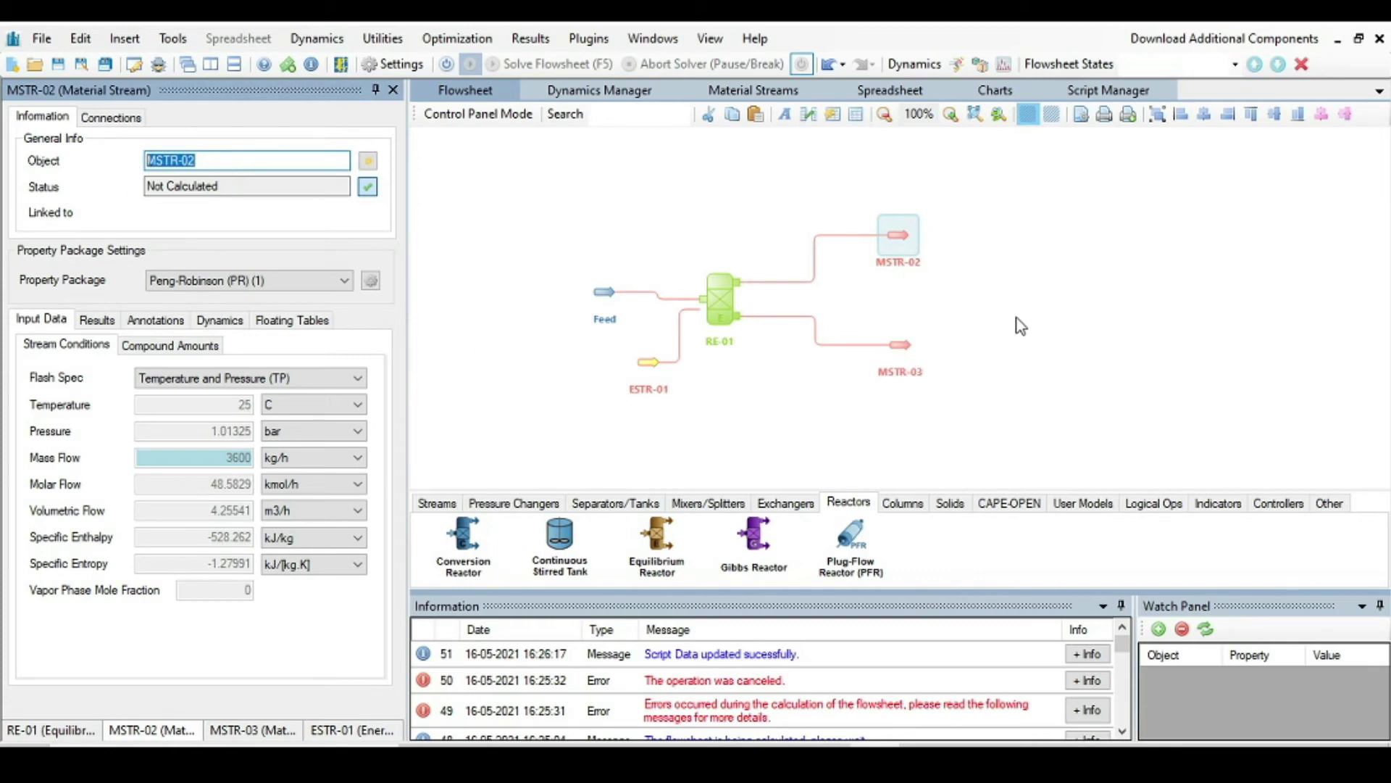
pyautogui.write('vap p')
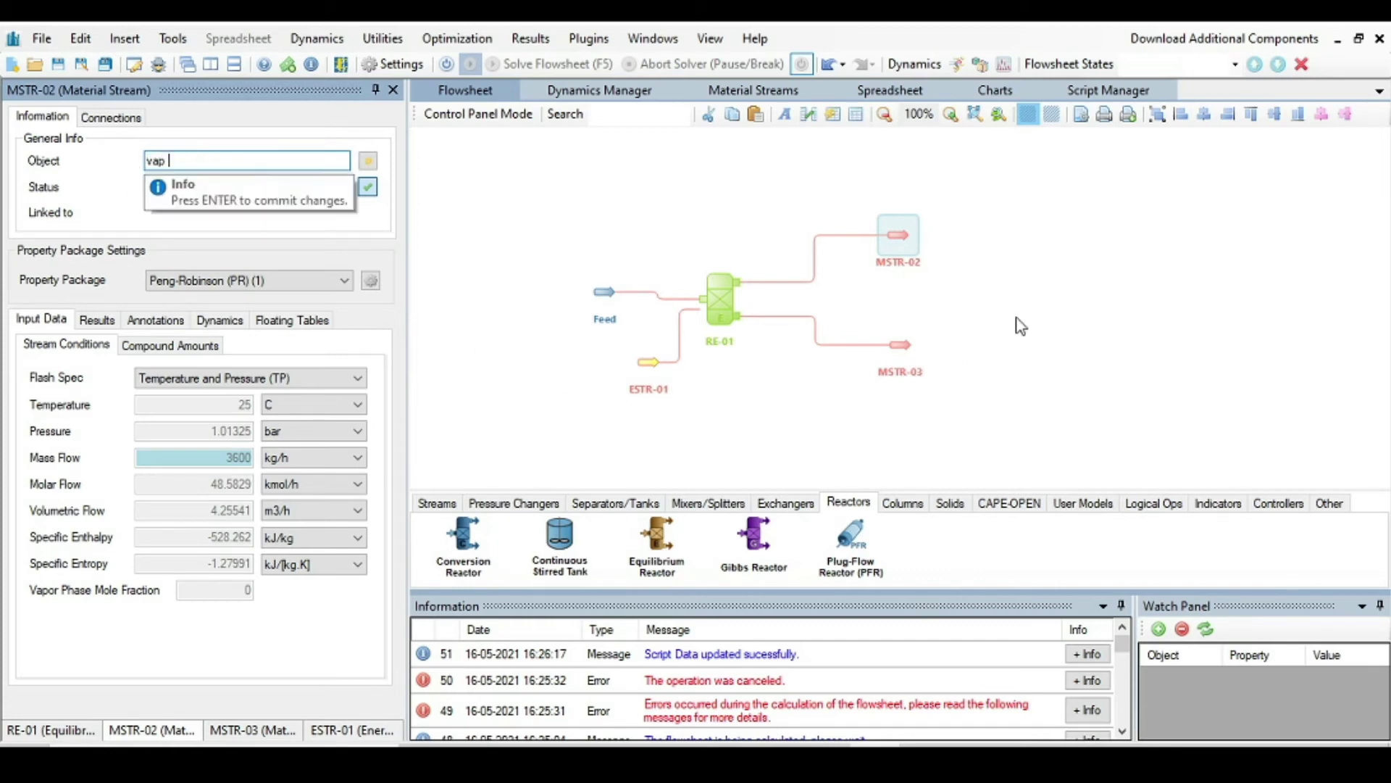
pyautogui.write('roduct')
pyautogui.press('Return')
pyautogui.click(897, 343)
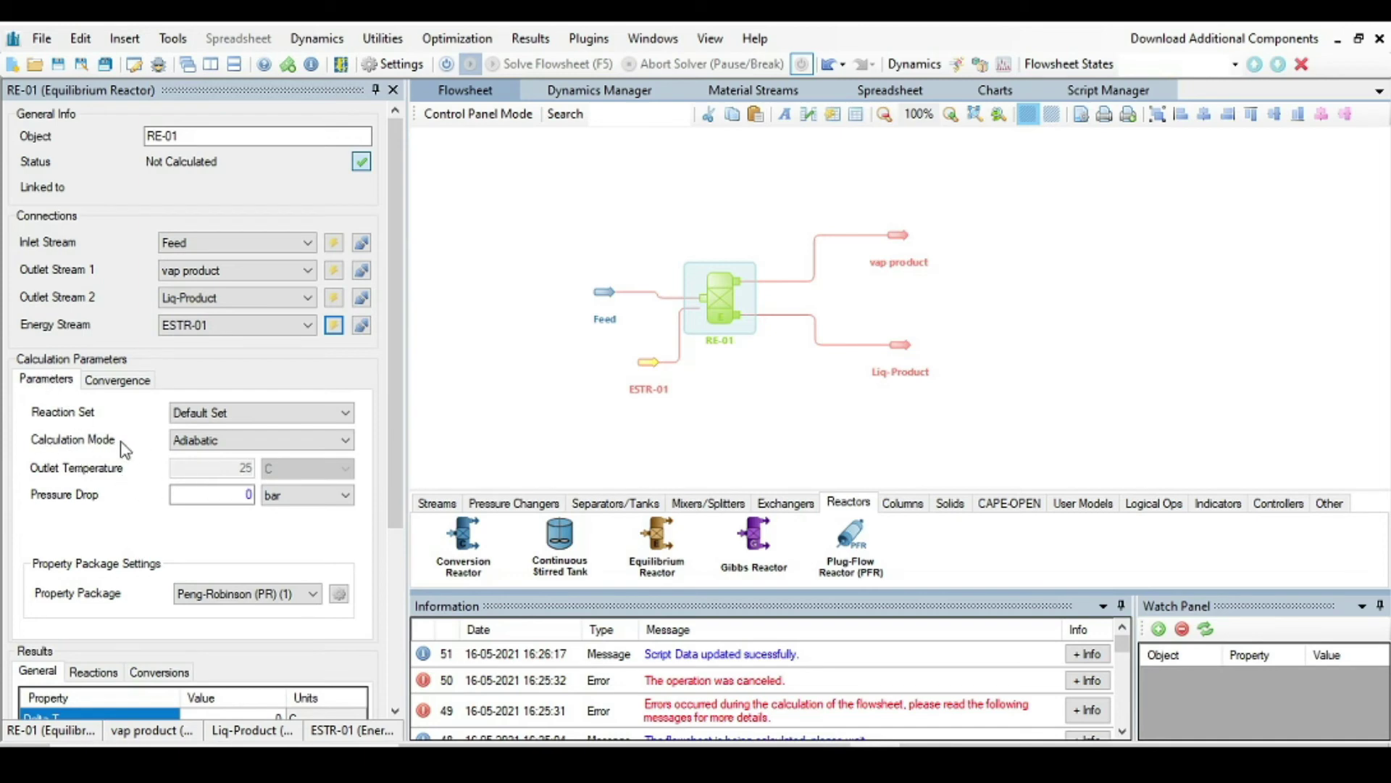
# - Switch RE-01's calculation mode to Isothermic and solve the flowsheet so the reactor calculates at 30 C
pyautogui.click(349, 445)
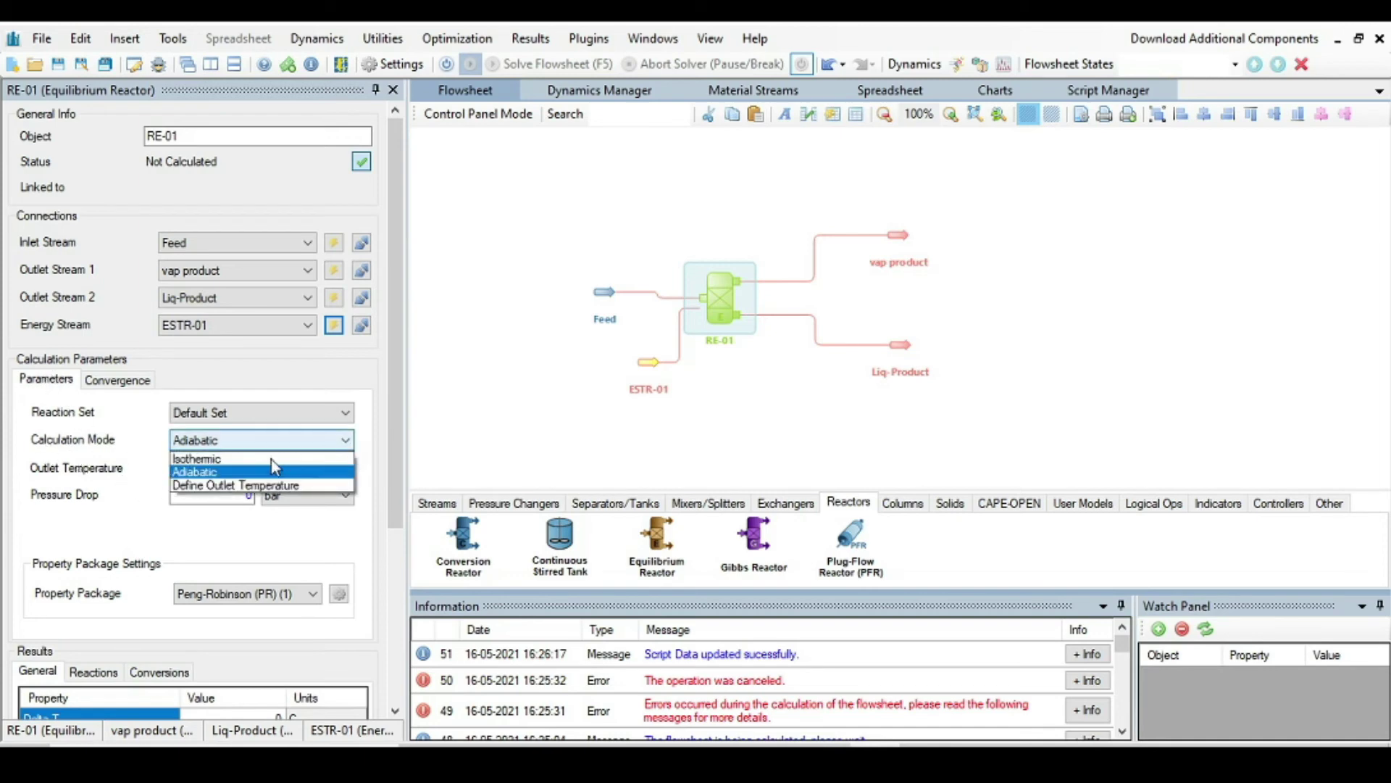
pyautogui.click(227, 459)
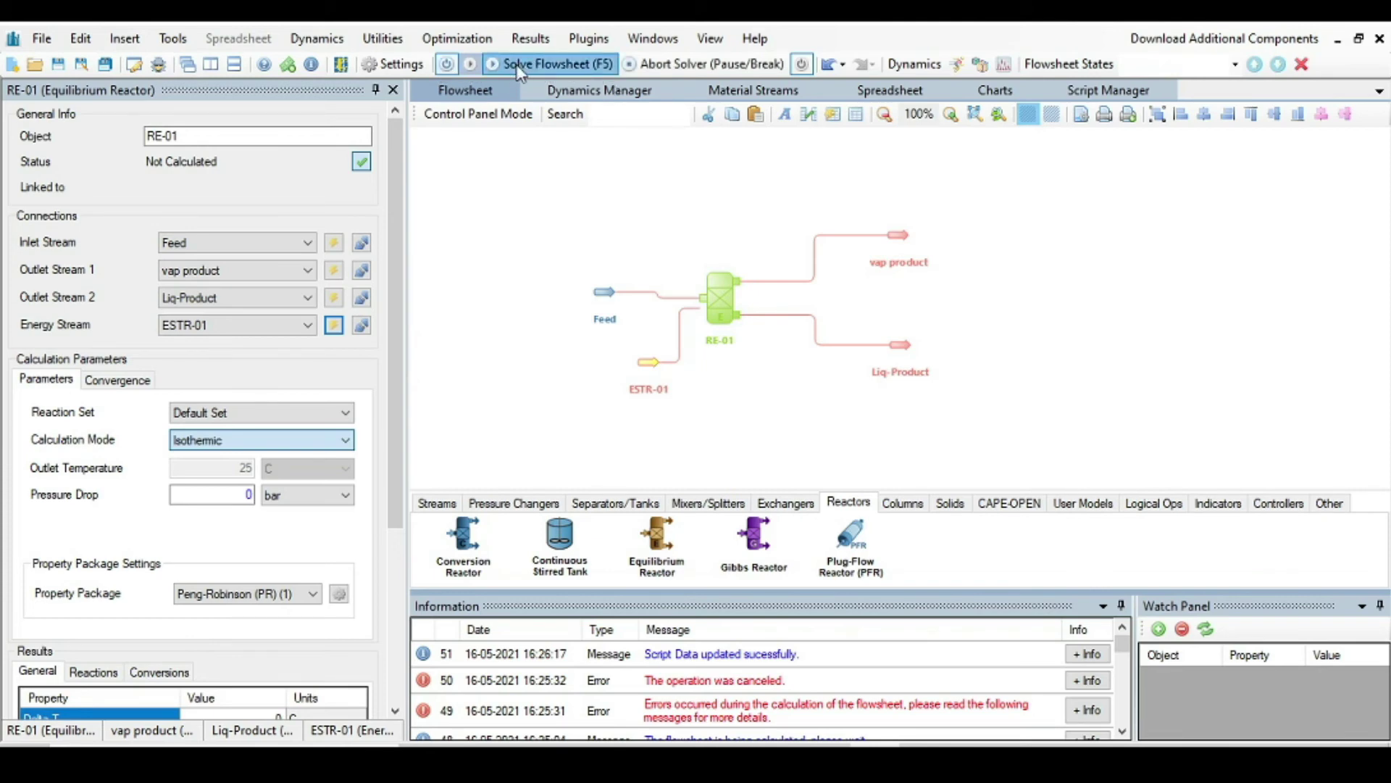
pyautogui.click(517, 65)
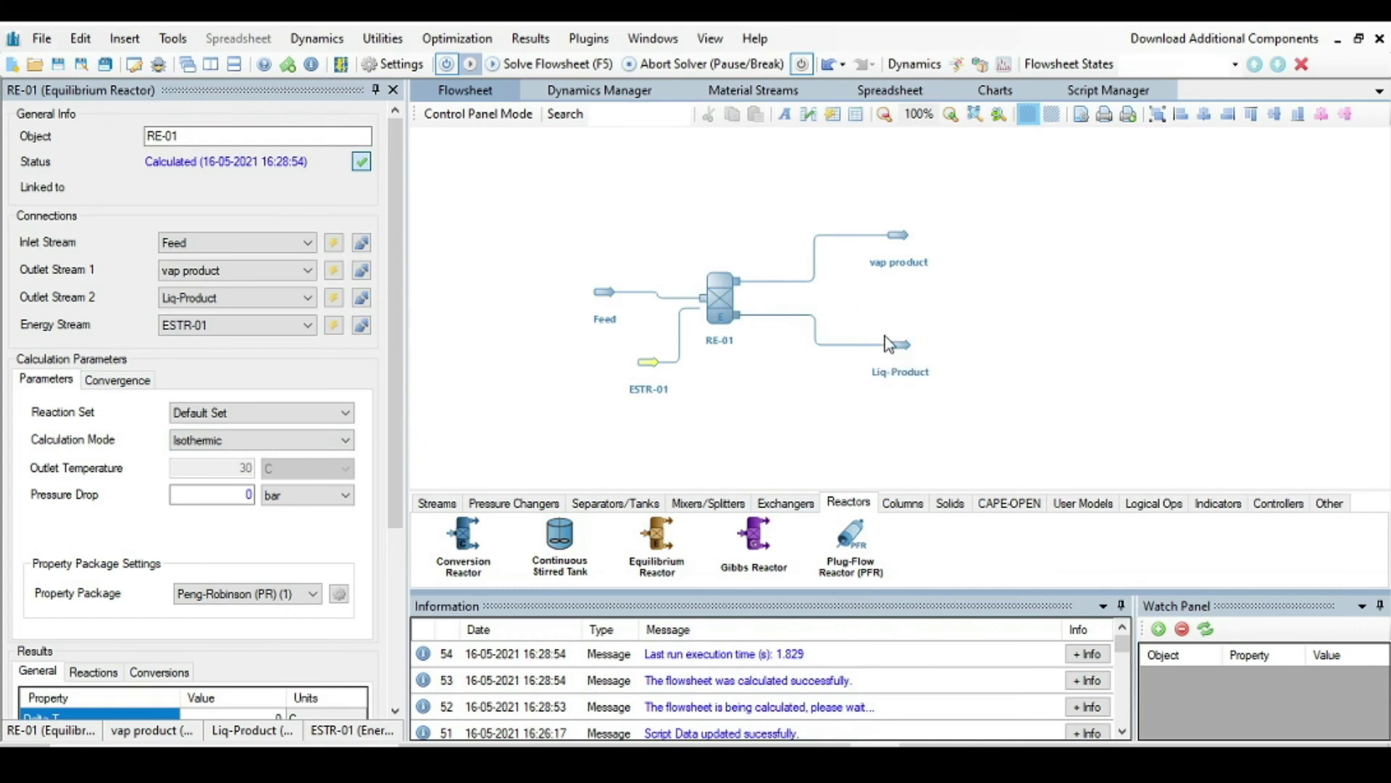
# - Show RE-01's conversions: 57.2928% for 1-butanol and 38.1952% for methyl acetate
pyautogui.moveTo(725, 304)
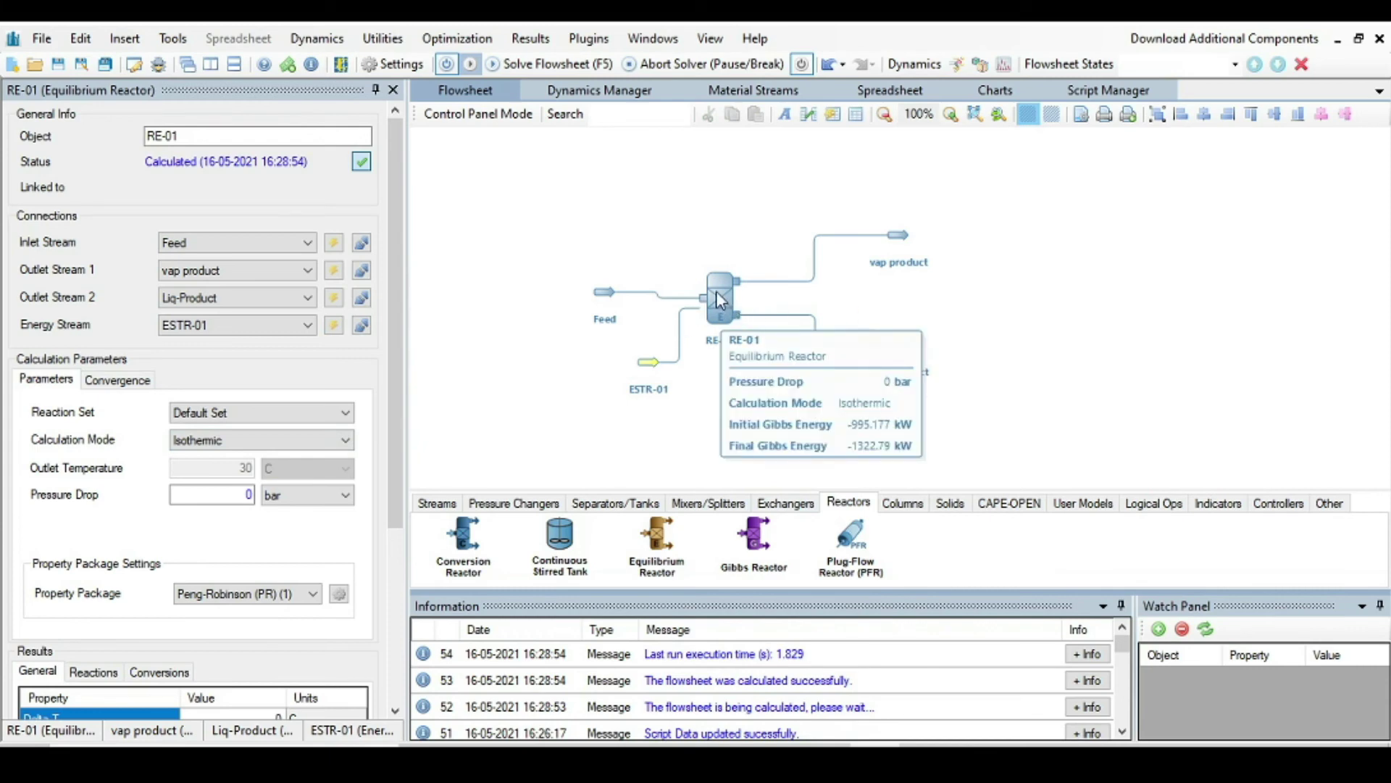
pyautogui.click(716, 294)
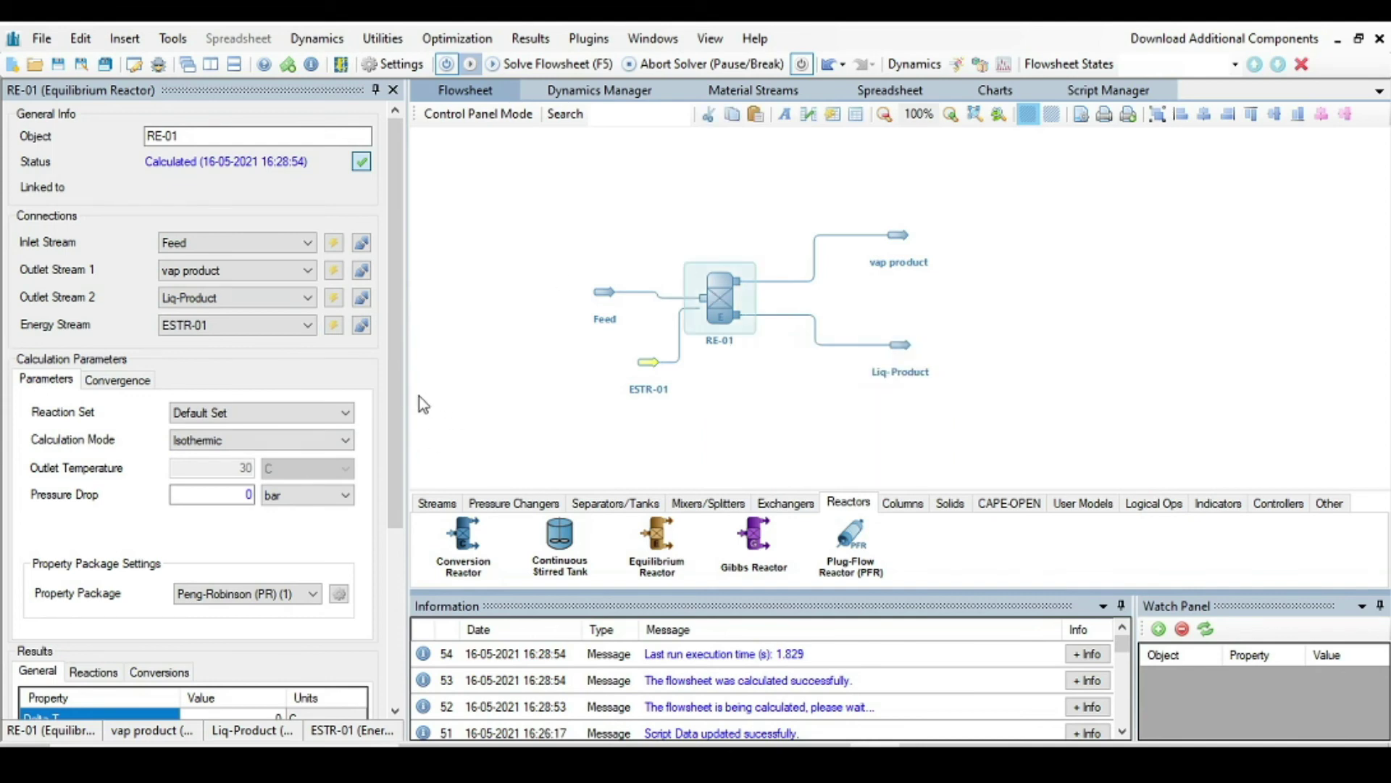
pyautogui.moveTo(396, 382); pyautogui.dragTo(400, 565)
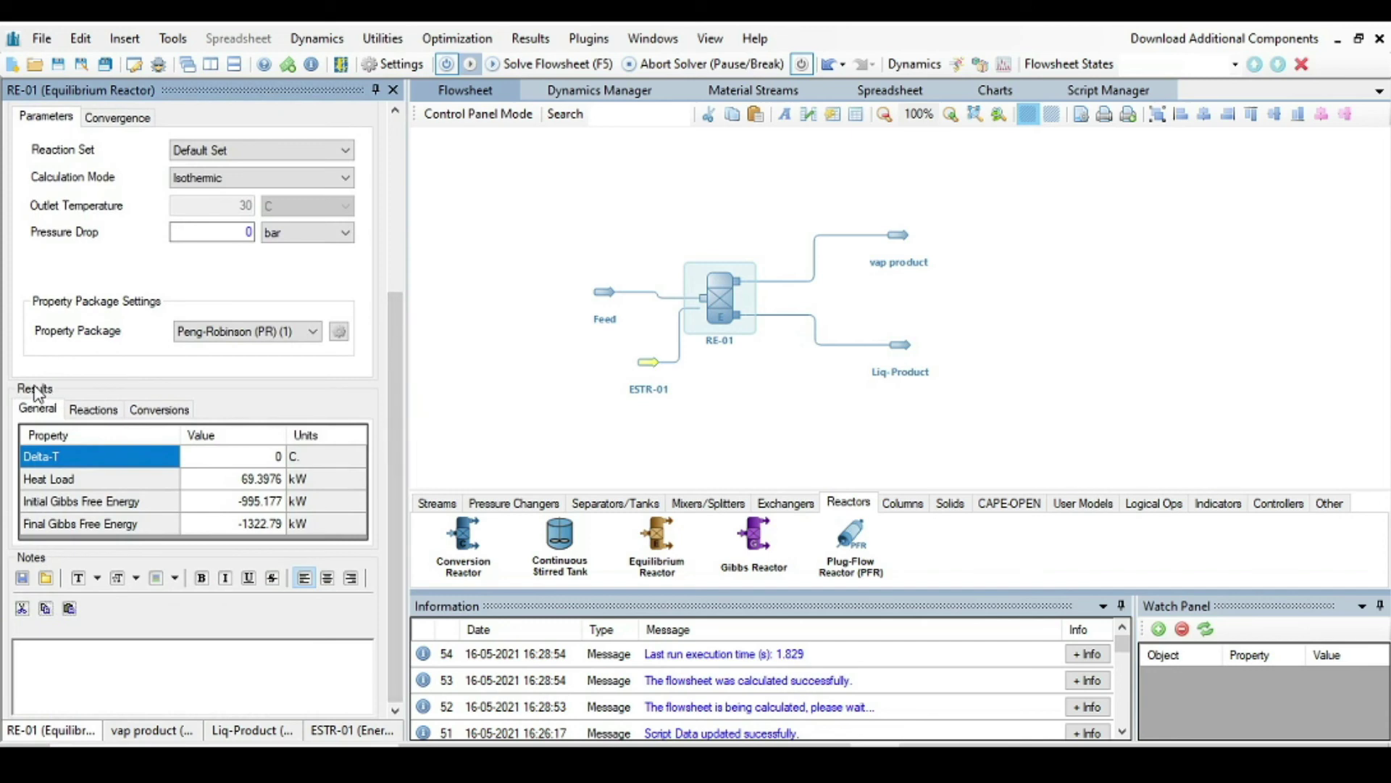
pyautogui.click(158, 412)
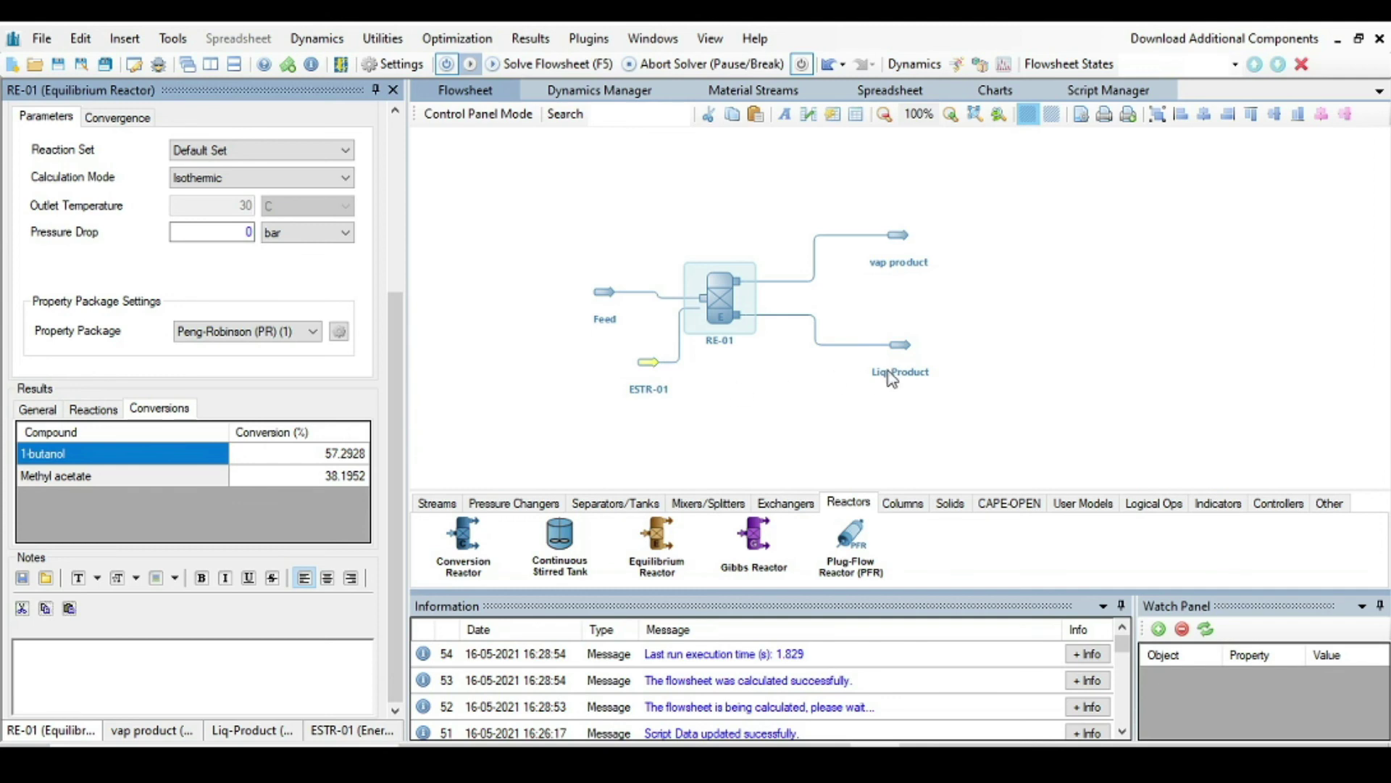
# - Show Liq-Product as mole flows (114.58566 kmol/h N-butyl acetate), then bring up the PowerPoint problem statement
pyautogui.moveTo(901, 345)
pyautogui.click(904, 353)
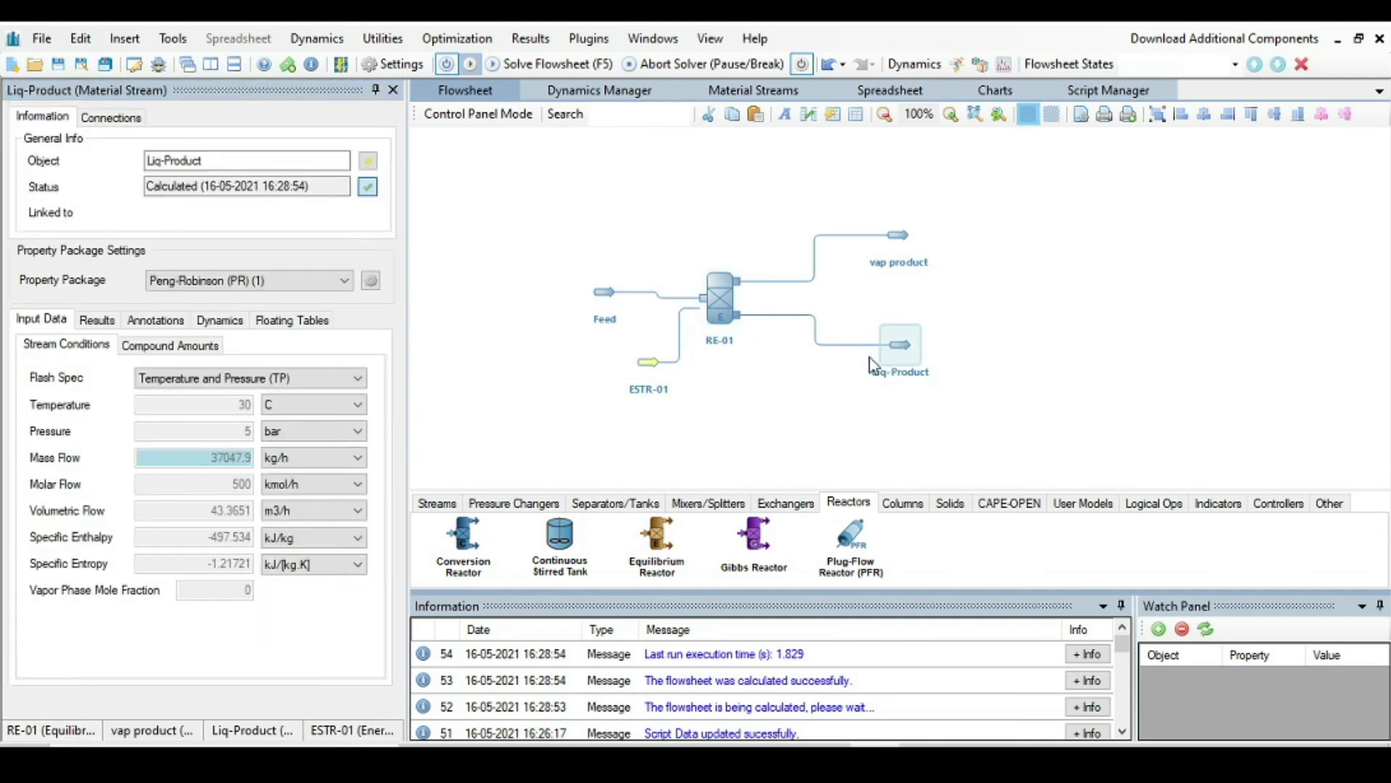
pyautogui.click(94, 323)
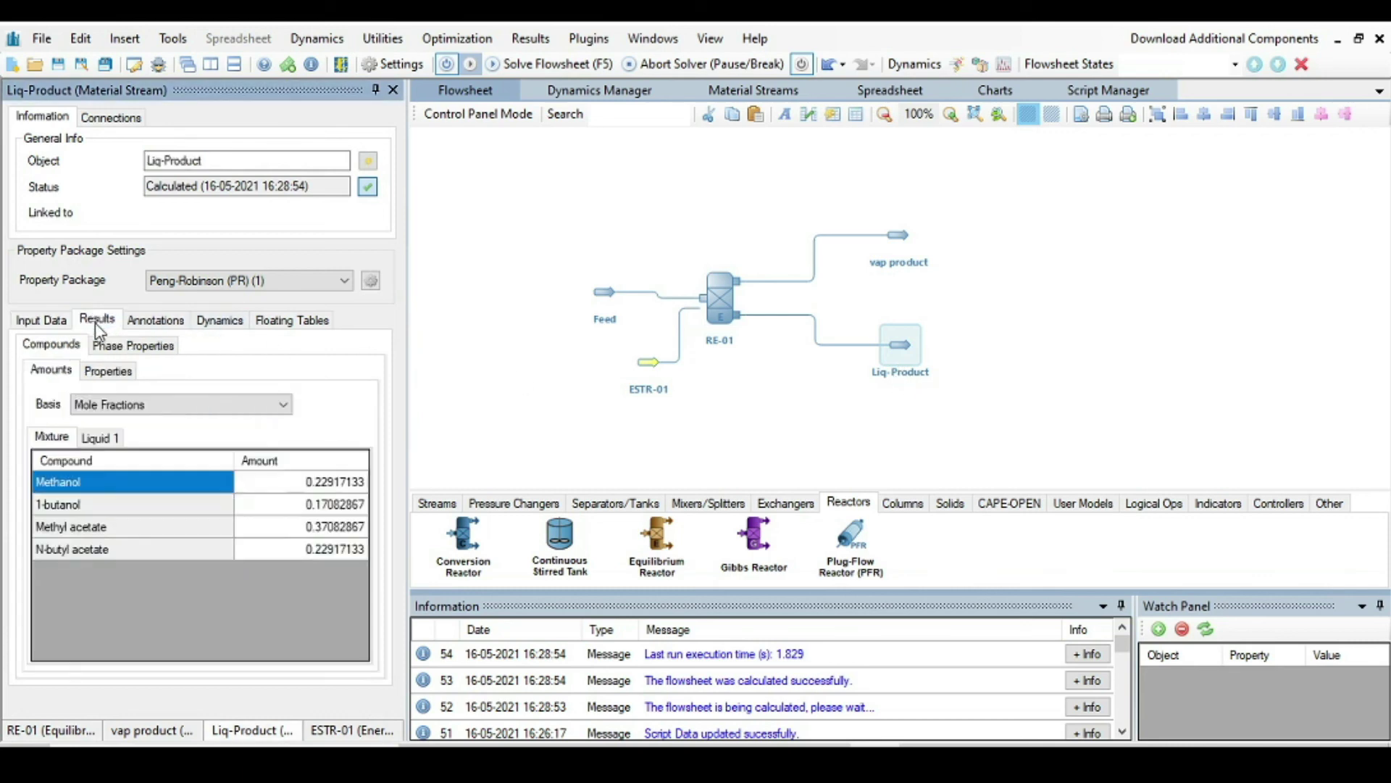
pyautogui.click(286, 412)
pyautogui.click(184, 451)
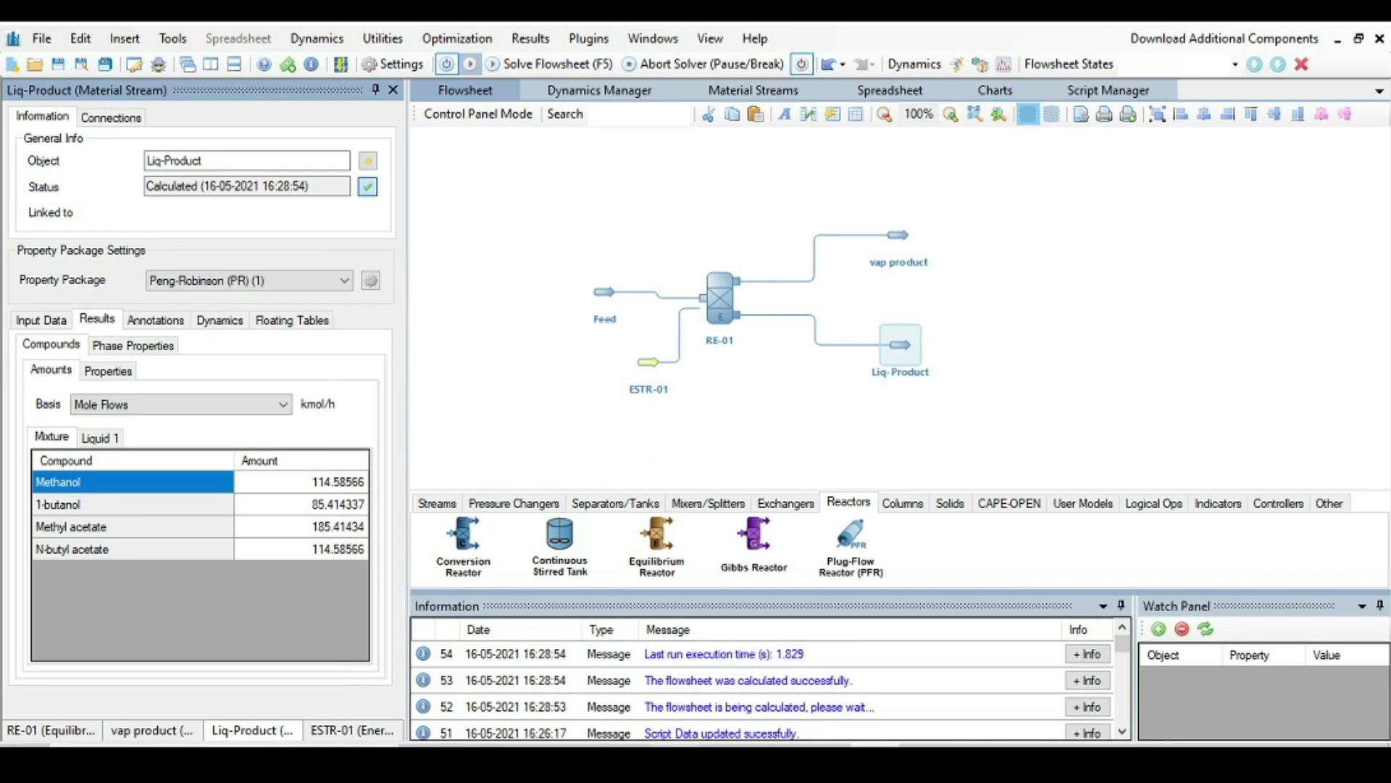
pyautogui.hotkey('alt', 'Tab')
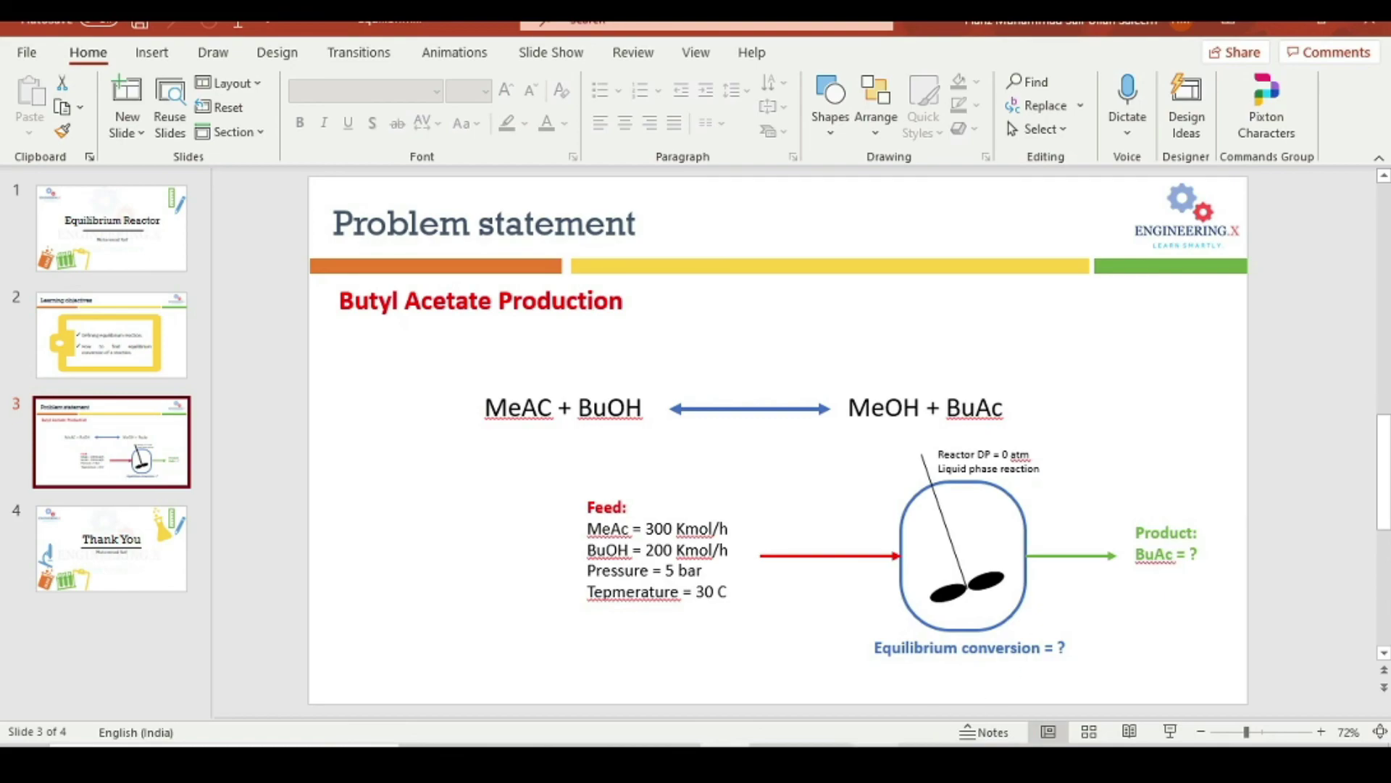
# - Switch from PowerPoint back to the DWSIM flowsheet with Liq-Product's mole flows
pyautogui.hotkey('alt', 'Tab')
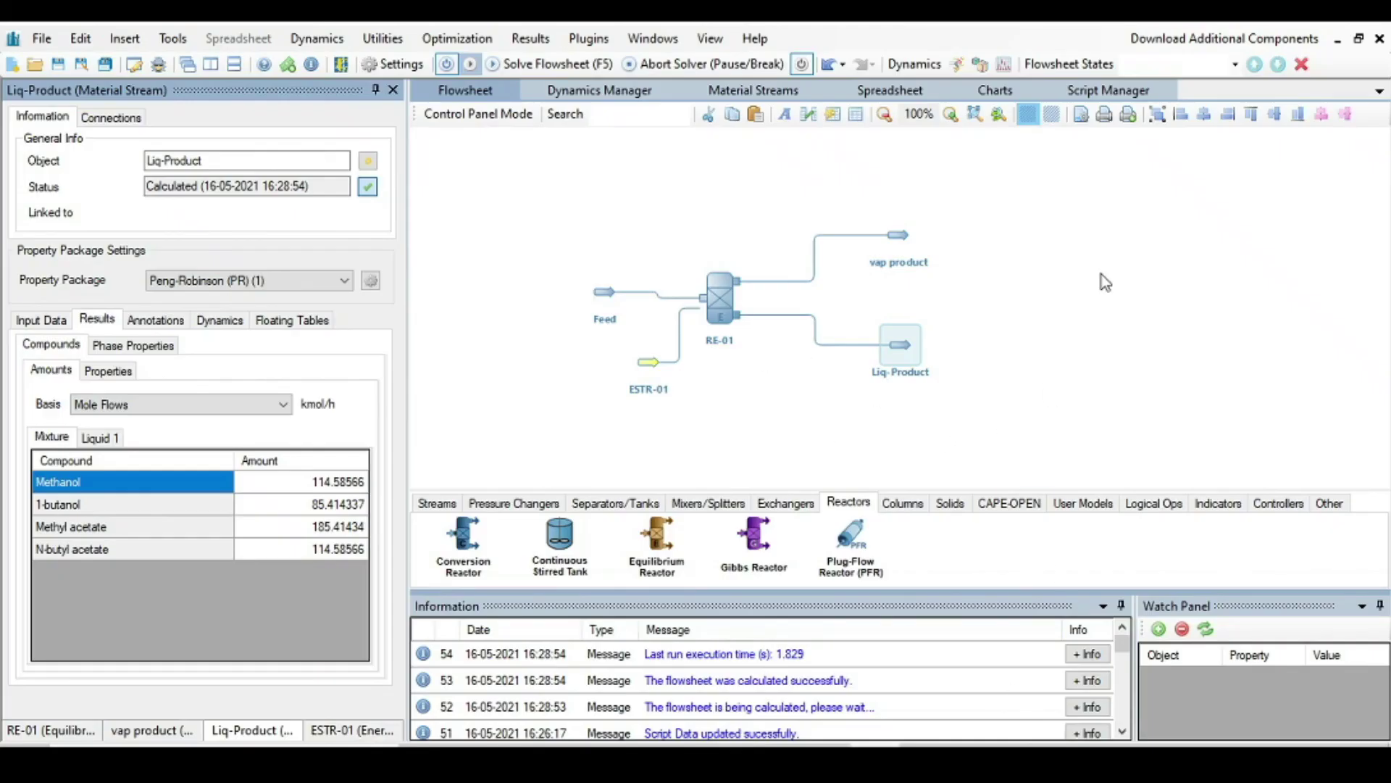